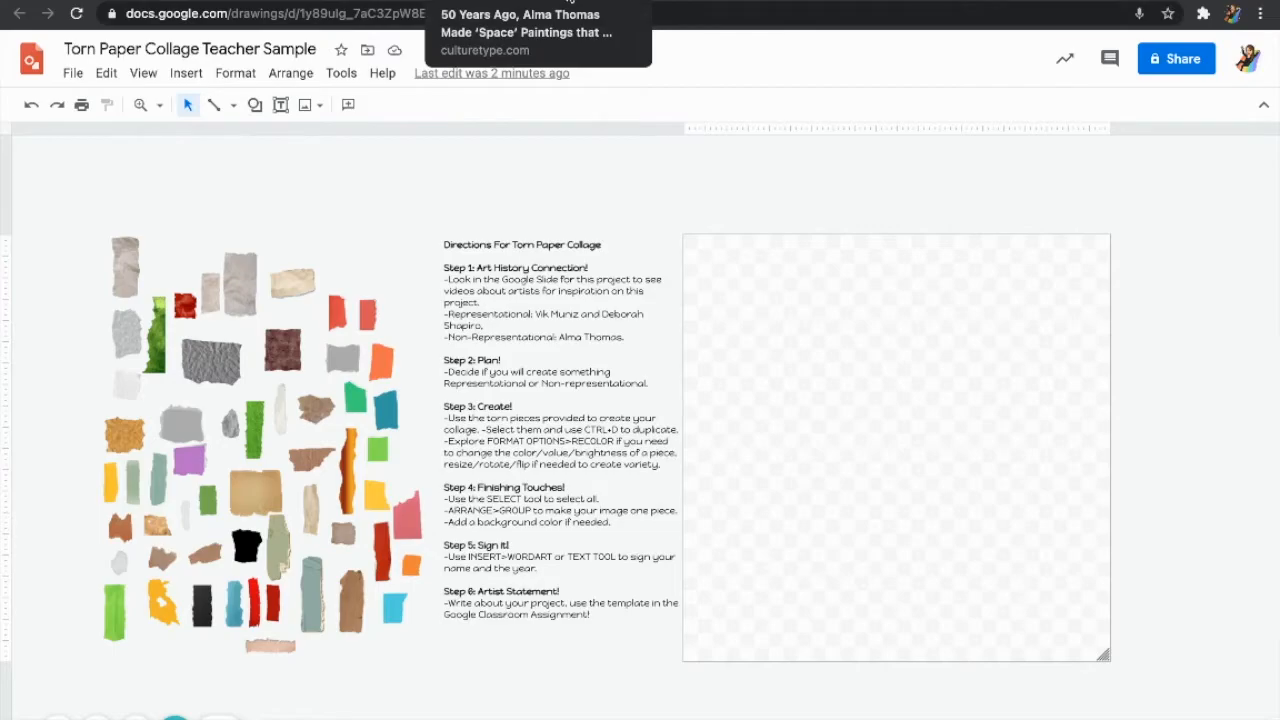
Open the Culture Type article on Alma Thomas's space paintings and examine the brick-like strokes in "Apollo 12 Splash Down" up close
click(530, 2)
scroll(611, 530, down, 2)
scroll(613, 538, down, 5)
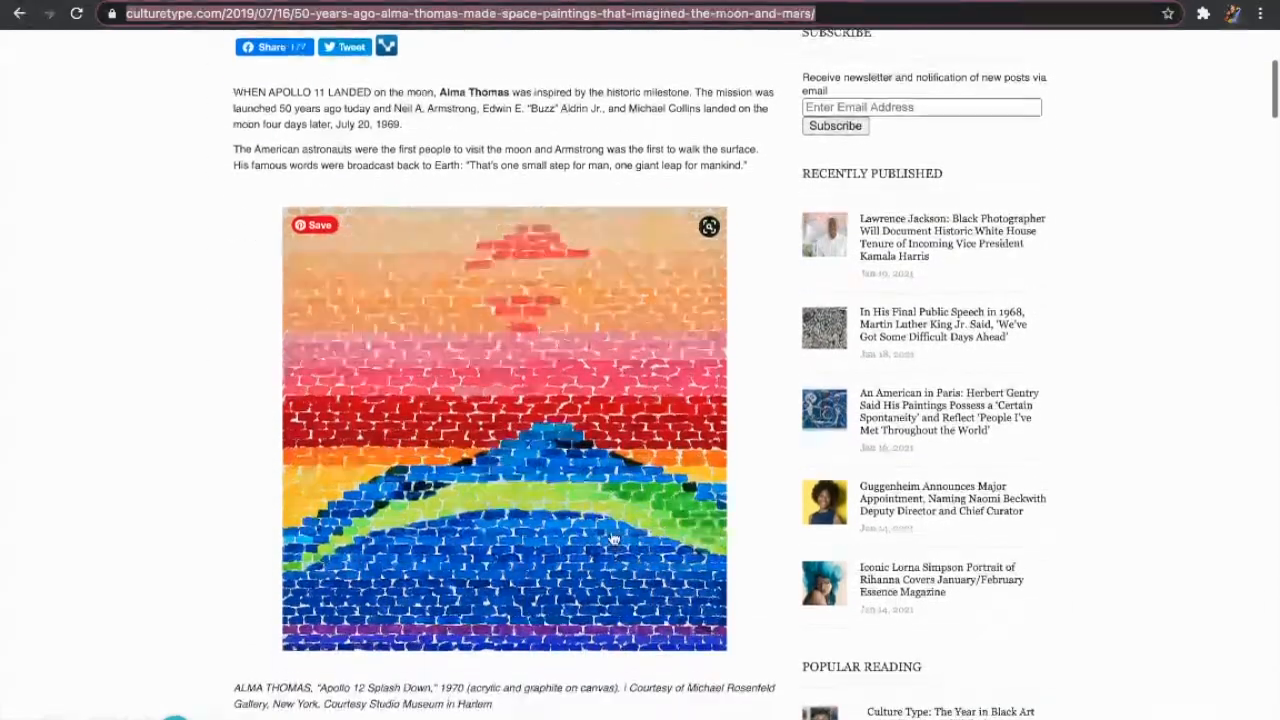
scroll(613, 538, down, 1)
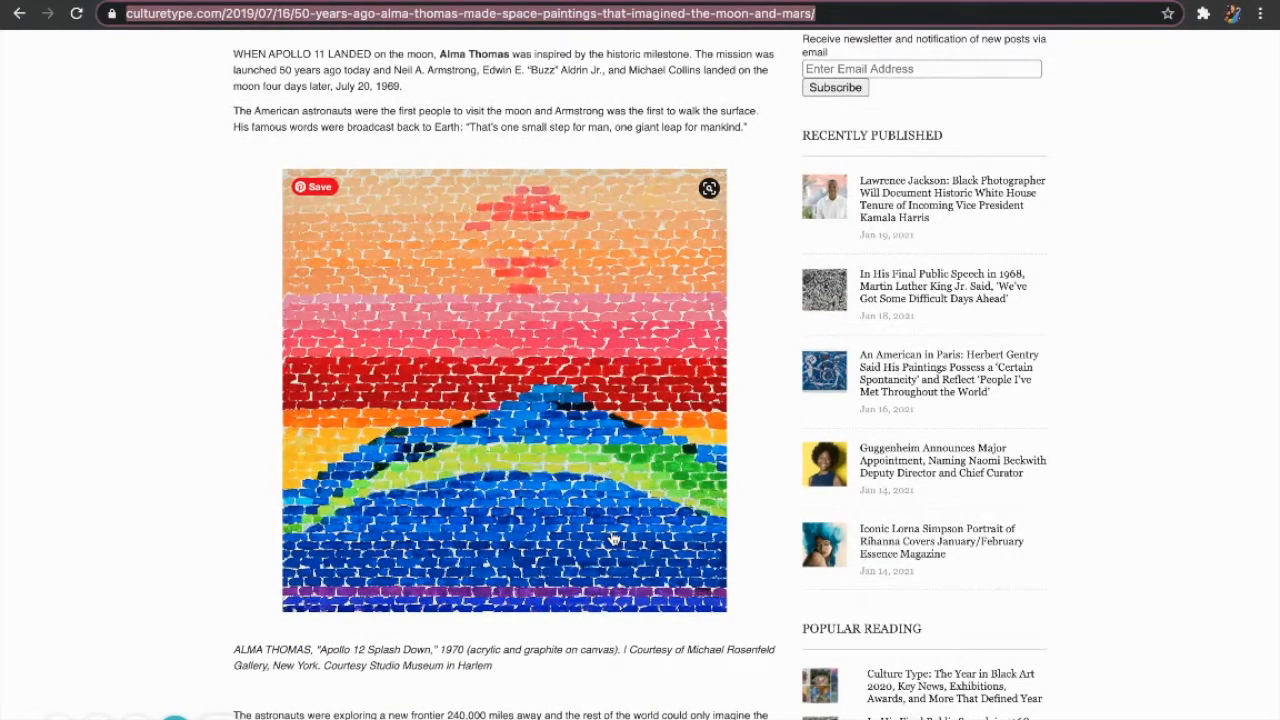
scroll(613, 538, up, 3)
scroll(613, 538, left, 1)
scroll(613, 539, up, 1)
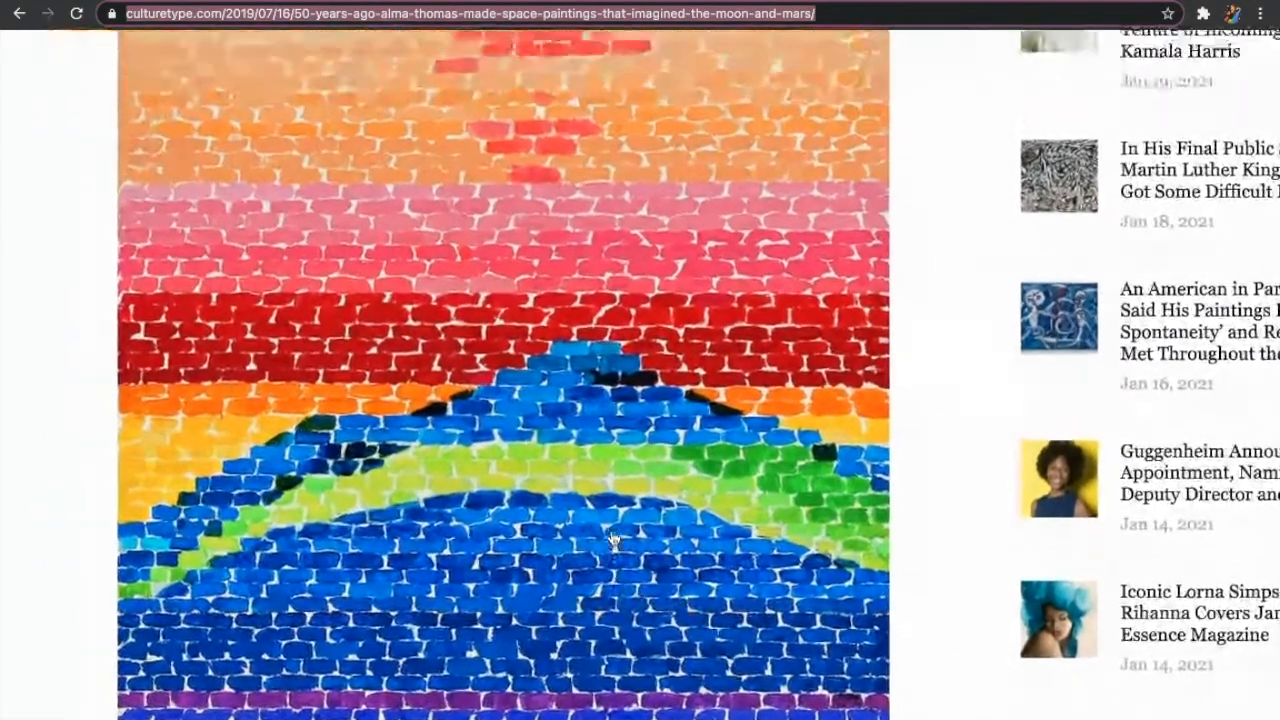
scroll(613, 538, up, 1)
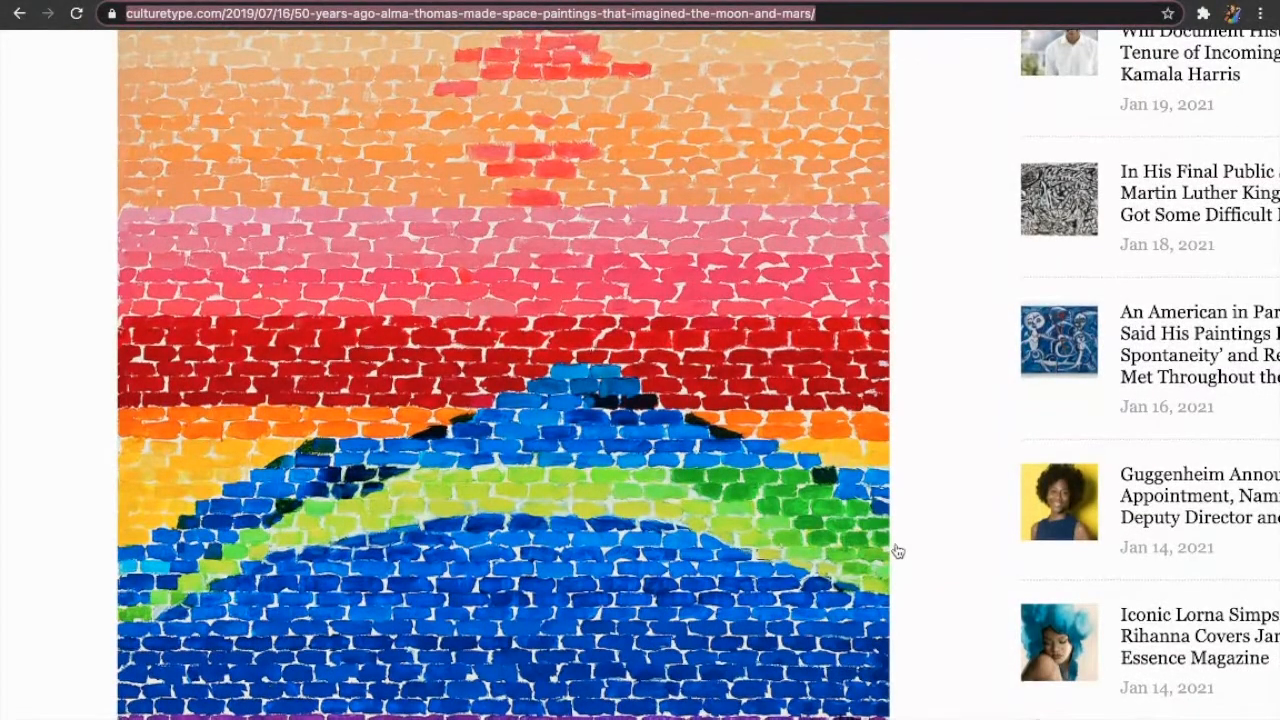
Examine the remaining Alma Thomas paintings in the article, including "Mars Dust," the Snoopy works, "Celestial Fantasy" and the concentric-circle painting
scroll(897, 551, down, 20)
scroll(902, 537, up, 1)
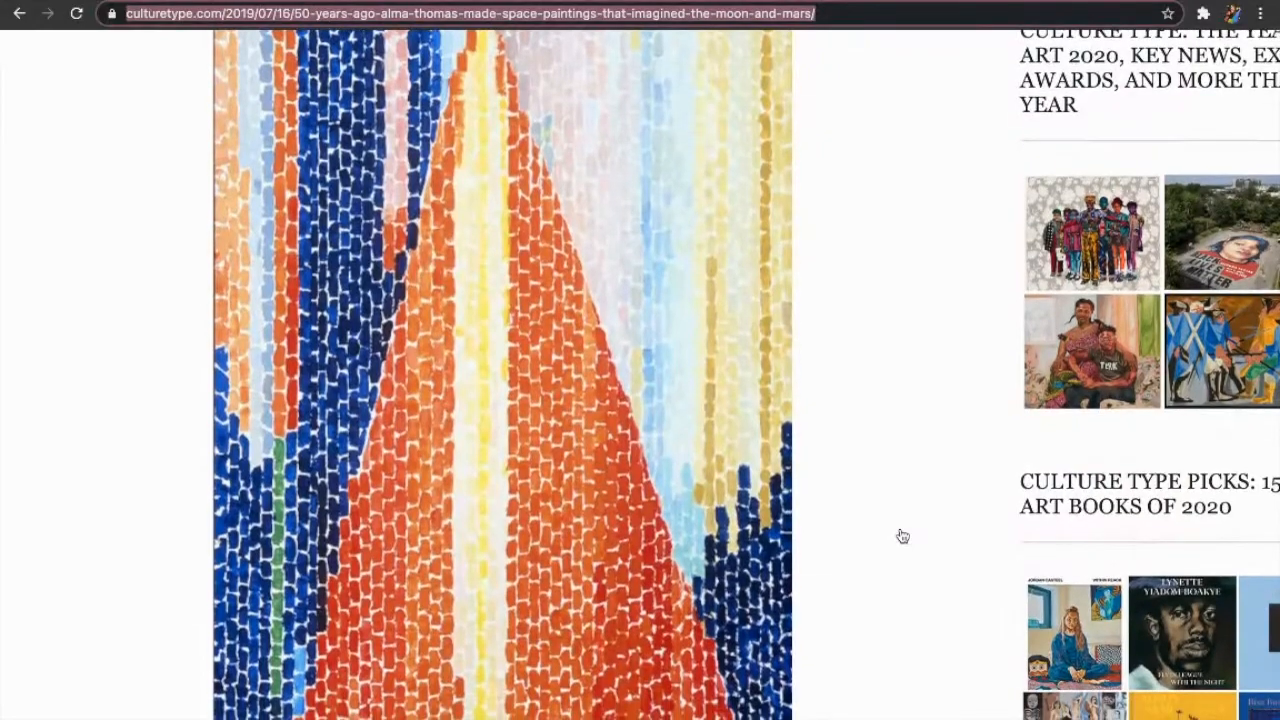
scroll(902, 537, down, 15)
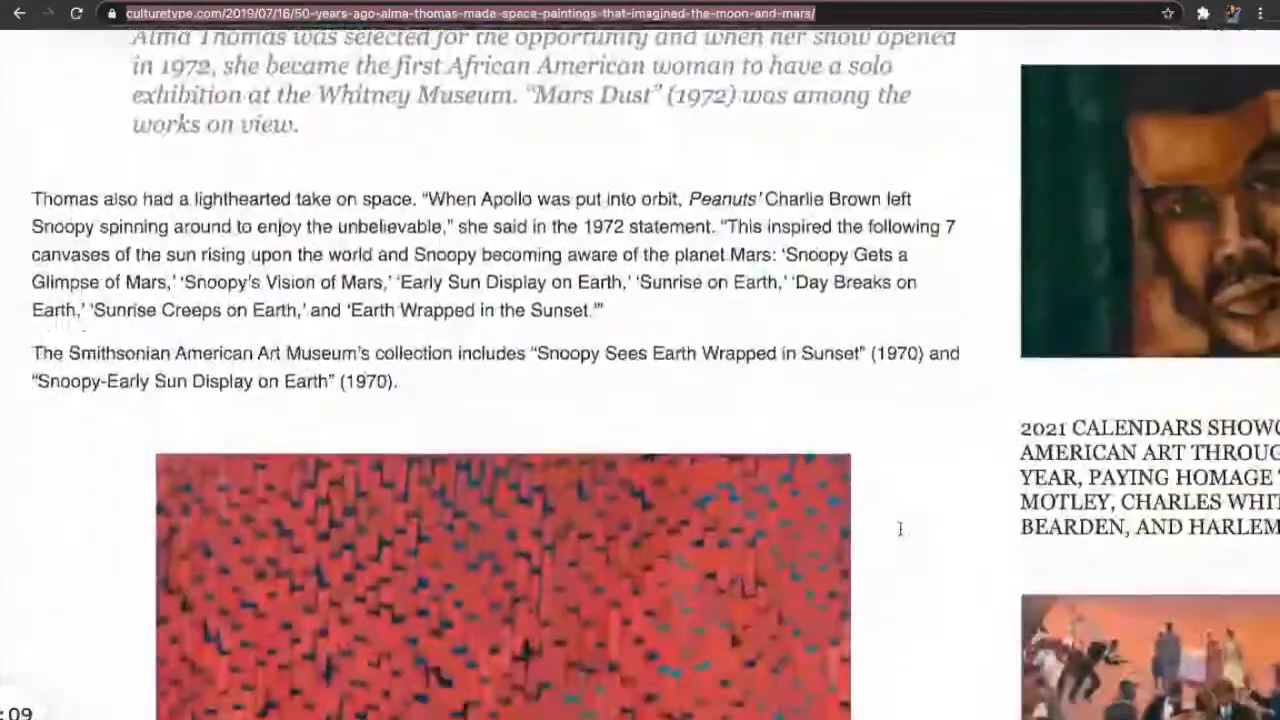
scroll(902, 537, down, 5)
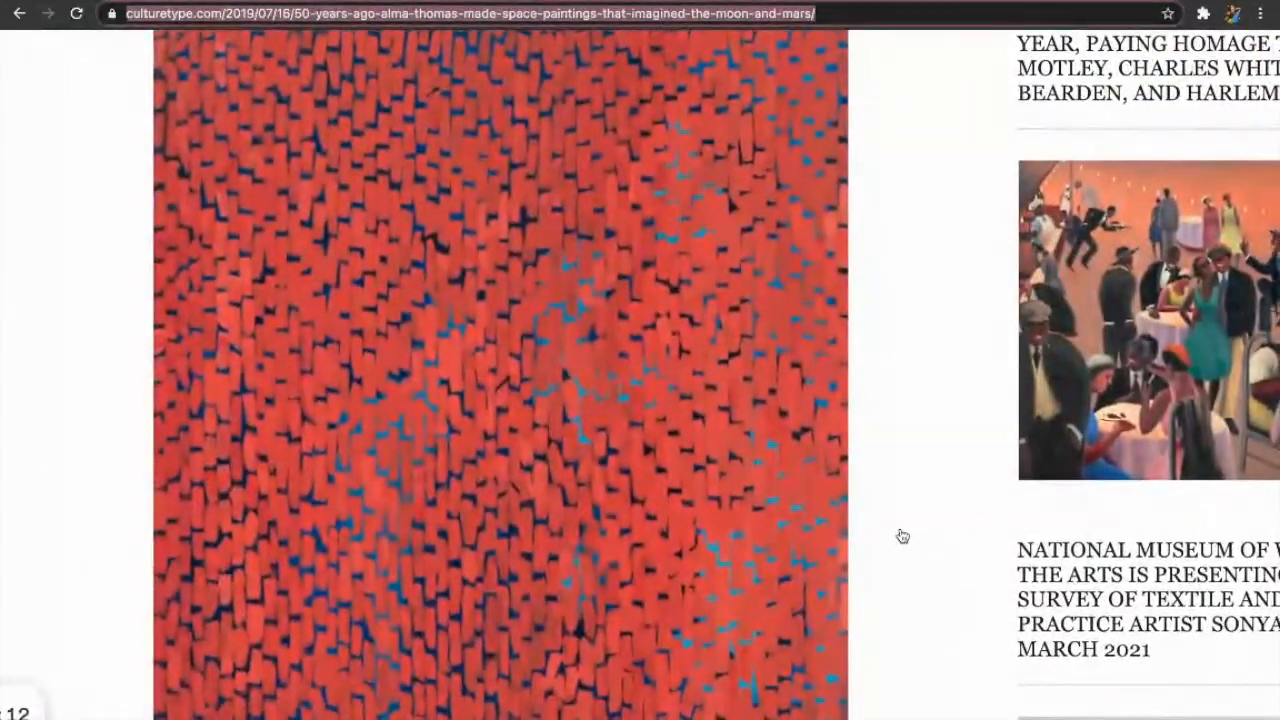
scroll(902, 537, down, 20)
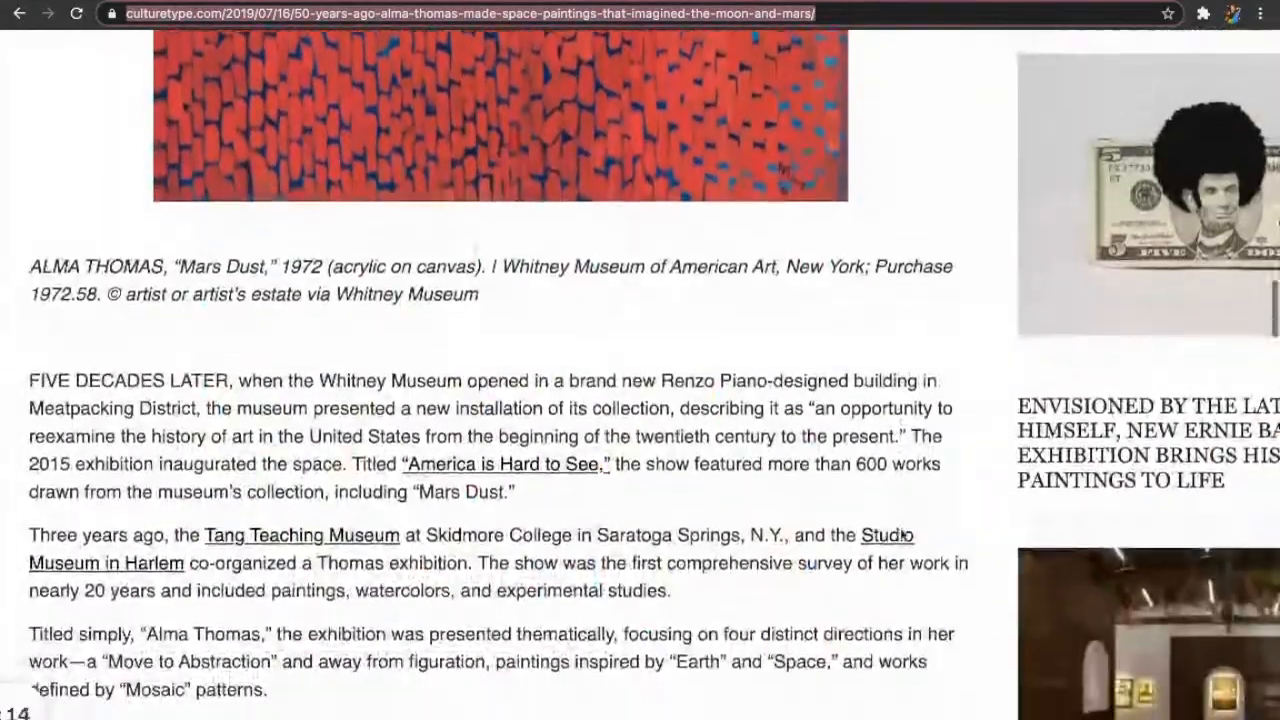
scroll(902, 537, up, 3)
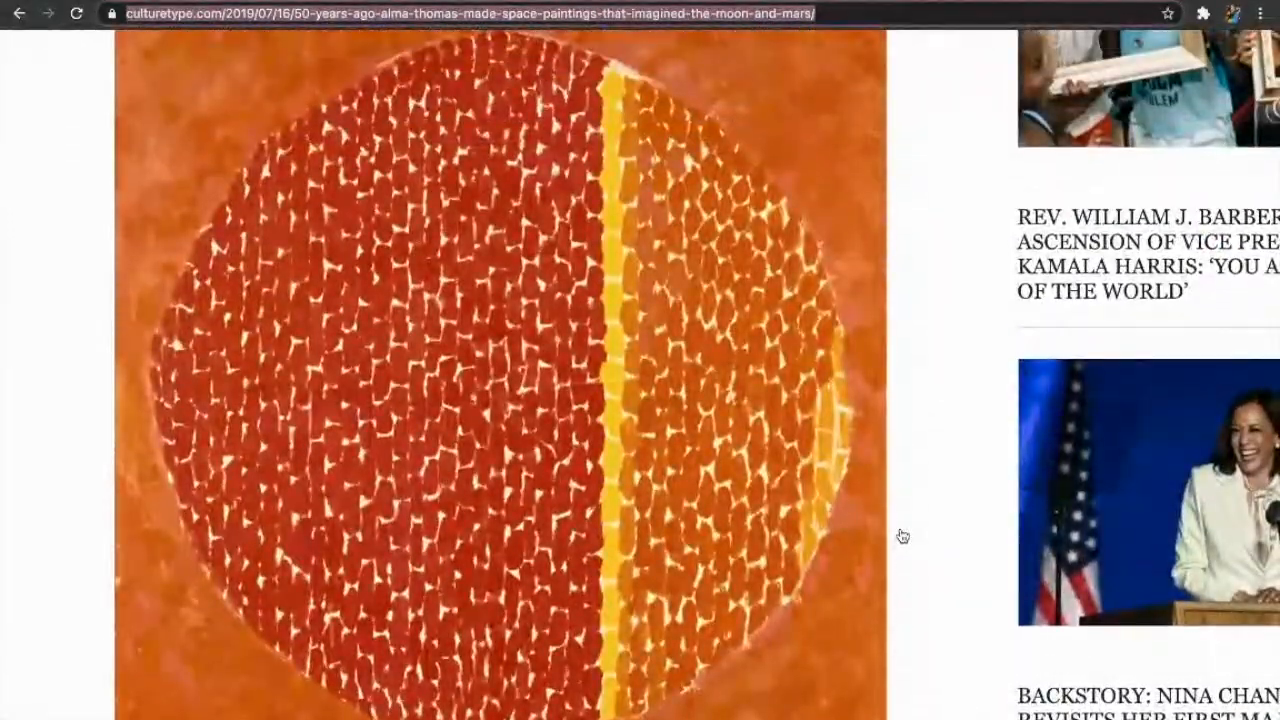
scroll(902, 537, down, 10)
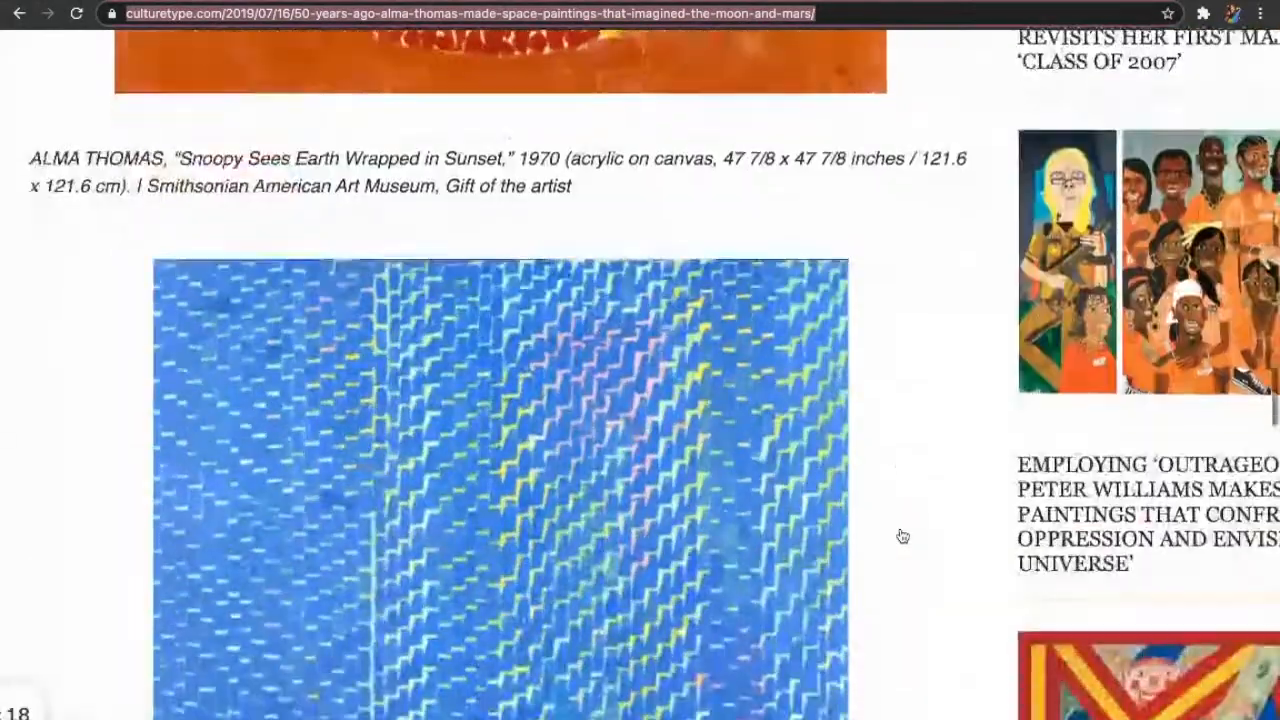
scroll(902, 537, down, 10)
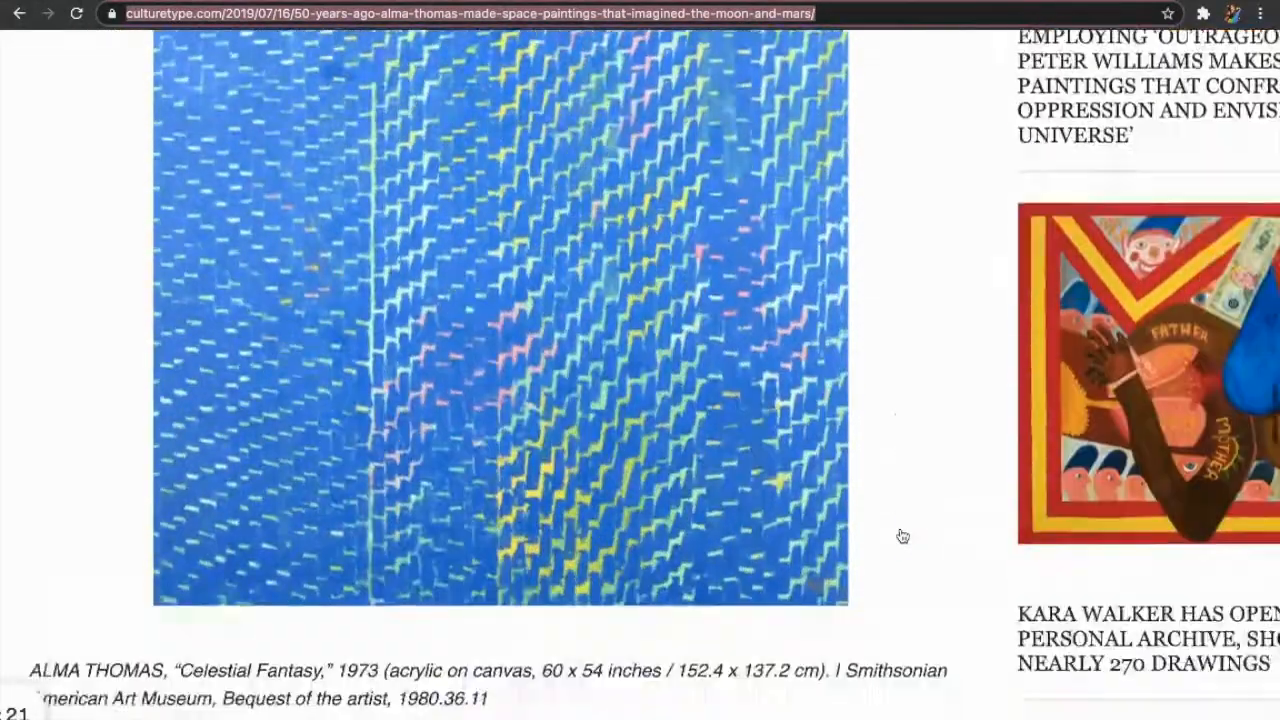
scroll(902, 537, down, 5)
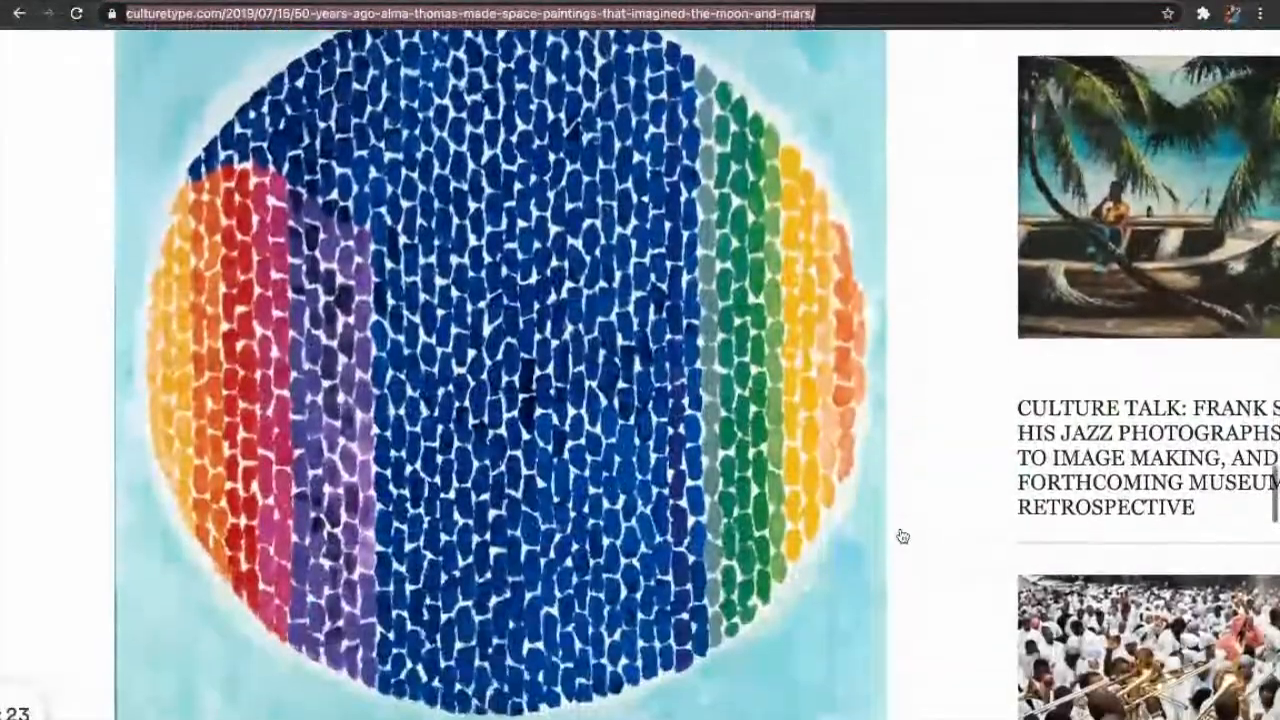
scroll(902, 537, down, 10)
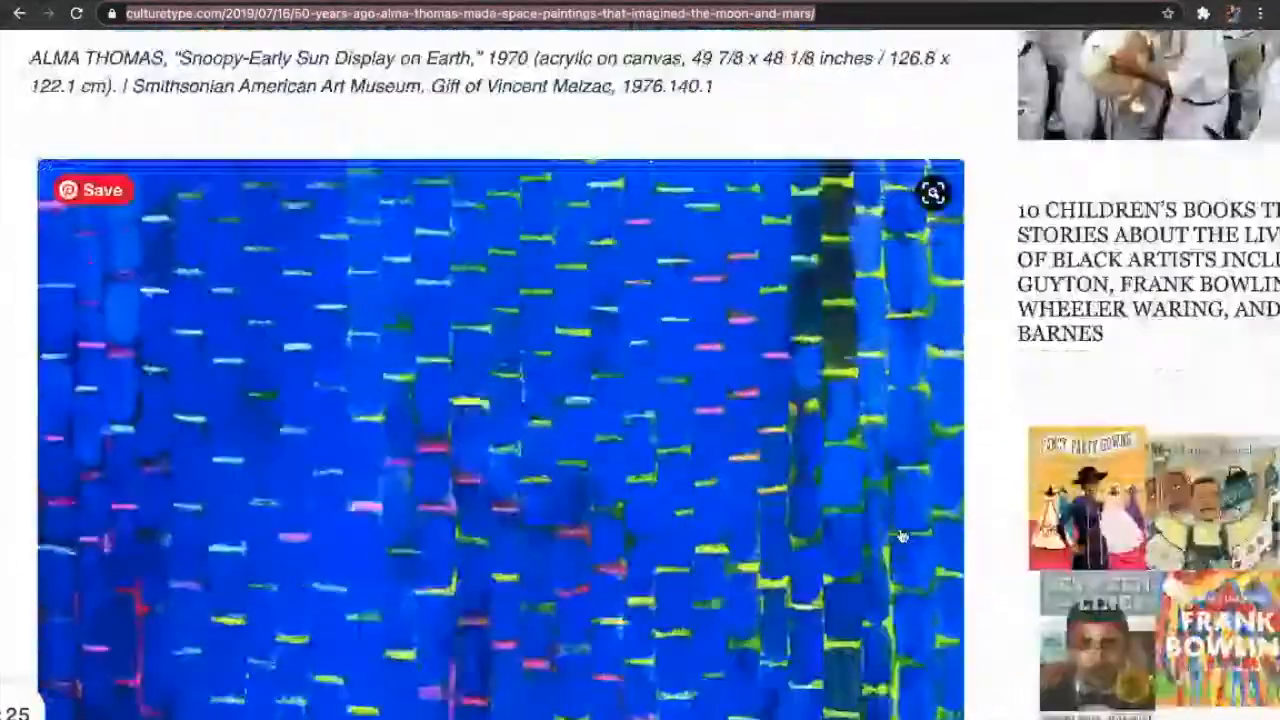
scroll(902, 537, down, 2)
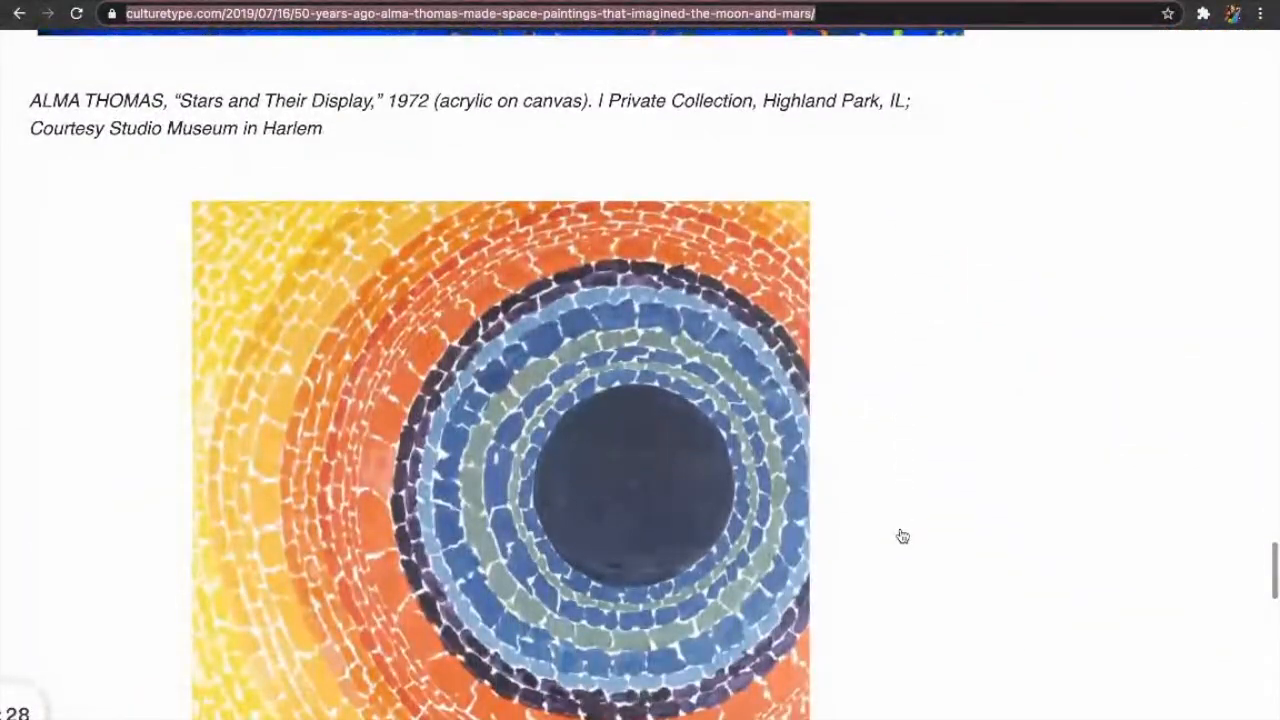
scroll(902, 537, down, 3)
Switch back to the Torn Paper Collage drawing, duplicate the orange-brown torn strip, and place the copy in the canvas's upper-left area
scroll(900, 534, up, 1)
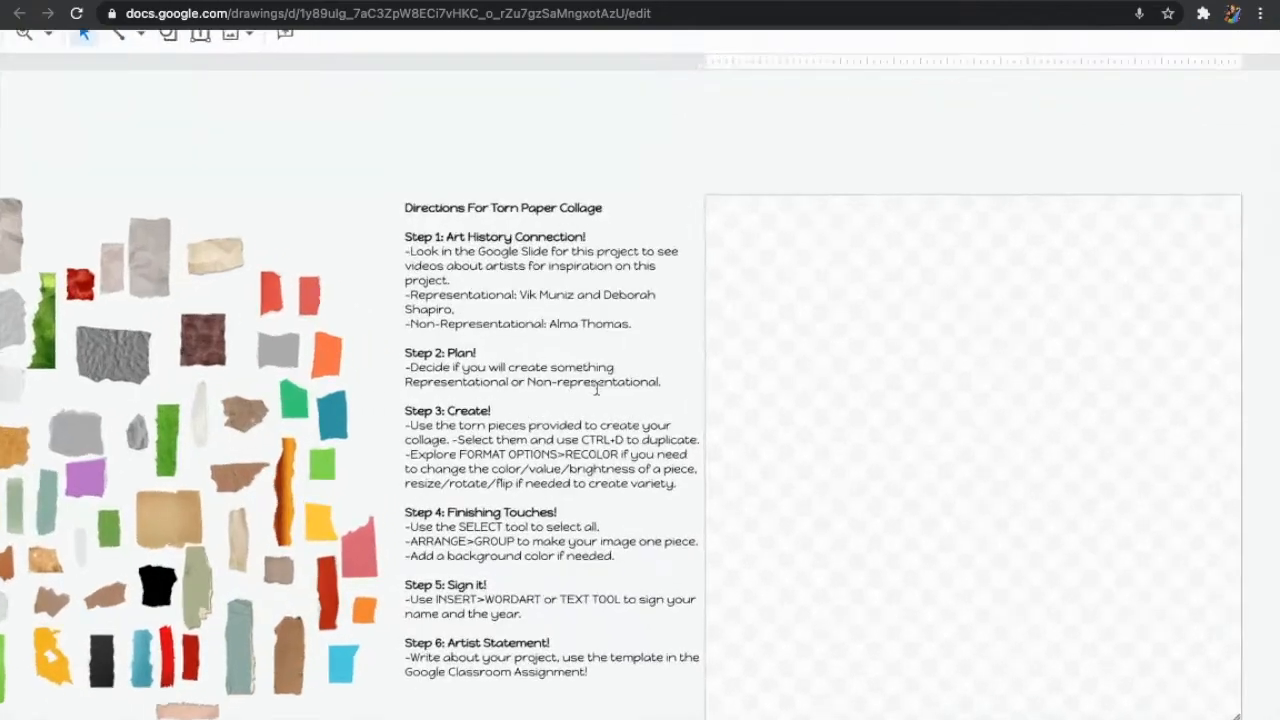
scroll(596, 388, down, 2)
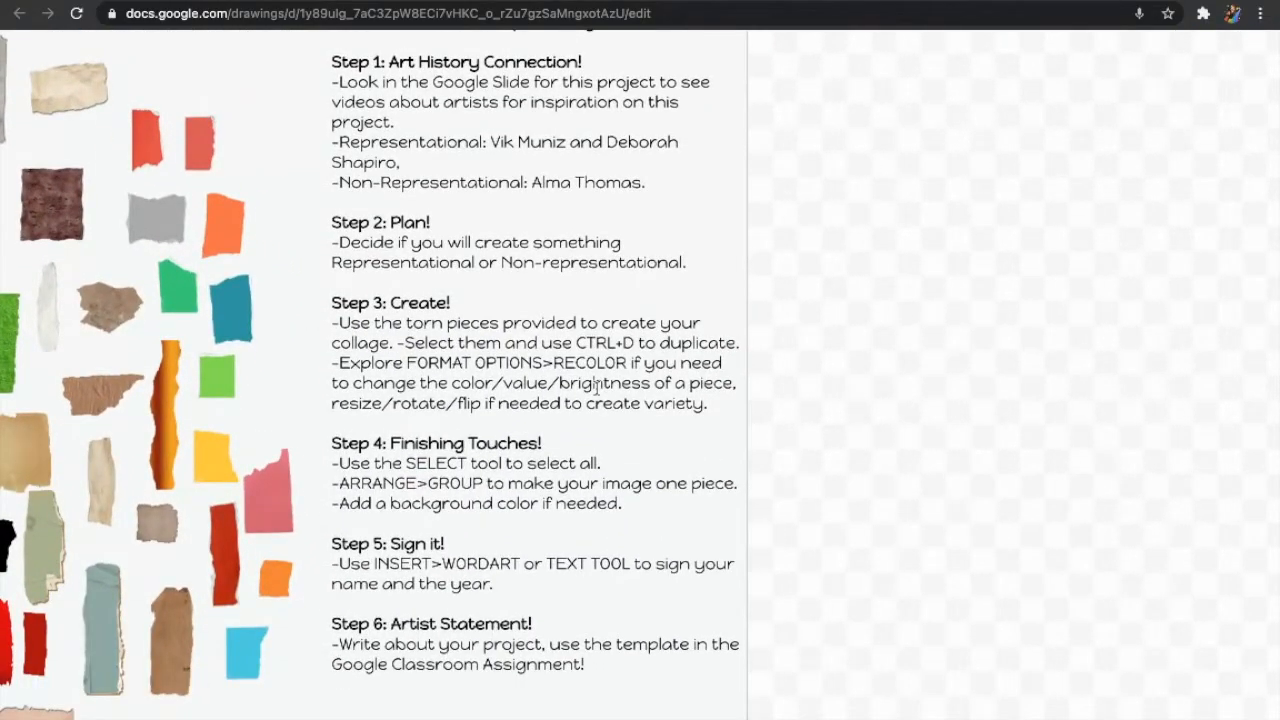
scroll(386, 424, left, 5)
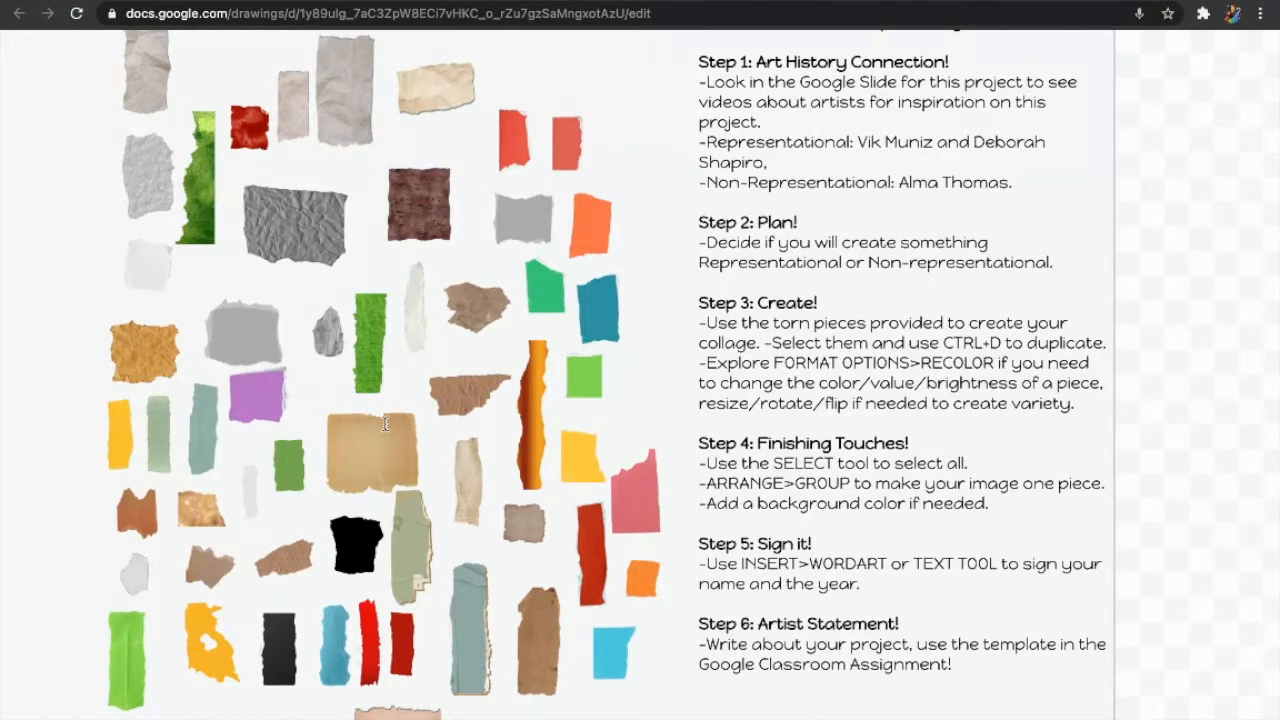
click(521, 437)
key(ctrl+d)
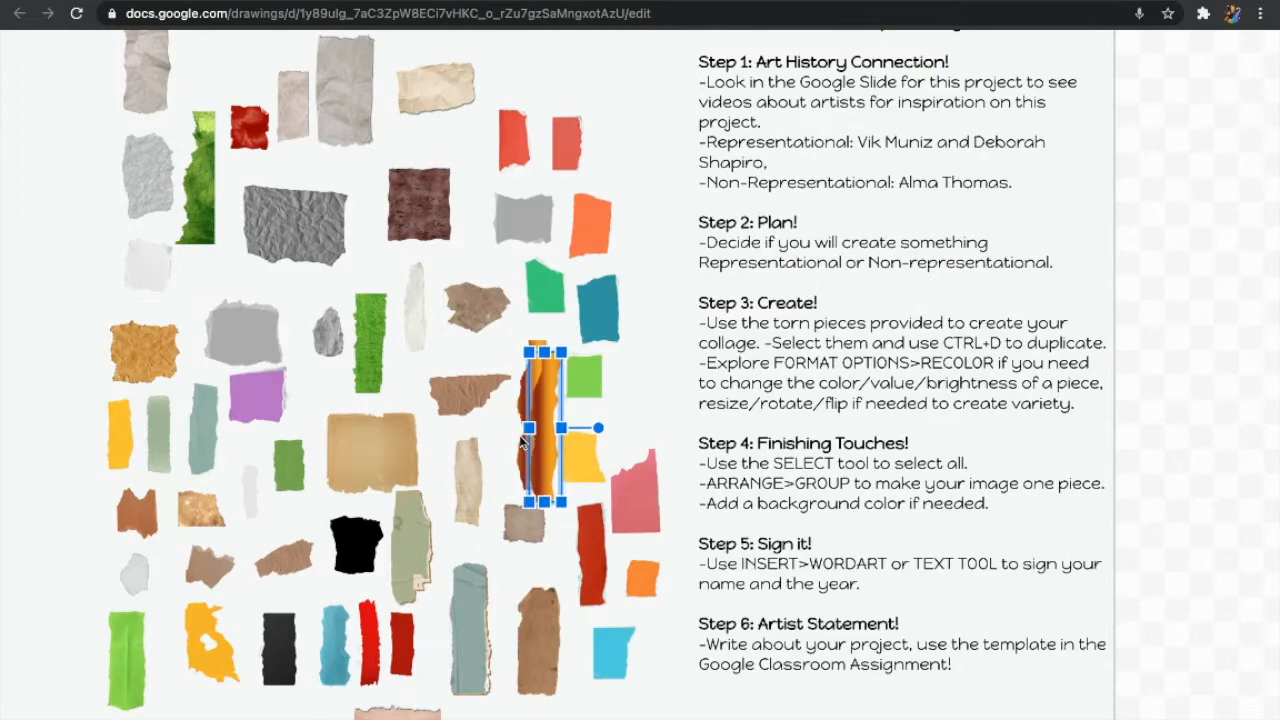
scroll(543, 443, down, 1)
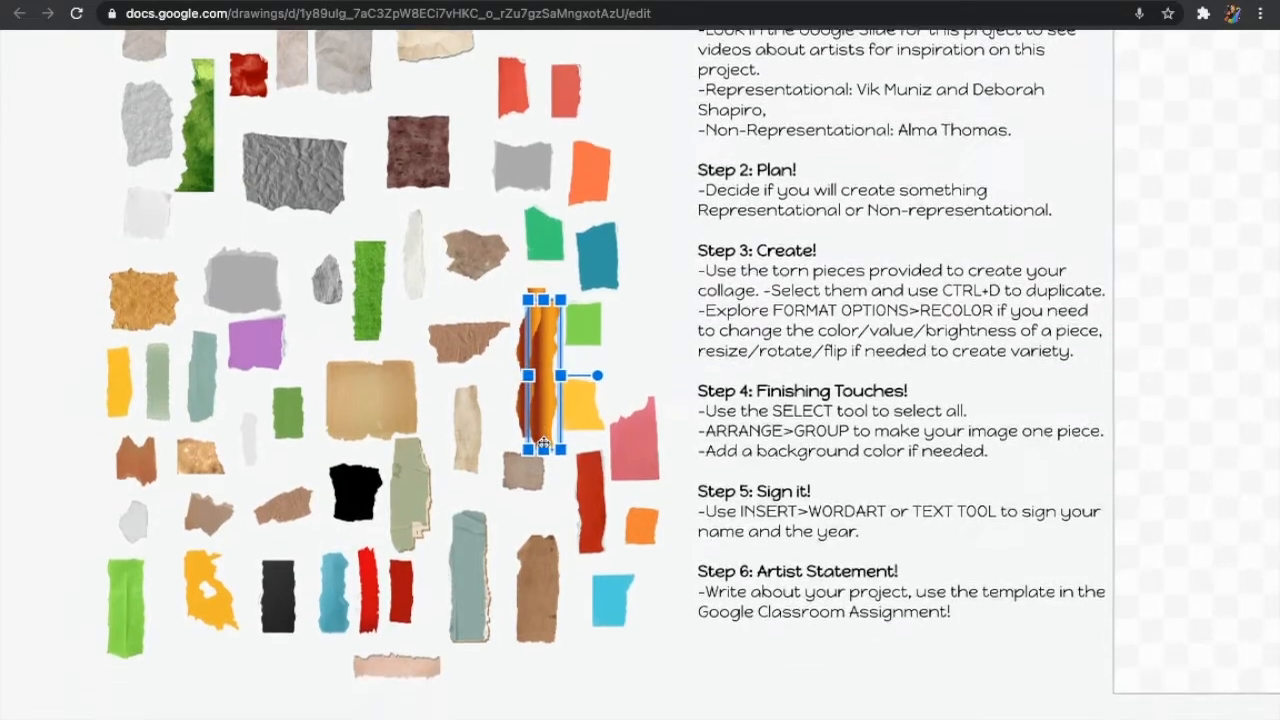
scroll(543, 443, right, 2)
scroll(543, 443, down, 3)
drag(441, 420, 886, 256)
scroll(945, 279, right, 3)
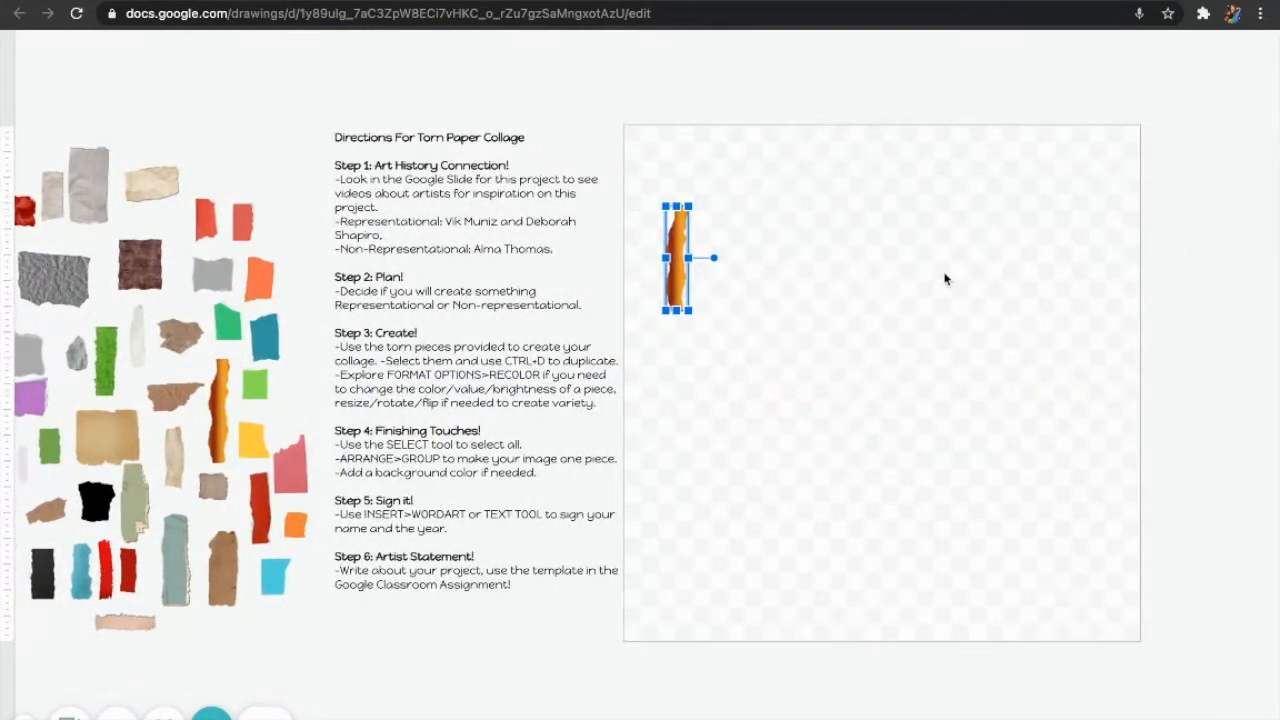
Recolor the torn strip on the canvas with the magenta Dark 10 preset, using the image format options
scroll(945, 279, down, 3)
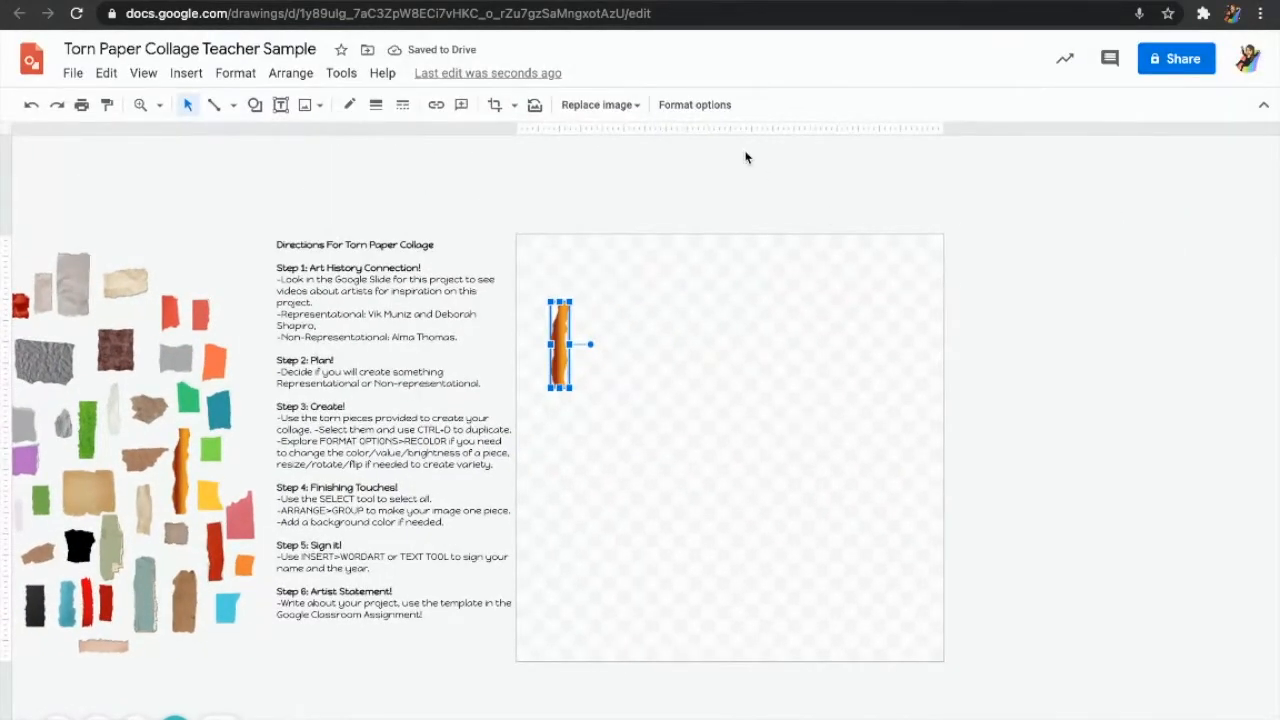
scroll(707, 109, up, 3)
scroll(707, 109, up, 2)
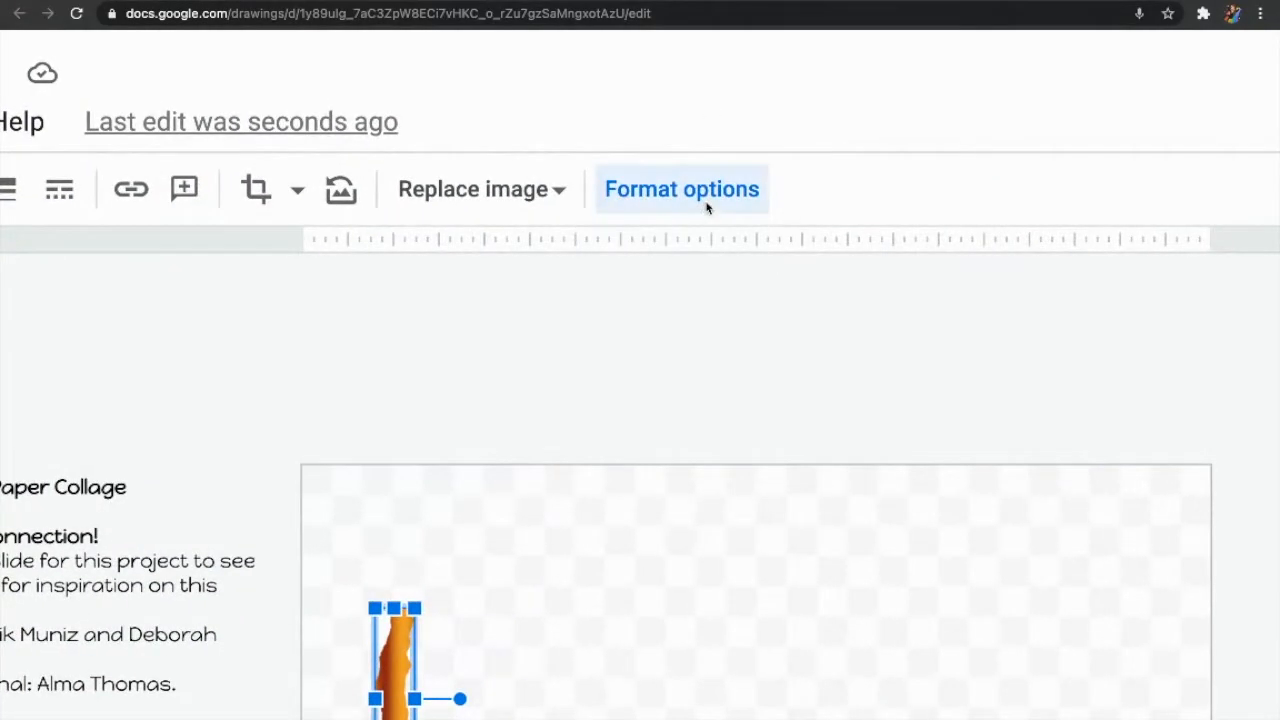
click(707, 208)
scroll(706, 206, down, 3)
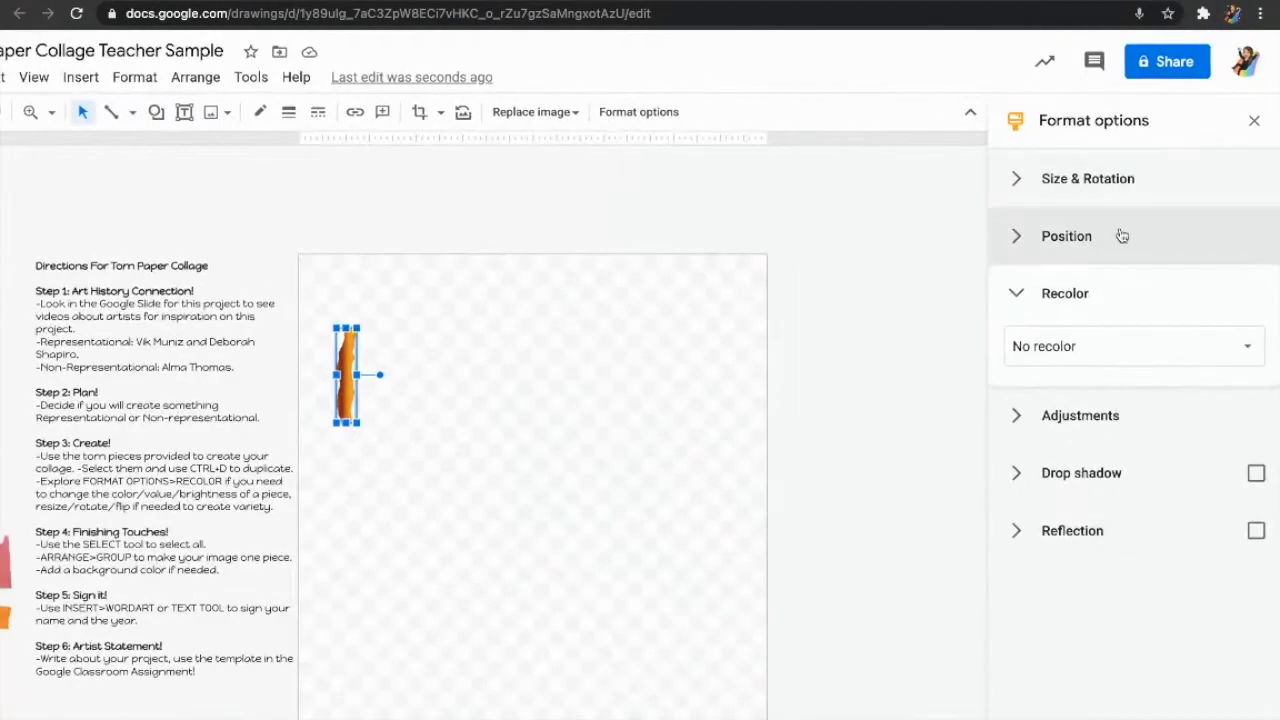
click(1016, 302)
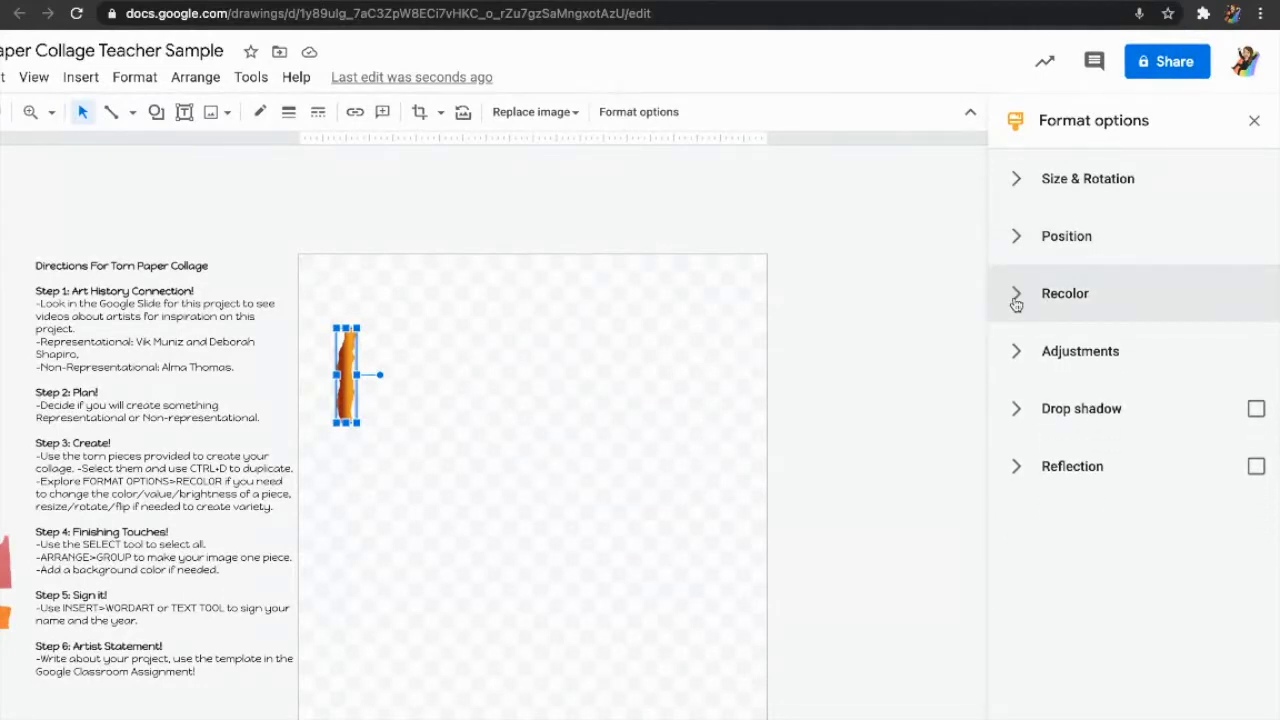
click(1015, 293)
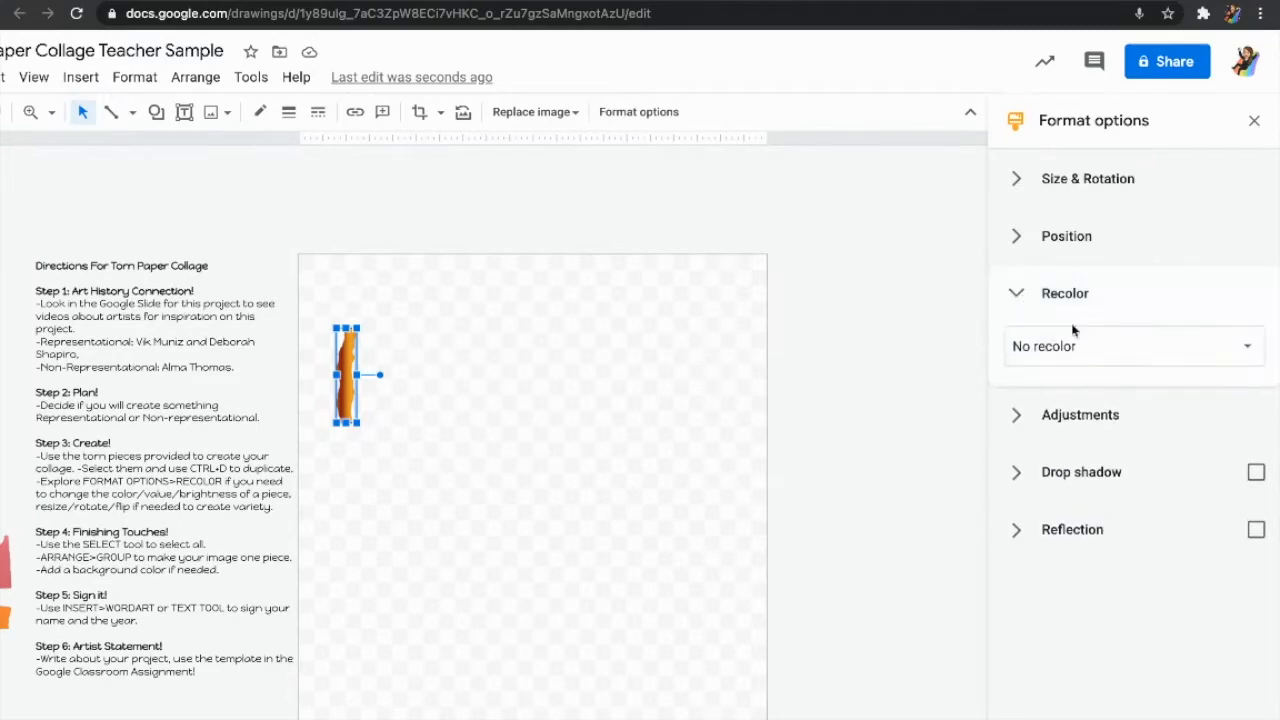
click(1087, 348)
scroll(1128, 487, down, 3)
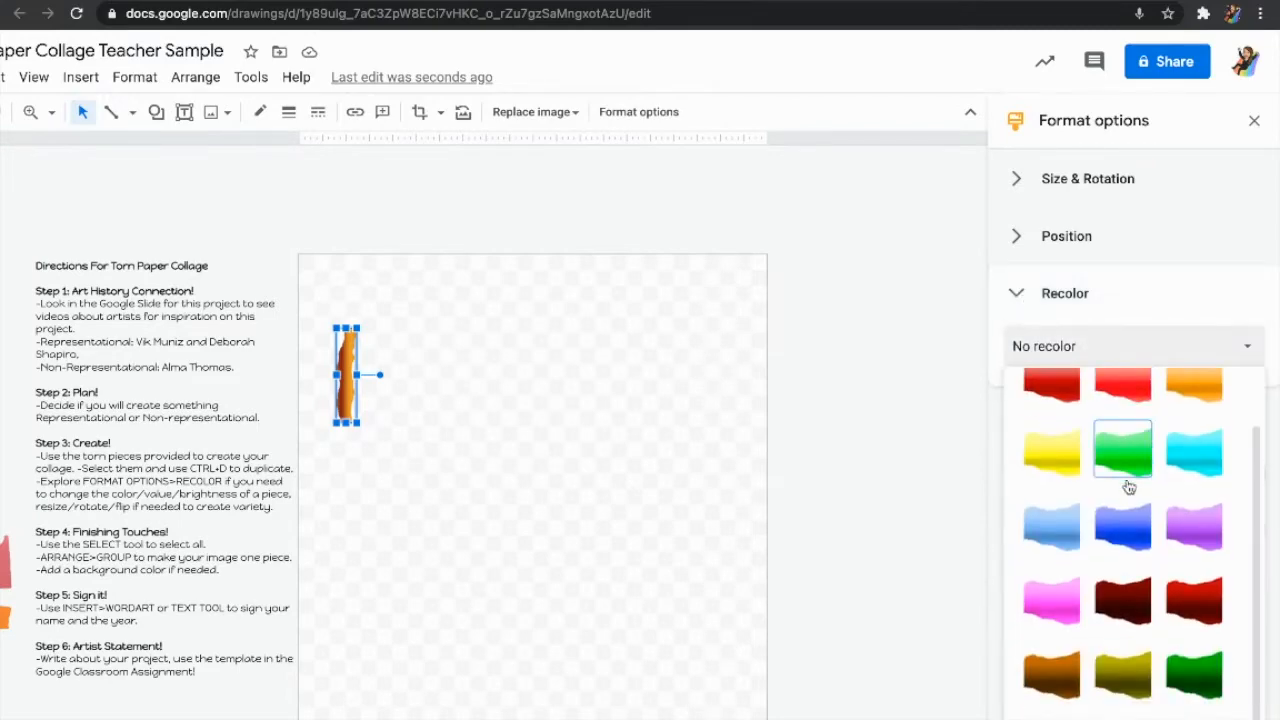
scroll(1127, 483, down, 2)
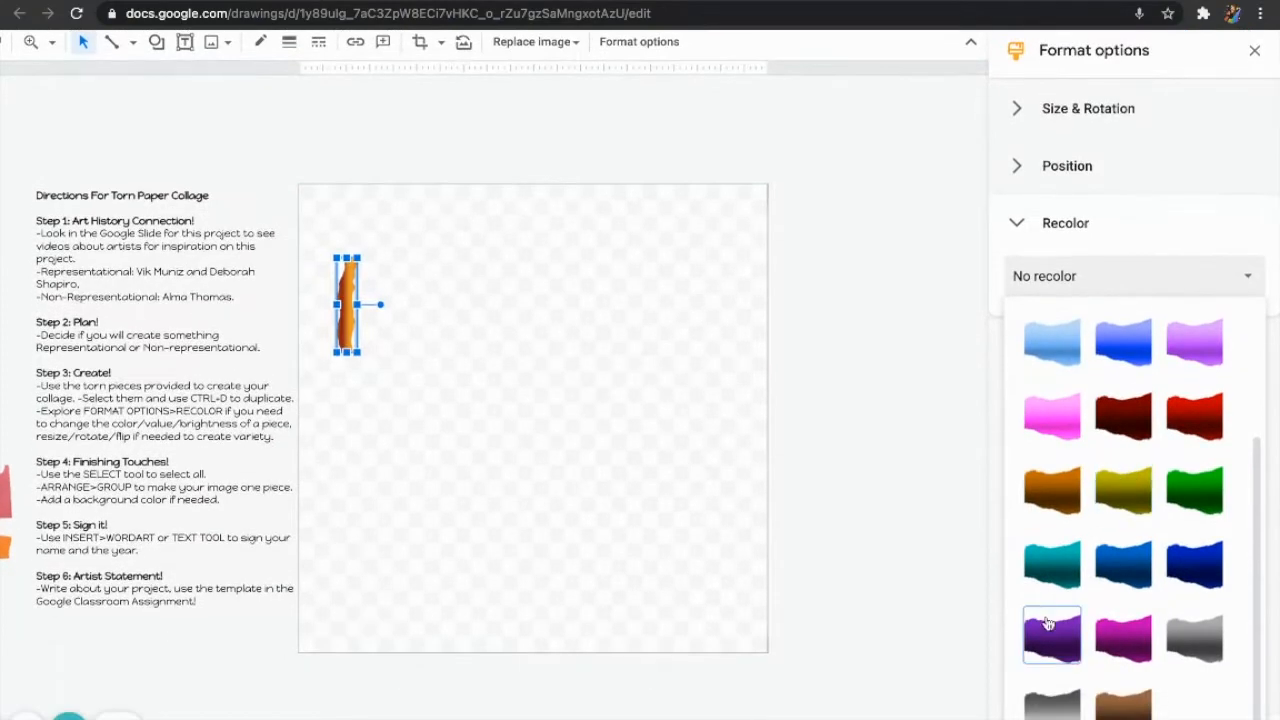
click(1123, 636)
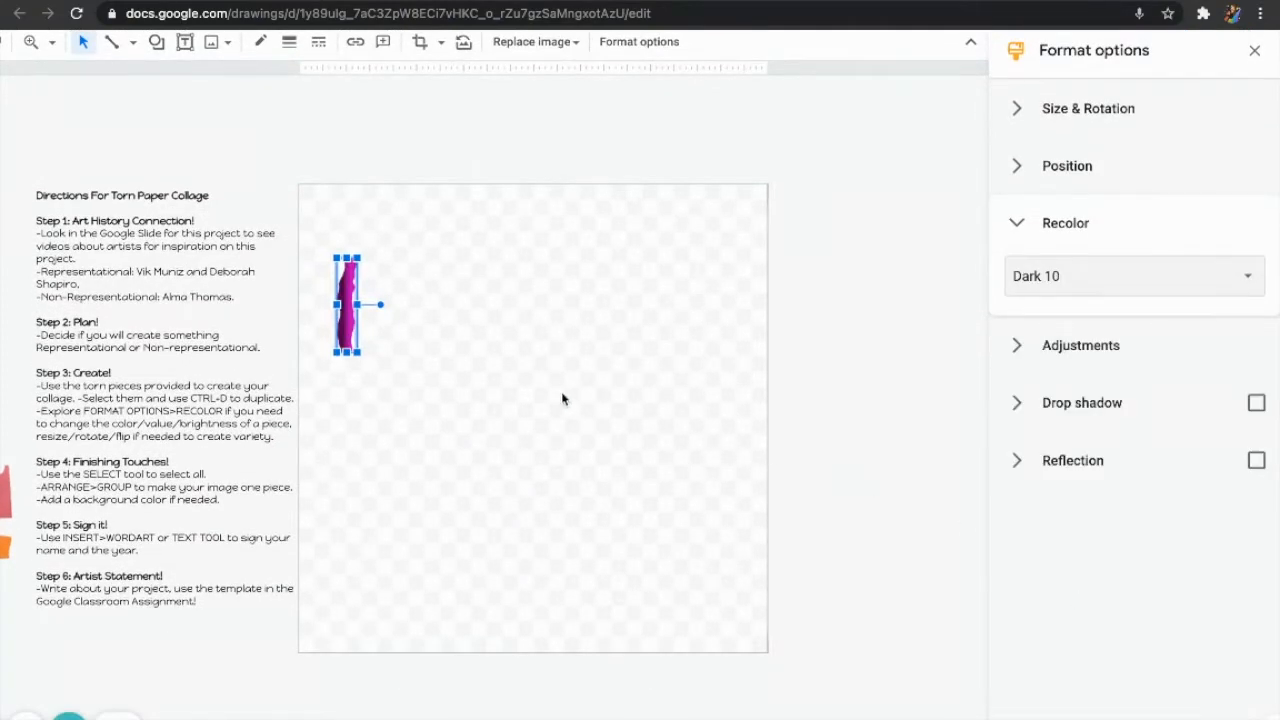
click(383, 364)
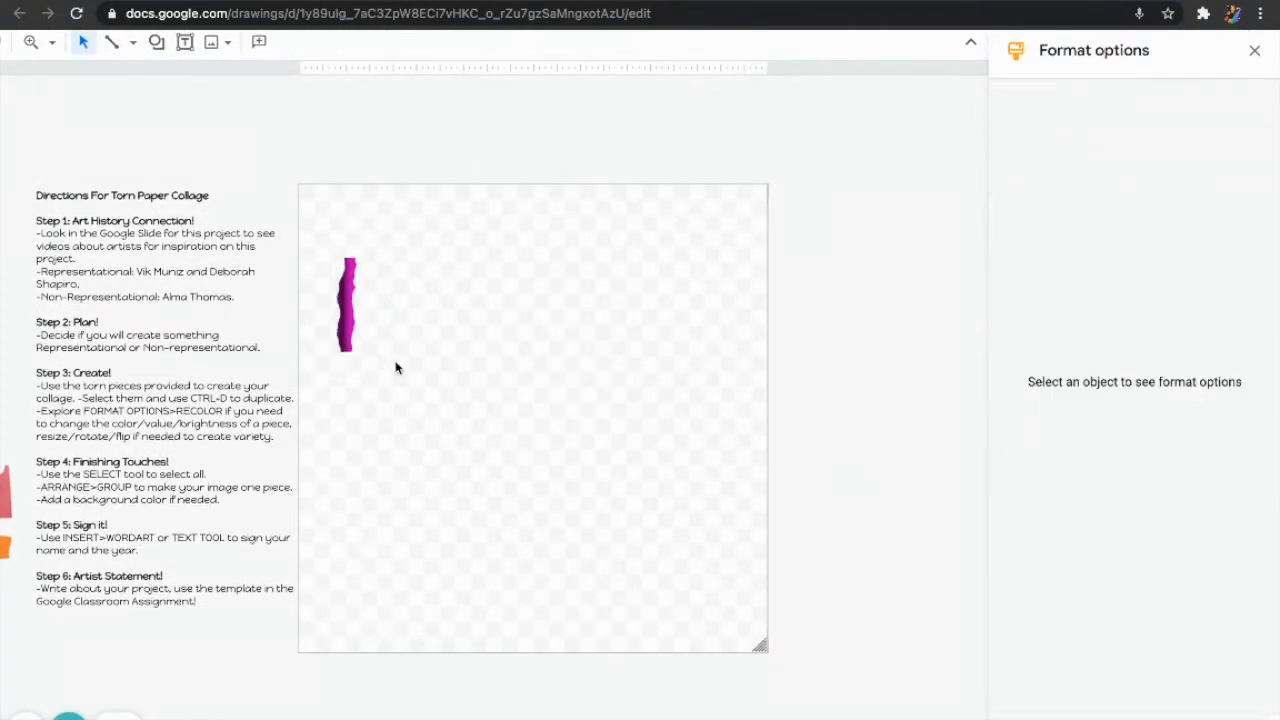
Rotate the magenta strip to a diagonal and stretch it into a much wider, larger piece in the canvas's upper-left area
click(347, 308)
drag(380, 304, 487, 388)
mouse_move(531, 302)
mouse_down()
mouse_move(598, 231)
mouse_move(523, 295)
mouse_up()
drag(439, 331, 405, 296)
click(597, 414)
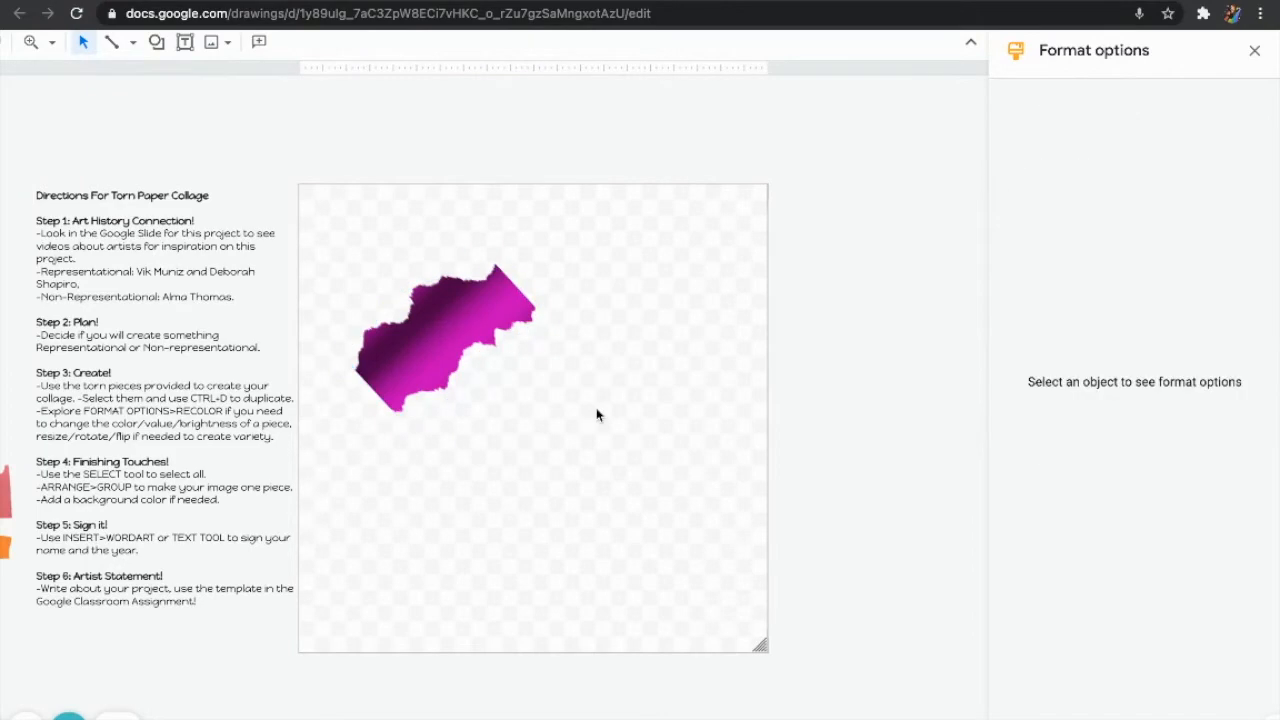
scroll(422, 348, up, 10)
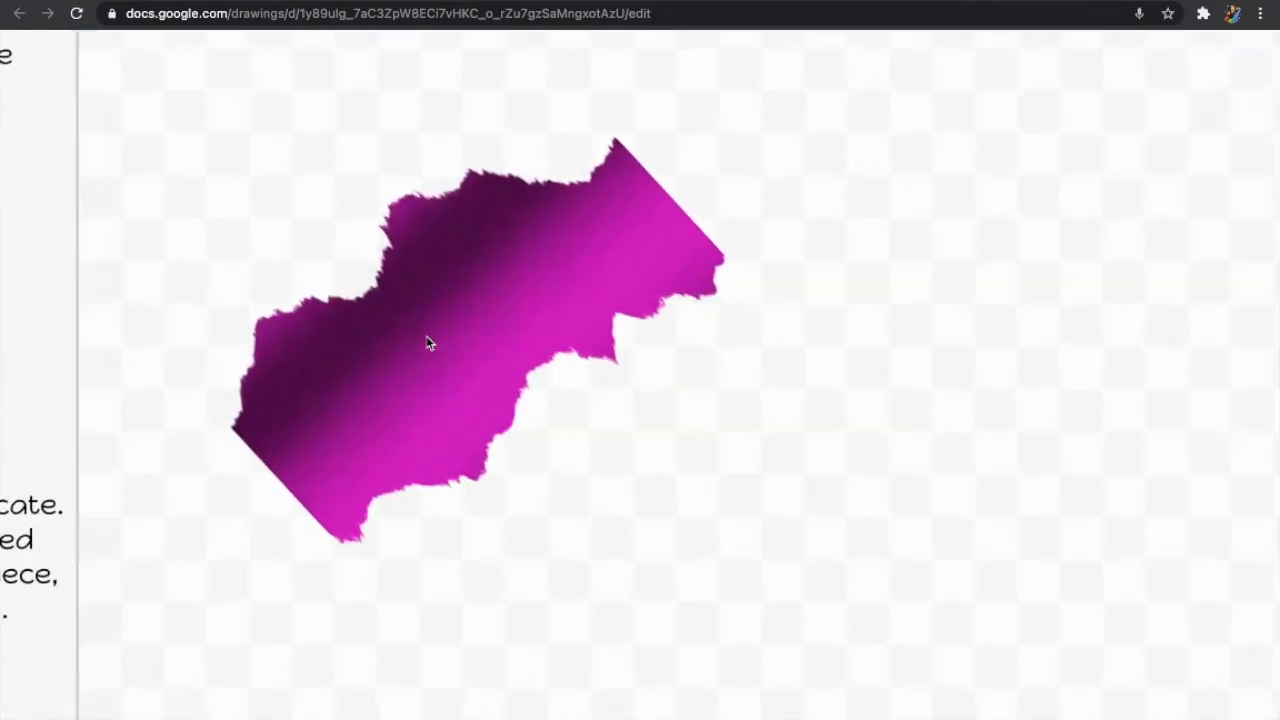
scroll(428, 343, down, 10)
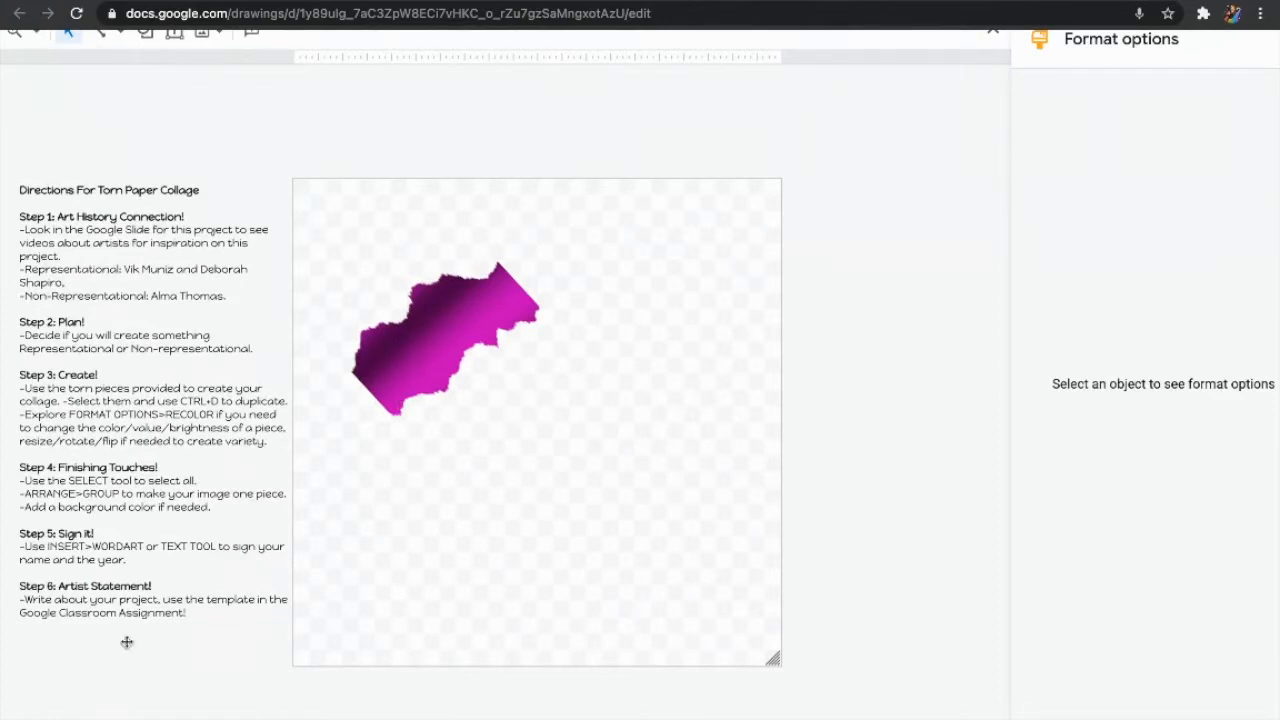
Look over the Alma Thomas paintings in the article once more and return to the magenta torn piece in the drawing
scroll(127, 642, left, 3)
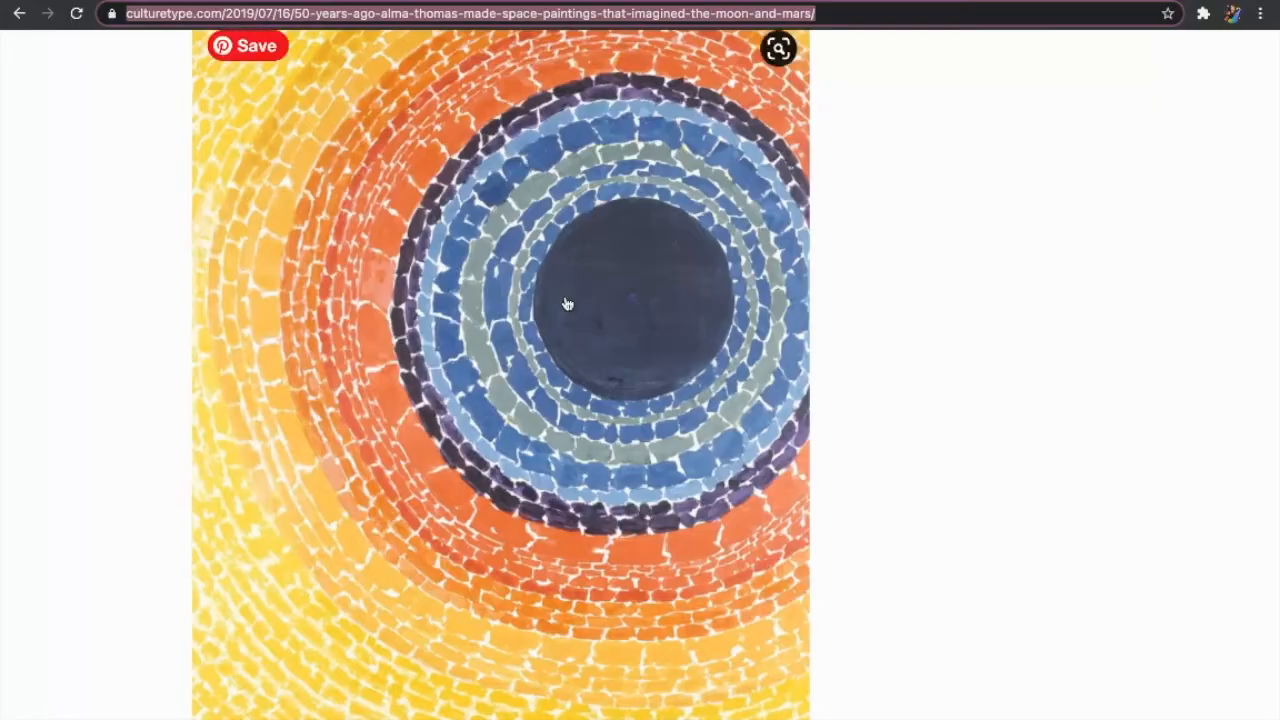
scroll(565, 306, up, 10)
scroll(565, 306, up, 2)
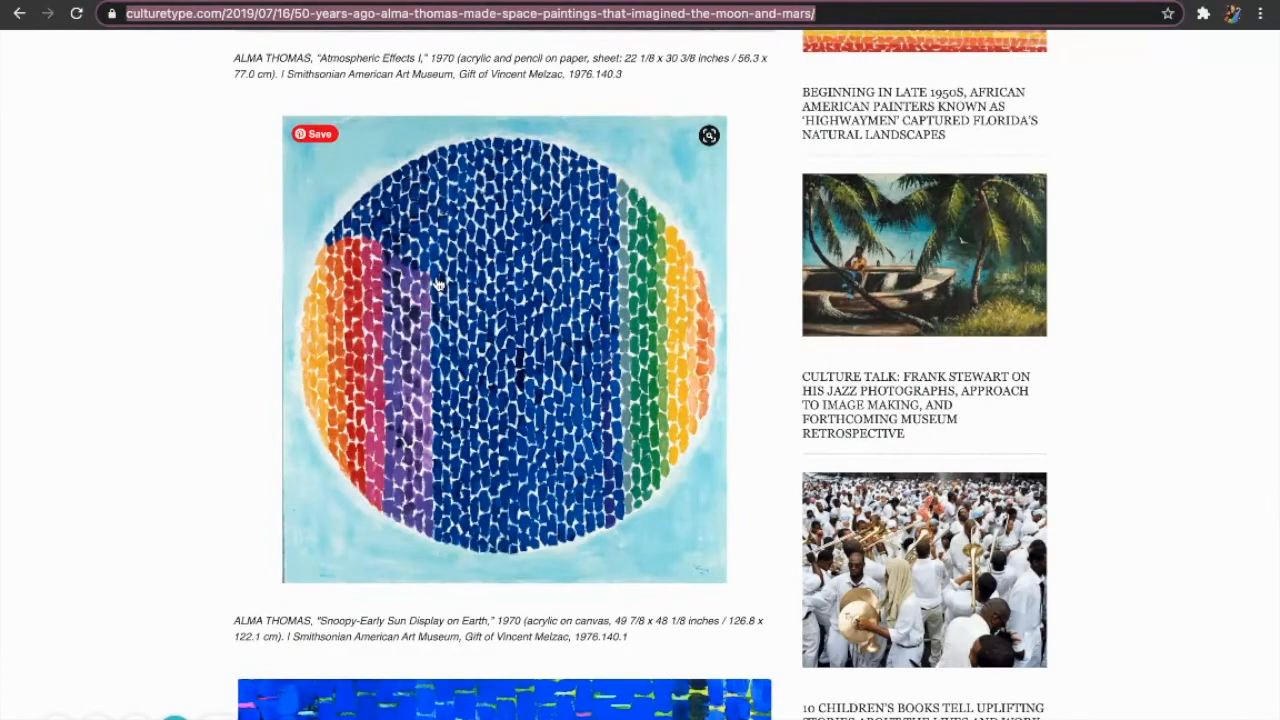
scroll(437, 285, up, 15)
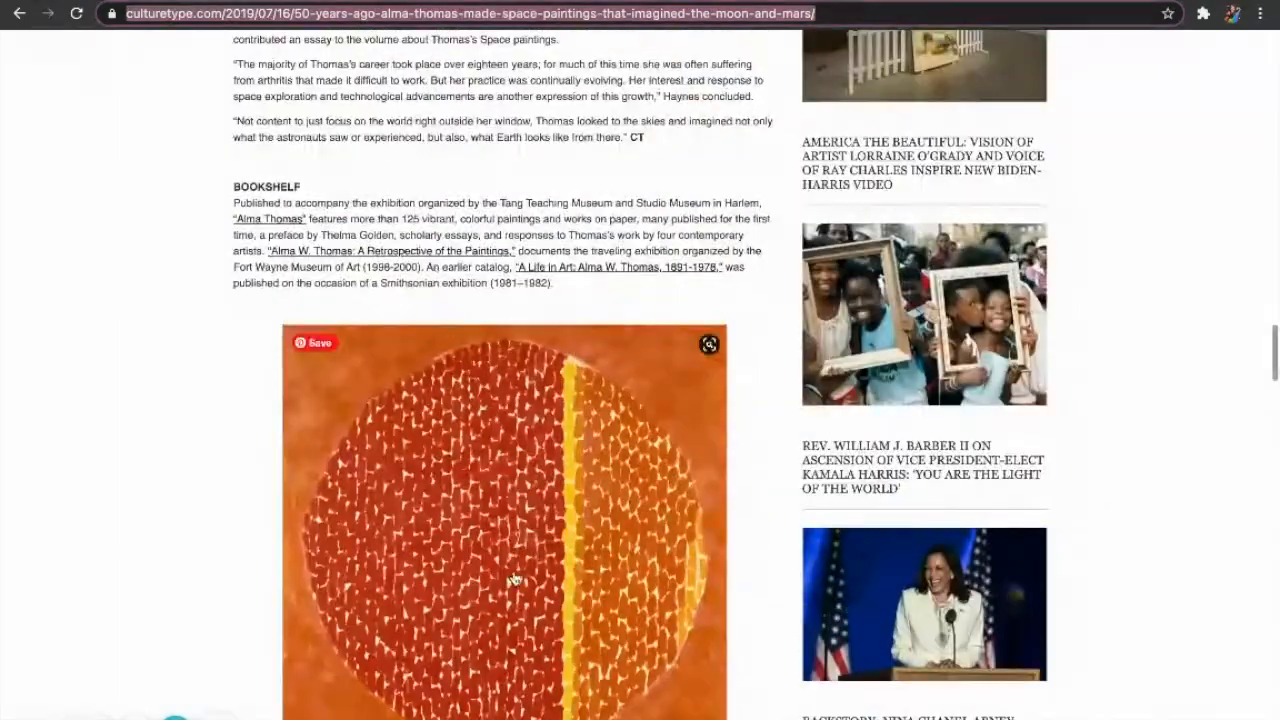
key(ctrl+Tab)
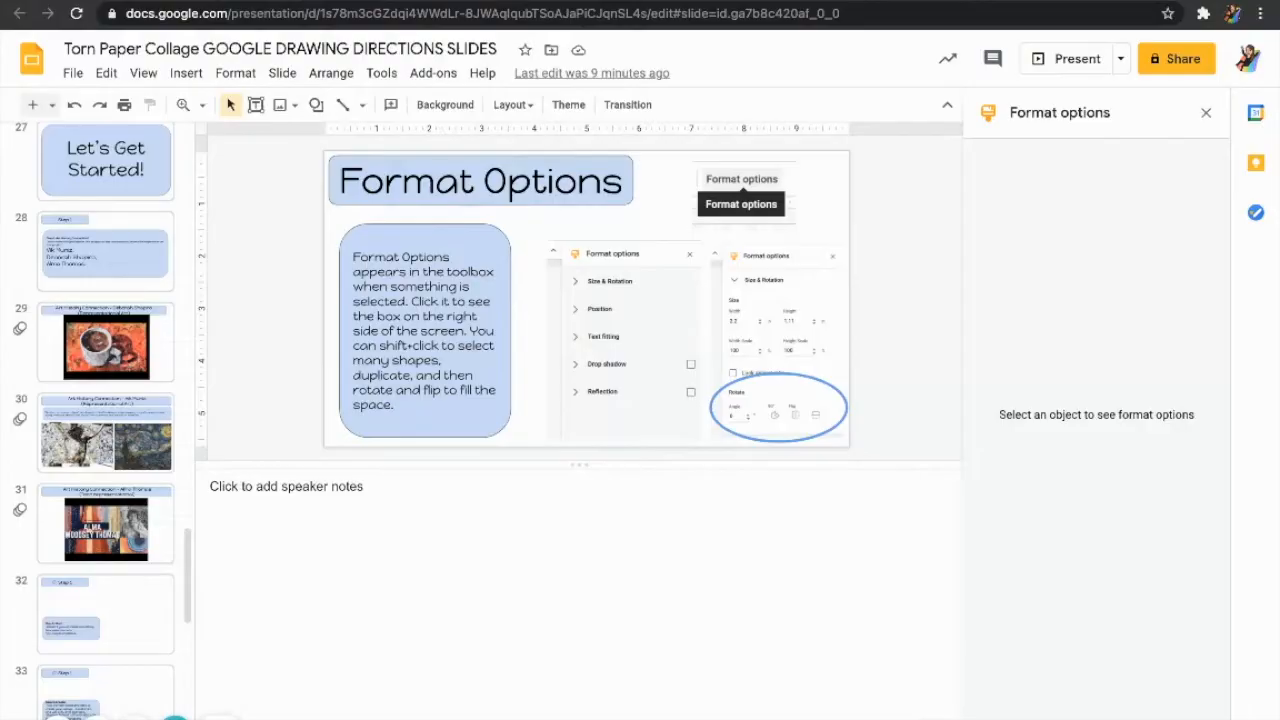
key(ctrl+Tab)
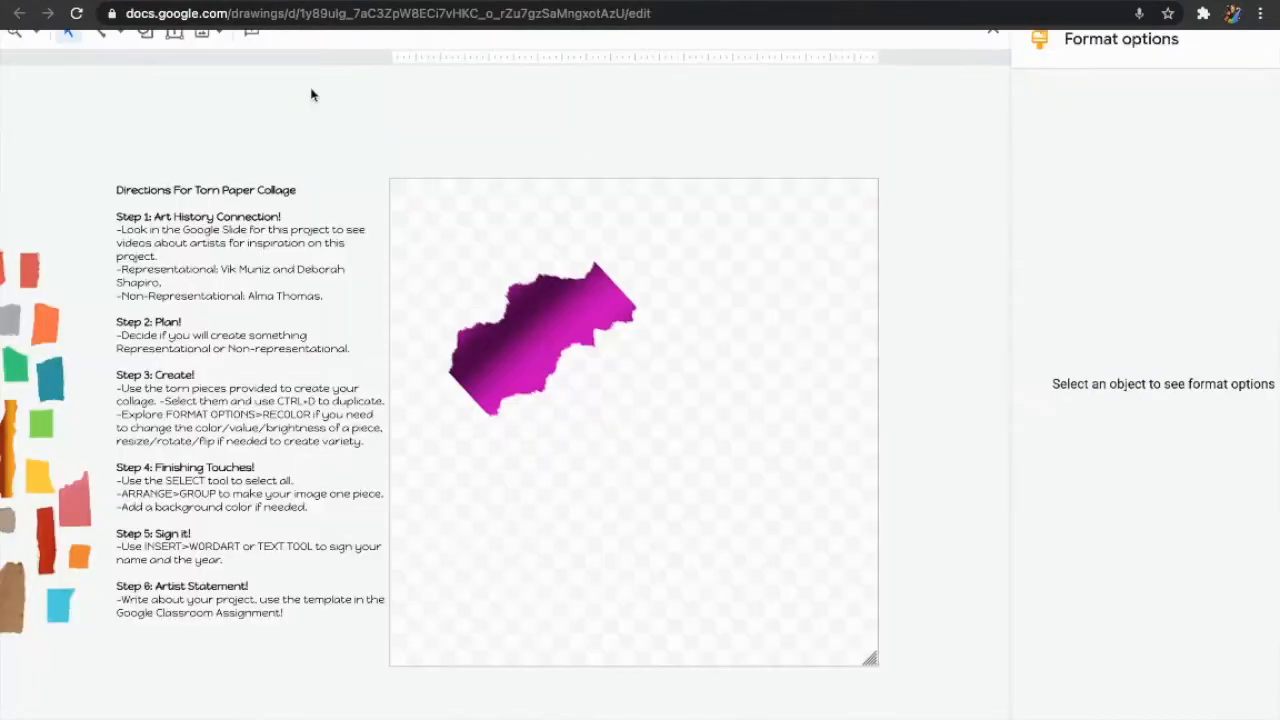
click(567, 340)
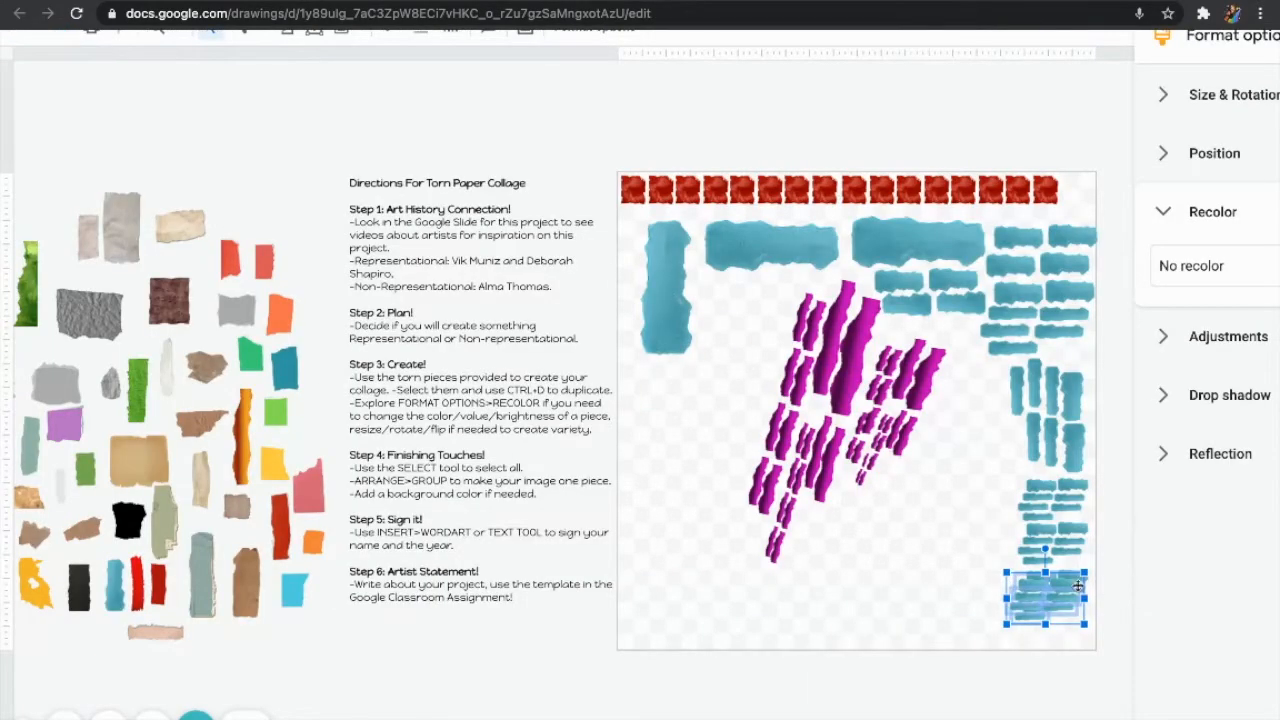
Move the copied cluster of small horizontal teal strips to the left of the original cluster near the canvas's lower-right corner
key(Left)
key(Left)
key(Left)
key(Left)
key(Left)
key(Left)
key(Left)
key(Left)
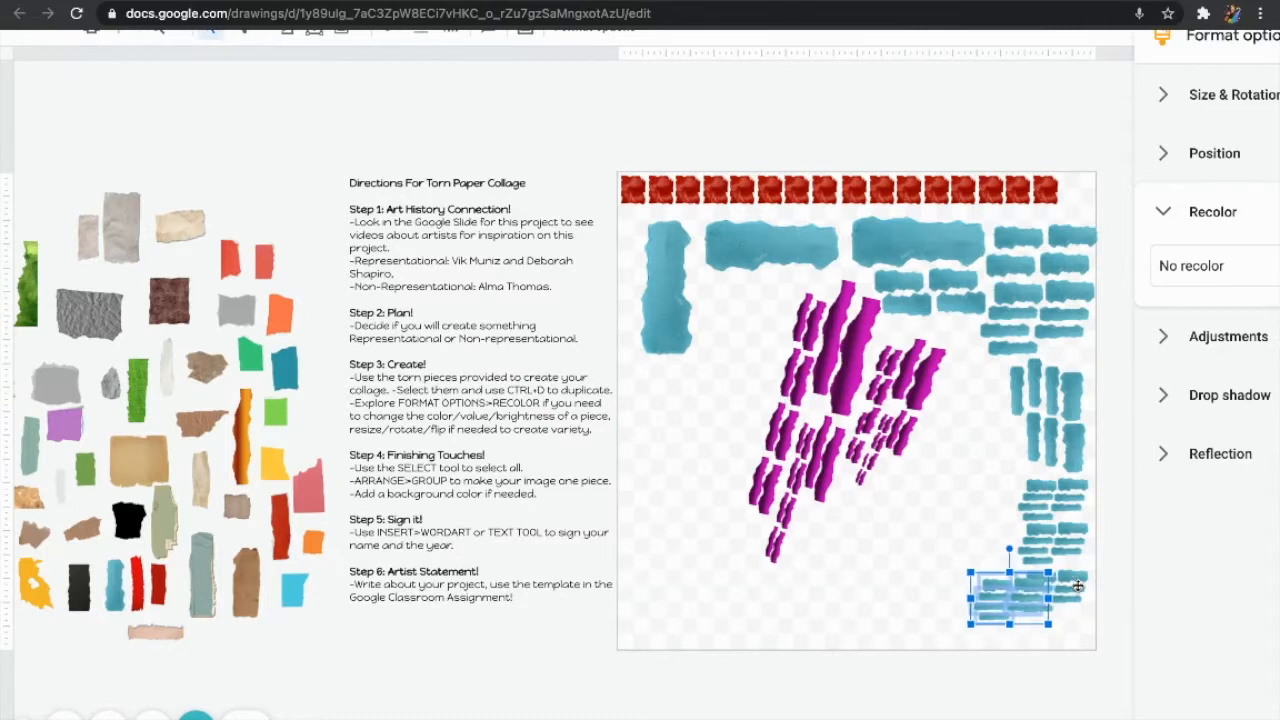
drag(980, 549, 981, 549)
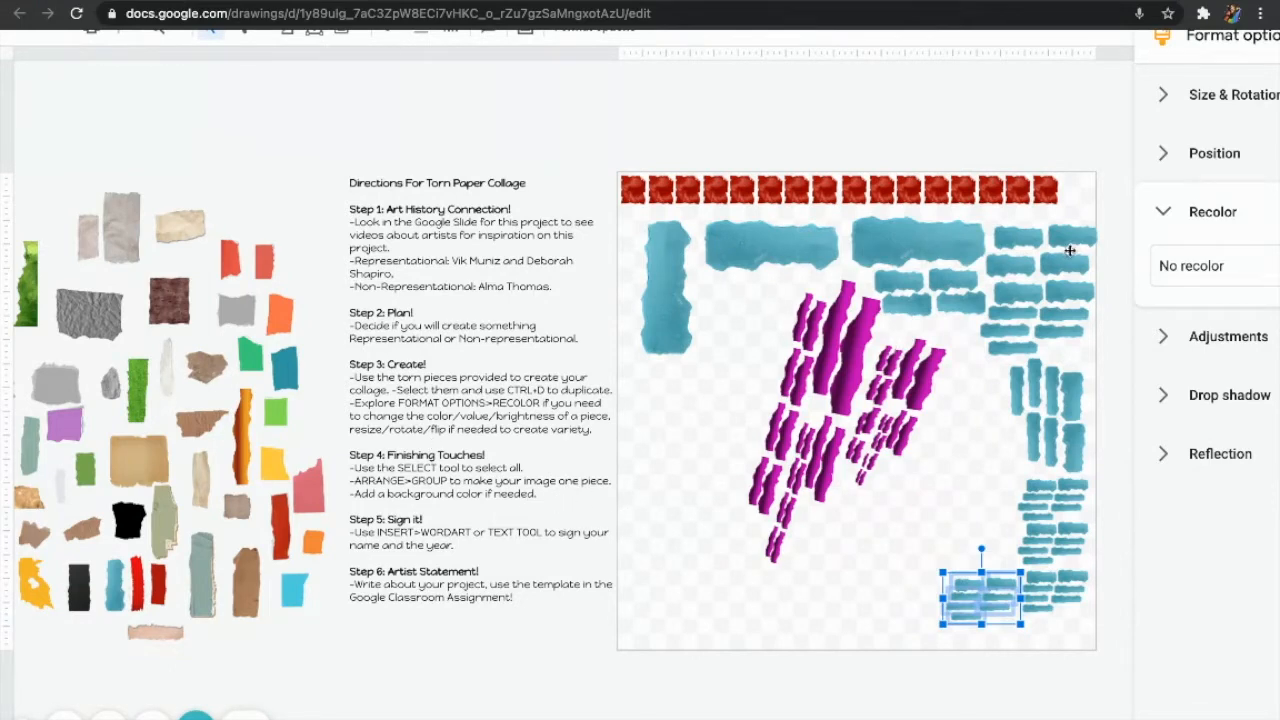
Delete the row of red torn pieces along the canvas's top edge together with the right-hand large horizontal teal strip
drag(1075, 200, 620, 178)
key(Delete)
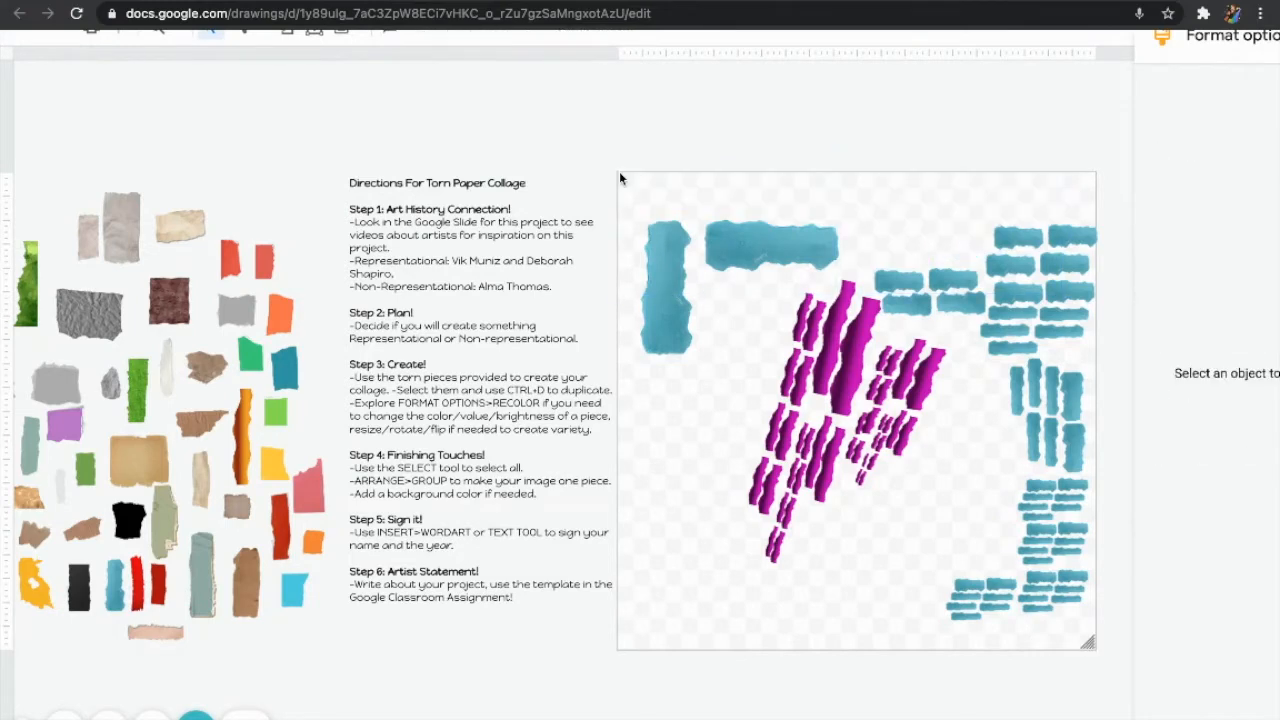
Duplicate the large vertical teal strip at the canvas's left side and place the copy directly below it
click(667, 331)
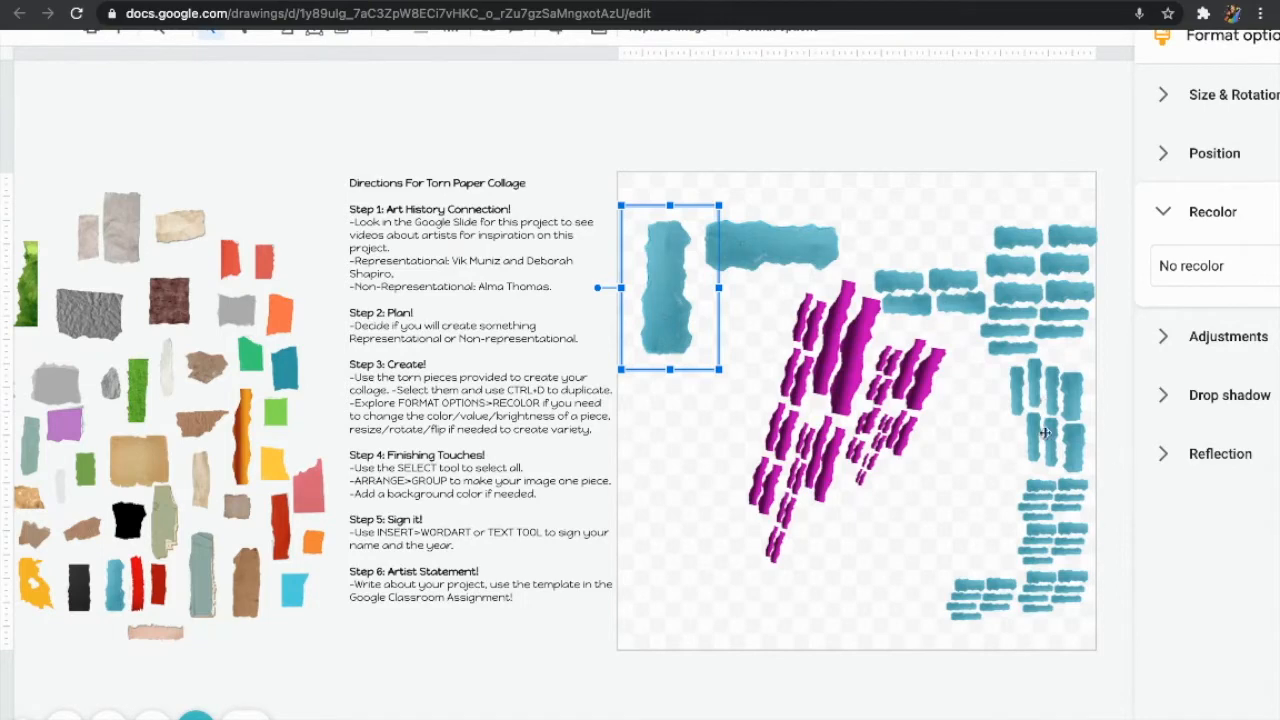
drag(688, 279, 696, 287)
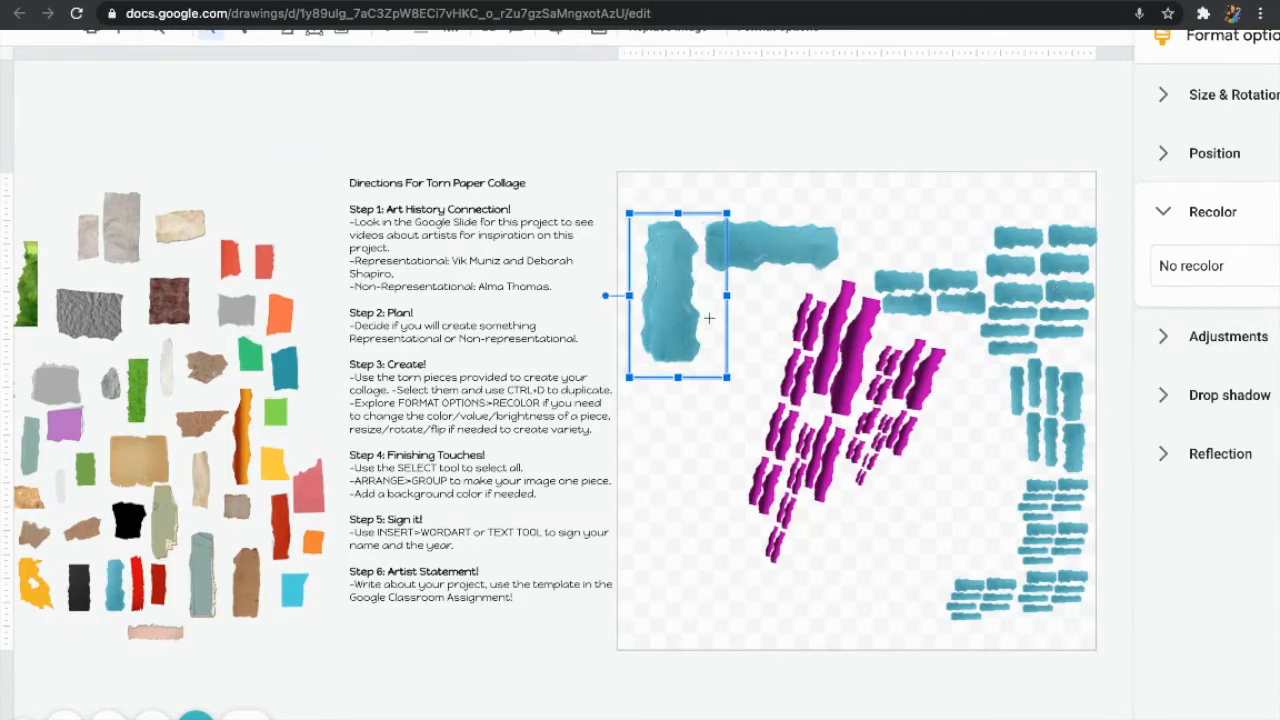
drag(677, 341, 669, 453)
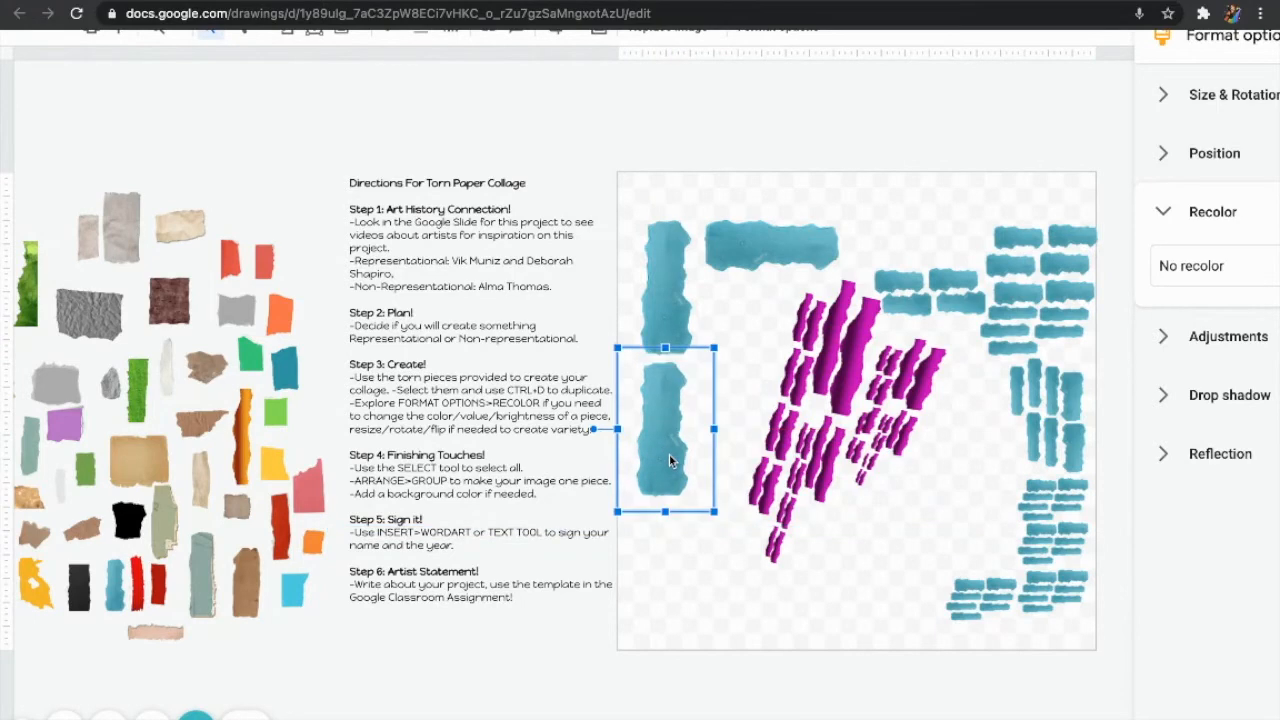
Duplicate the two large vertical teal strips, shrink the copies, and place them against the small teal clusters on the canvas's right side
click(716, 587)
drag(714, 545, 687, 337)
click(663, 445)
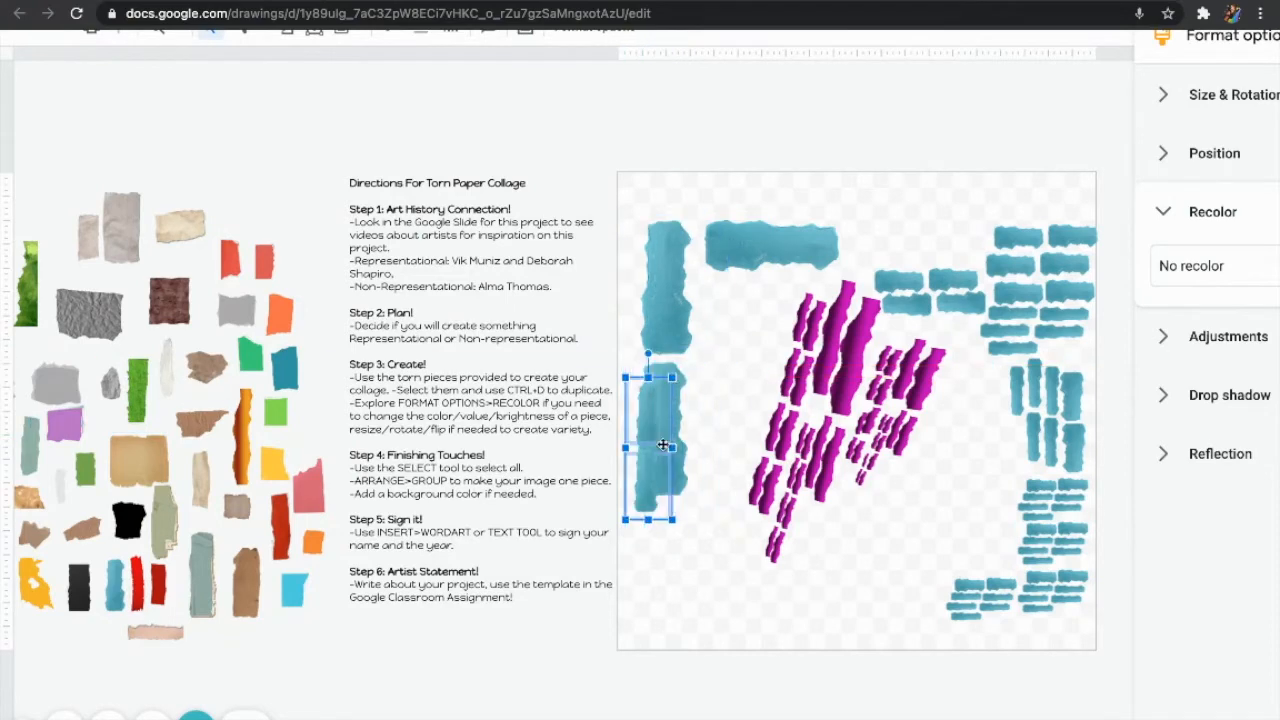
drag(672, 459, 1001, 498)
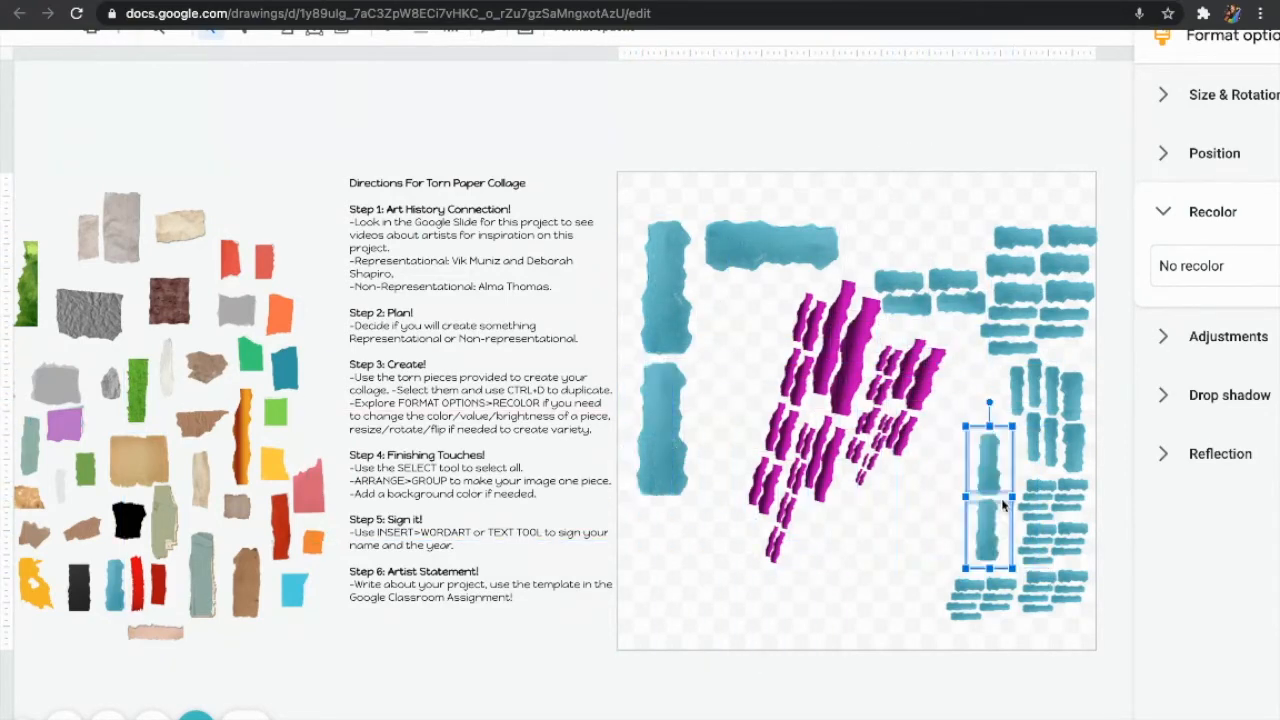
key(Right)
key(Right)
key(Down)
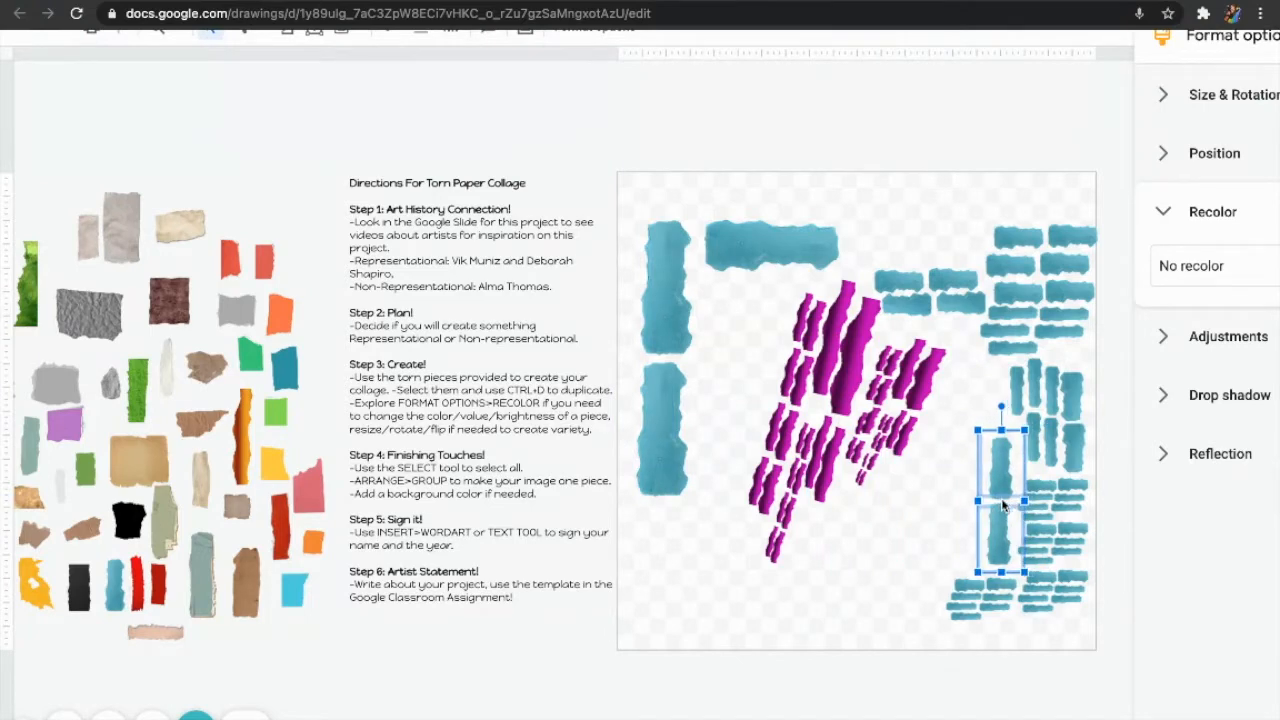
click(950, 508)
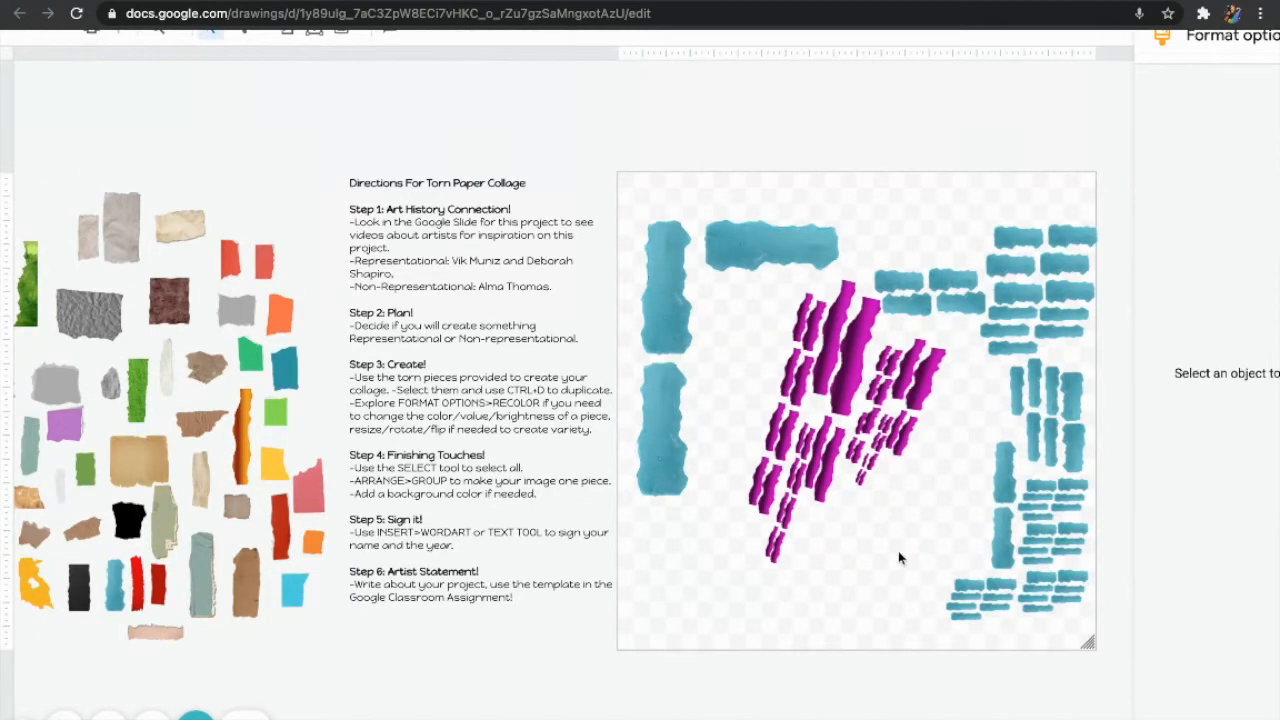
Place a smaller, horizontally turned copy of the two vertical teal strips at the canvas's lower-left edge
drag(687, 524, 667, 306)
drag(655, 354, 882, 530)
drag(947, 485, 694, 618)
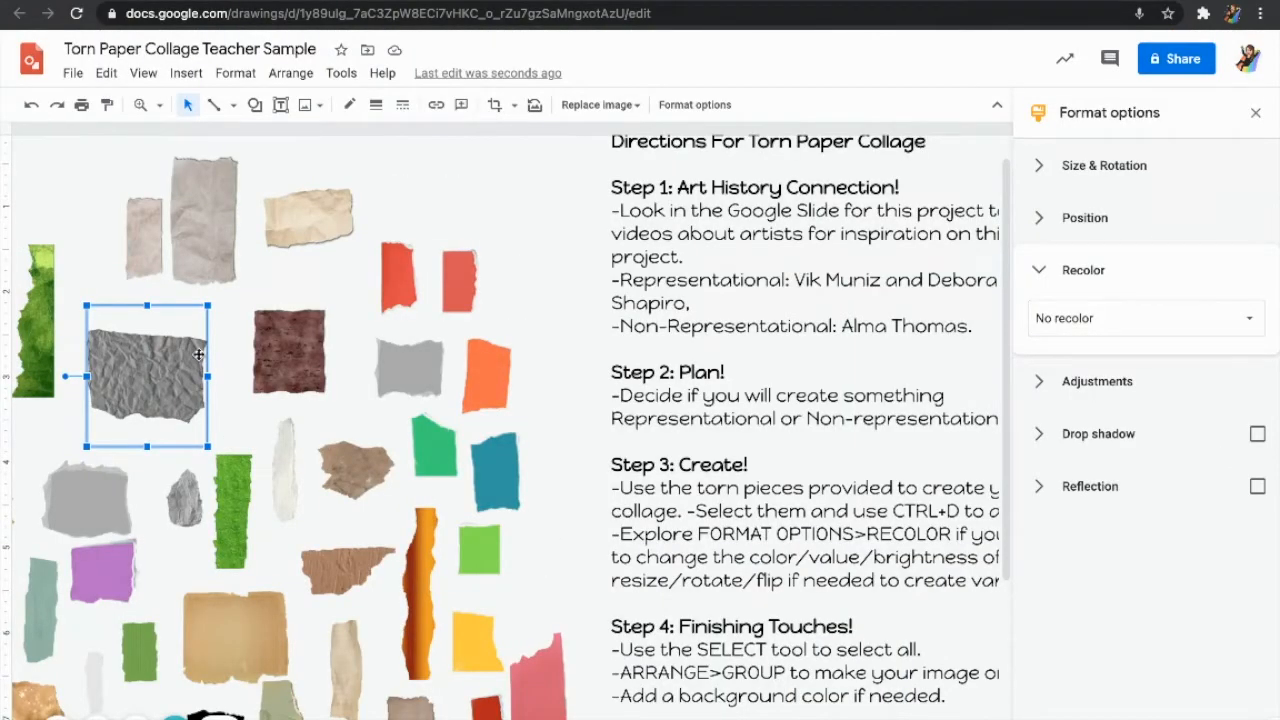
Duplicate the dark grey crumpled paper piece and move the copy into the canvas's upper-left corner
scroll(429, 524, down, 2)
scroll(429, 524, left, 2)
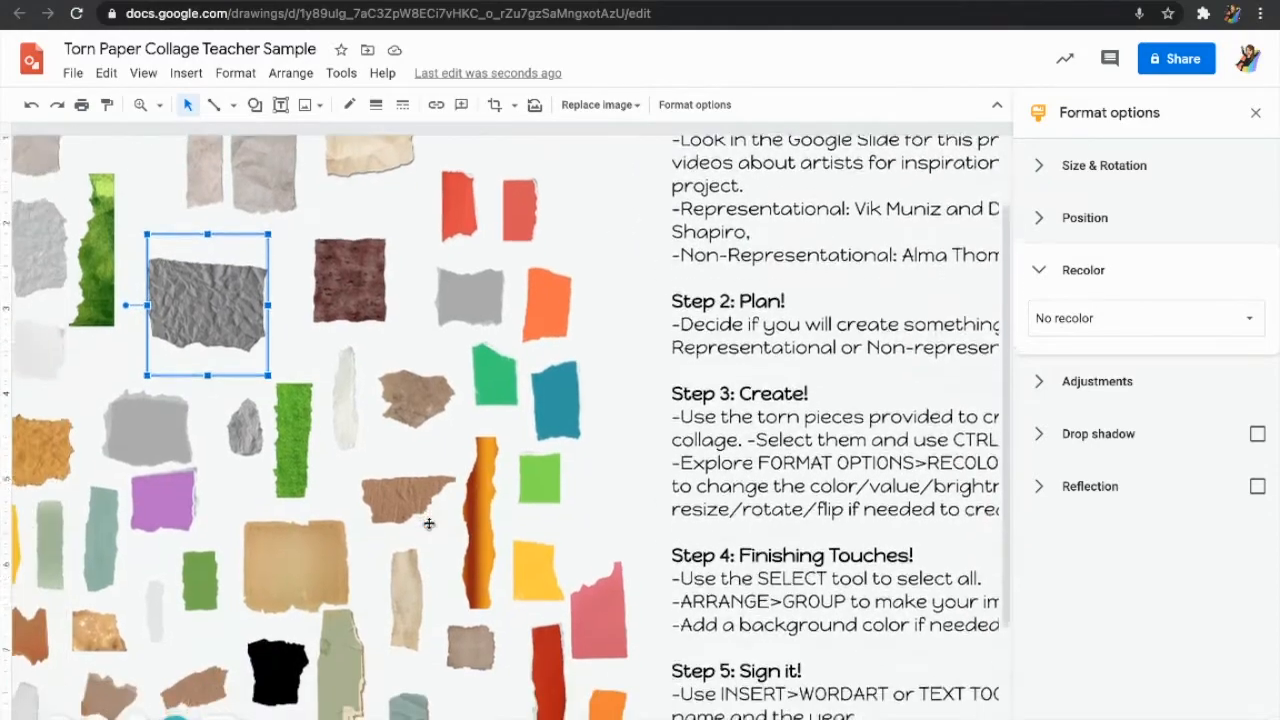
scroll(429, 524, right, 1)
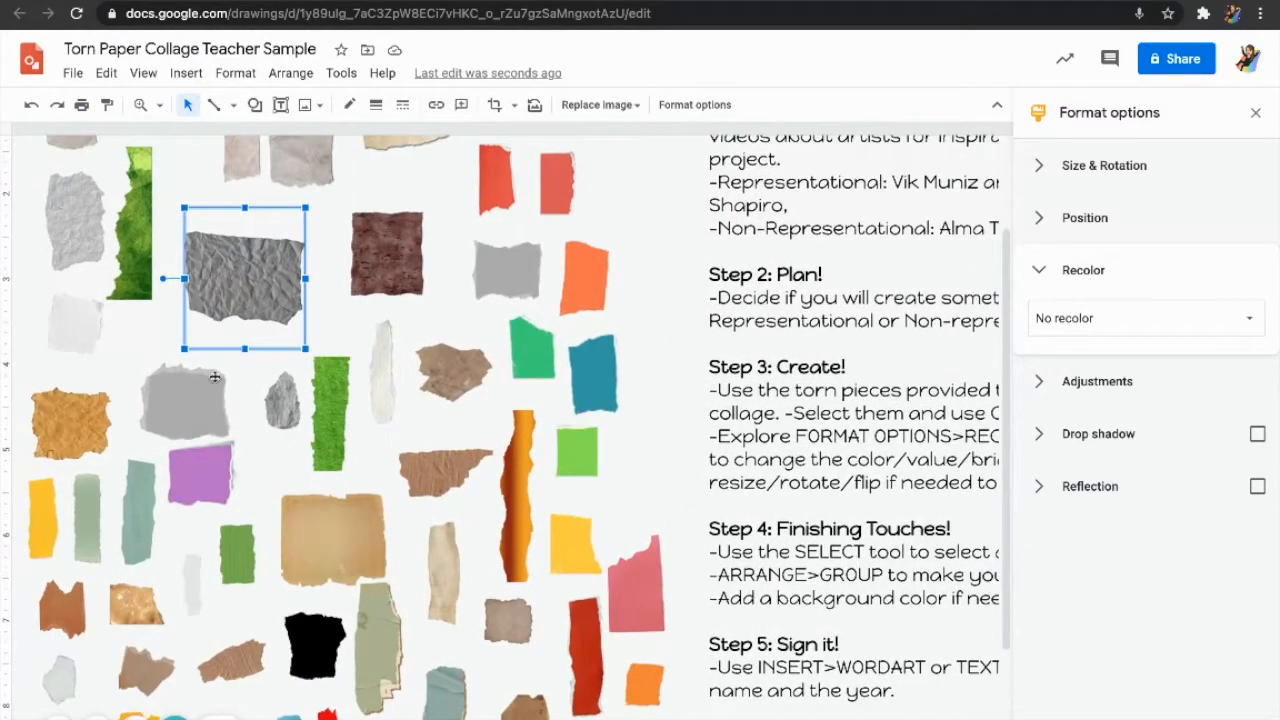
scroll(300, 440, up, 3)
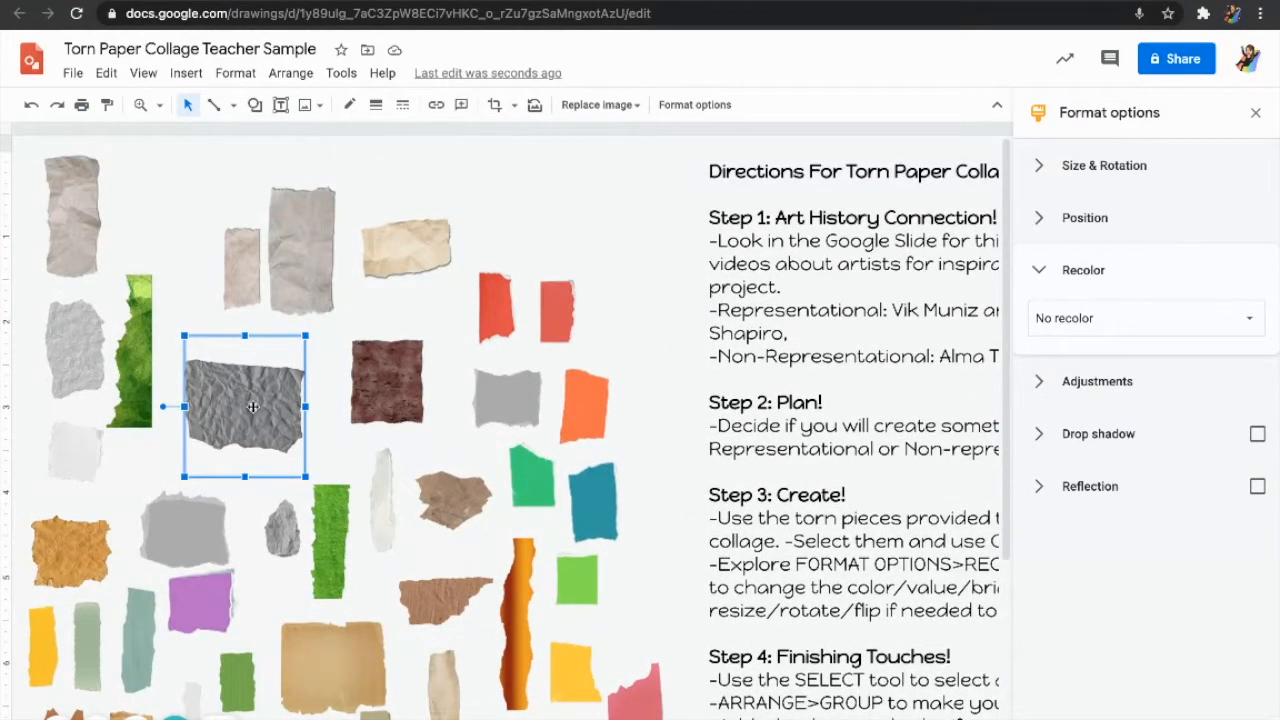
scroll(410, 436, right, 2)
drag(180, 404, 519, 213)
click(161, 105)
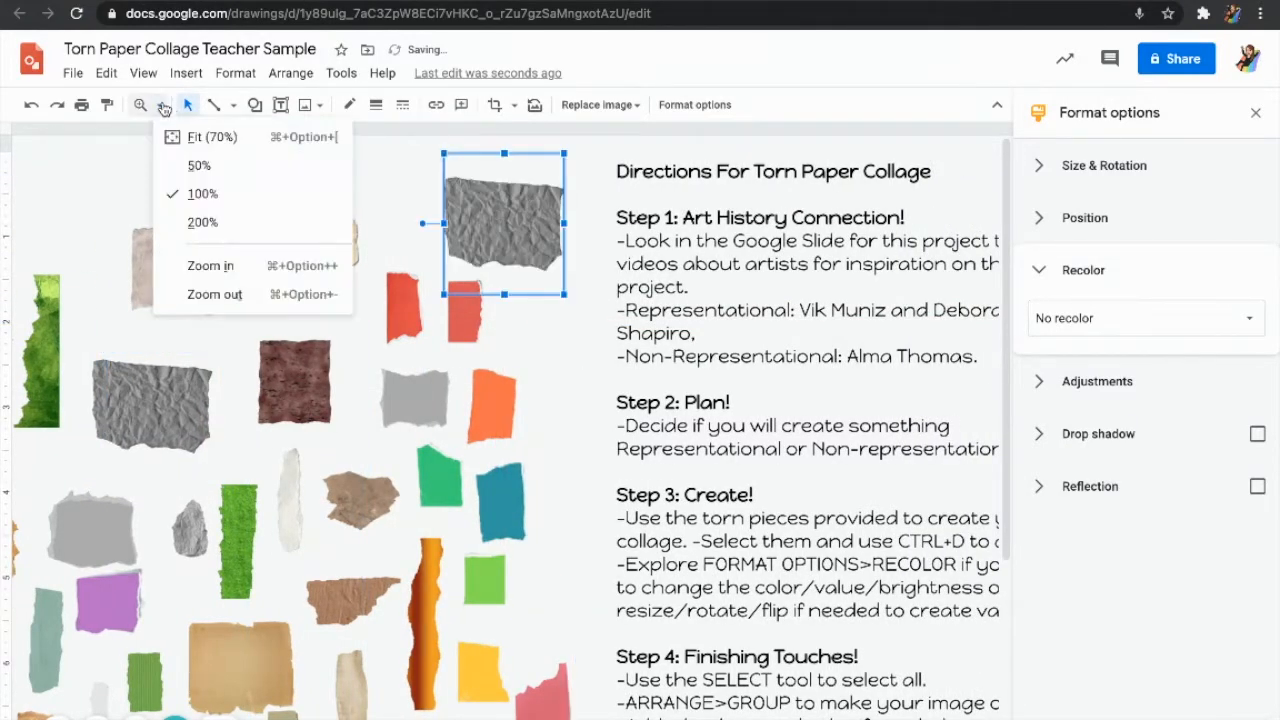
click(200, 164)
scroll(500, 315, right, 5)
drag(300, 320, 589, 322)
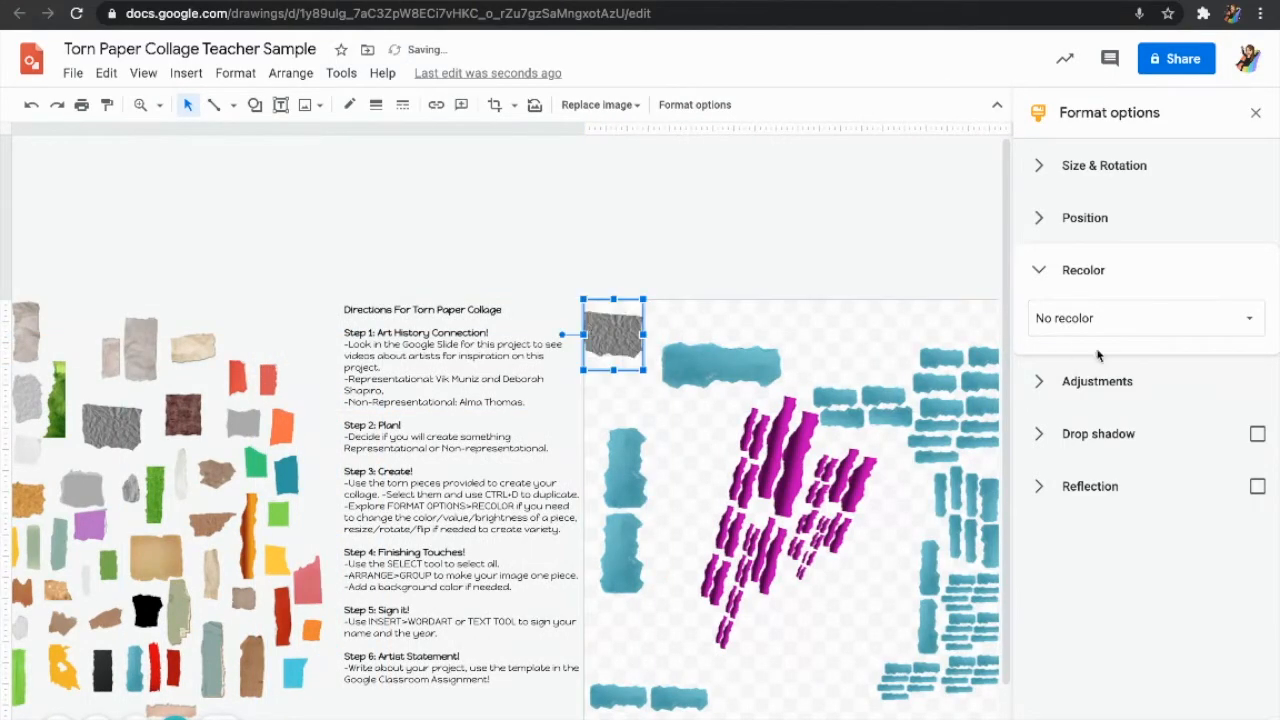
Recolor the crumpled piece in the canvas corner with the blue Light 7 preset and rotate it slightly
click(1158, 335)
click(1067, 557)
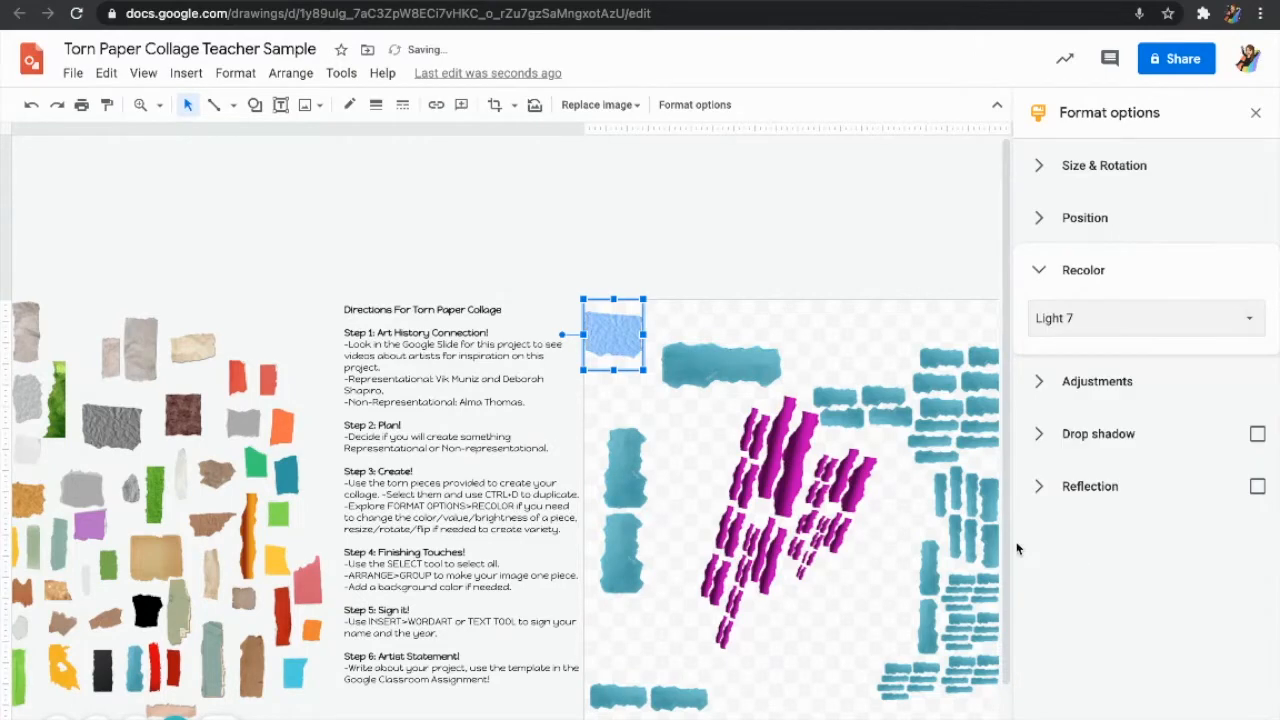
drag(562, 333, 565, 347)
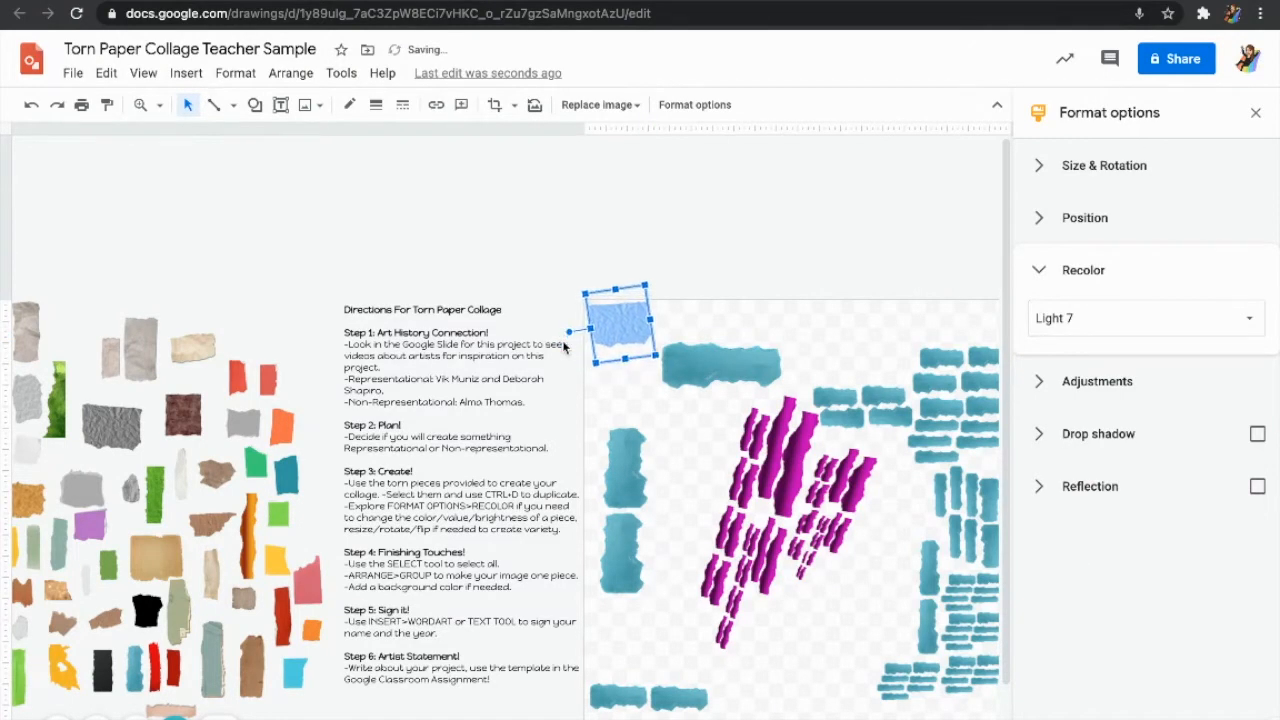
Duplicate the light-blue crumpled piece, turn the copy upright, and place it directly below the first along the canvas's left edge
key(ctrl+d)
key(Down)
key(Down)
key(Down)
key(Down)
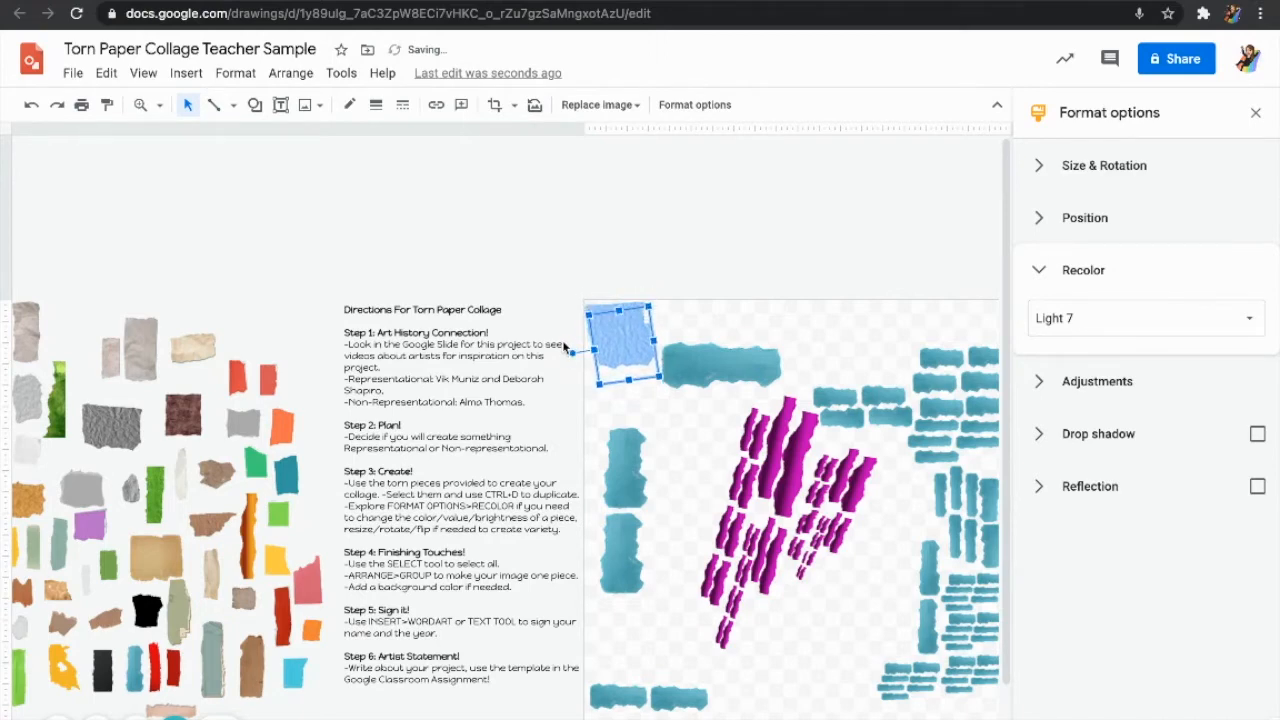
drag(573, 367, 627, 400)
key(Down)
key(Down)
key(Down)
key(Left)
key(Down)
key(Left)
key(Down)
key(Down)
key(Left)
key(Left)
key(Up)
key(Left)
key(Left)
key(Down)
key(Down)
Delete the two vertical teal strips at the canvas's left side
drag(660, 598, 617, 455)
key(Delete)
Stack two more copies of the upright light-blue piece below it, evenly spaced down the canvas's left edge
click(605, 380)
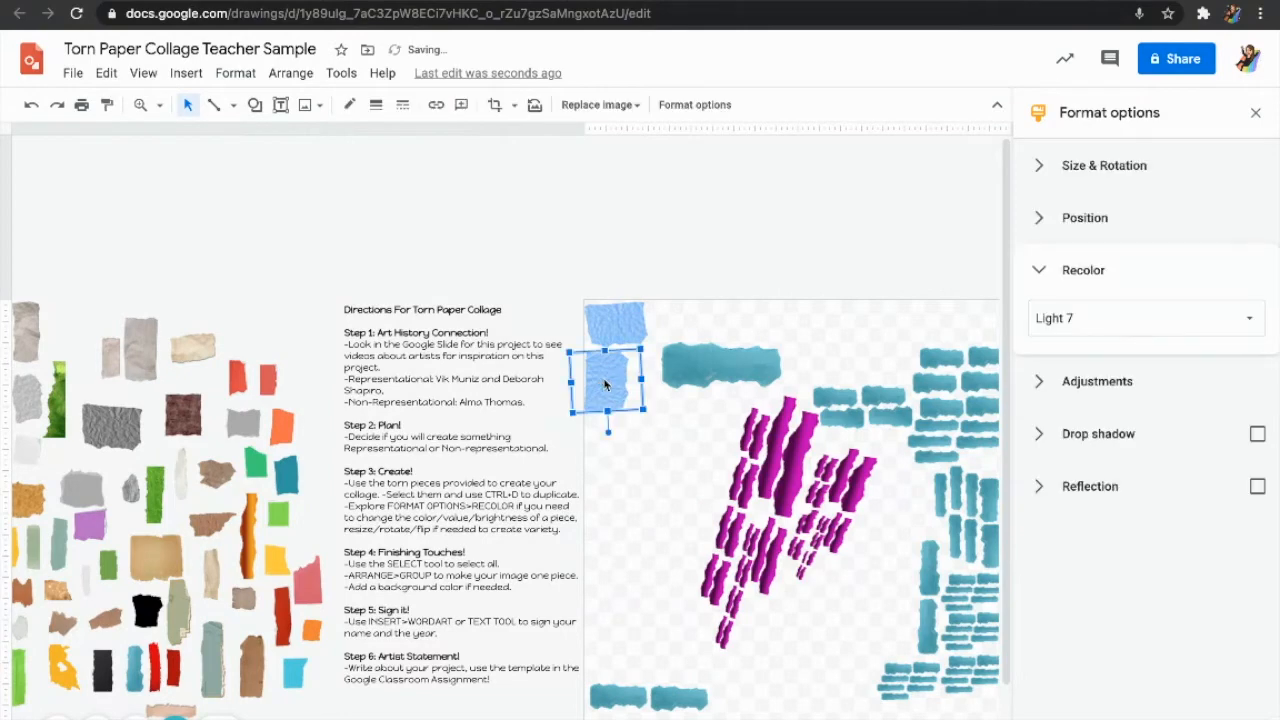
key(ctrl+d)
key(Down)
key(Down)
key(Down)
key(Down)
key(Down)
key(Down)
key(Down)
key(Down)
key(Down)
key(Down)
key(Down)
key(Down)
key(Down)
key(Left)
key(Down)
key(Down)
key(Down)
key(Down)
key(Down)
key(Down)
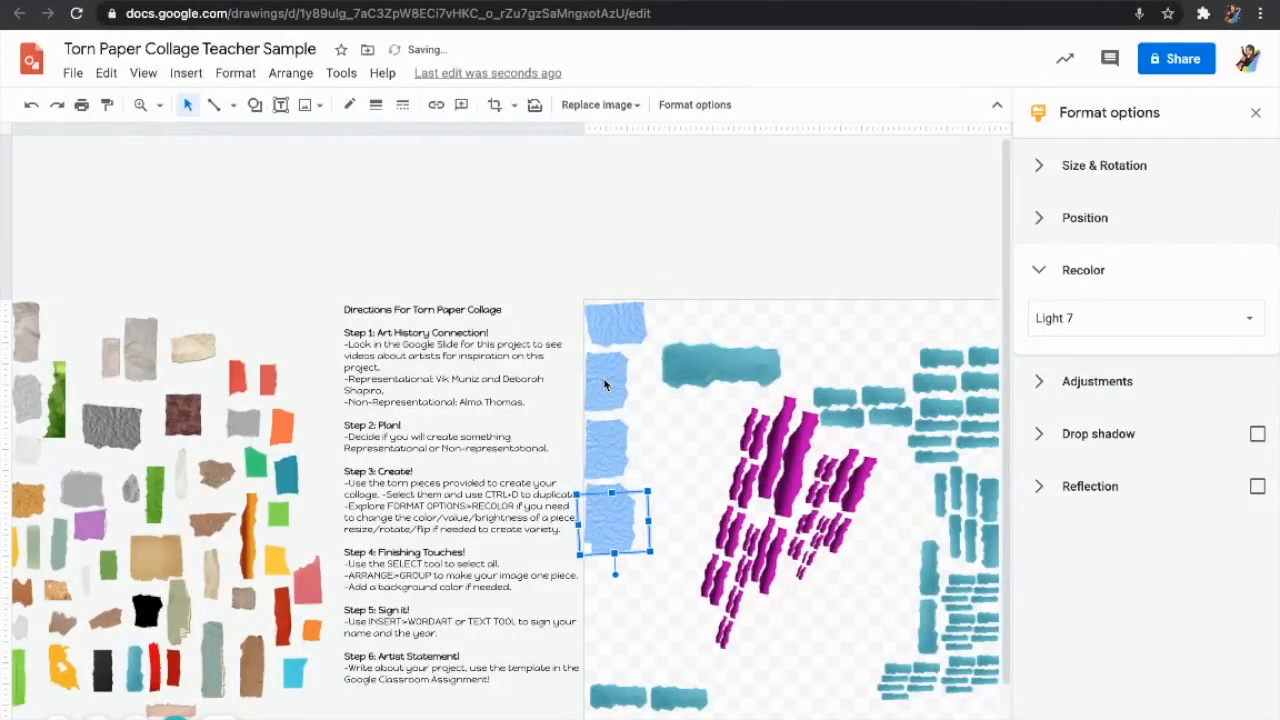
Extend the light-blue column with two further copies down the left edge and remove the two horizontal teal strips beneath it
key(Right)
key(Down)
key(Down)
key(Down)
key(Down)
key(Down)
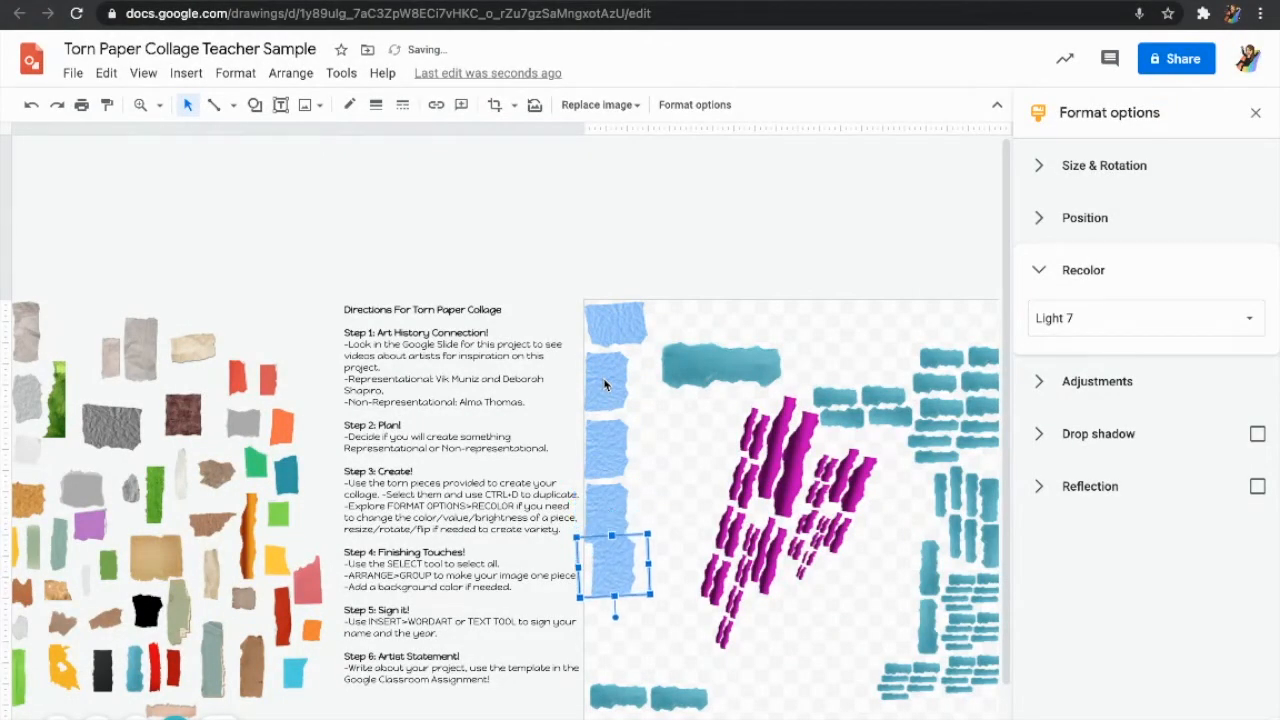
key(Down)
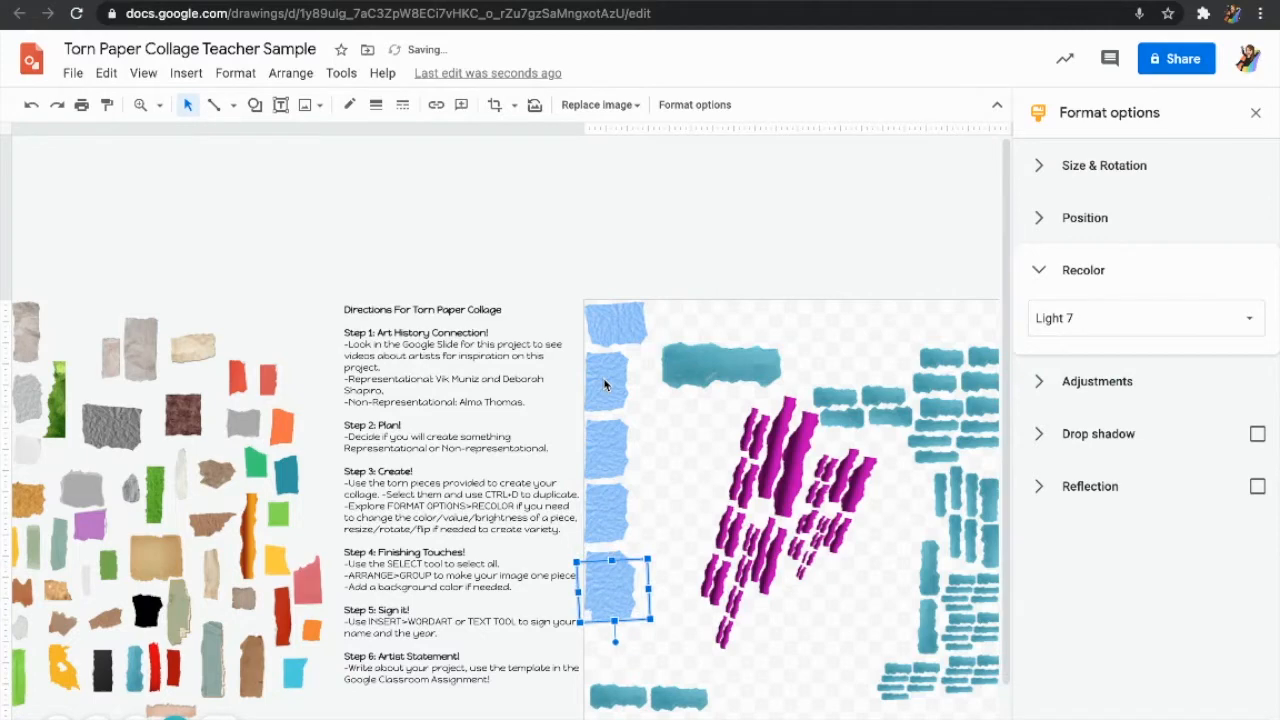
key(Down)
key(Down)
key(Down)
key(Down)
key(Down)
key(Down)
key(Down)
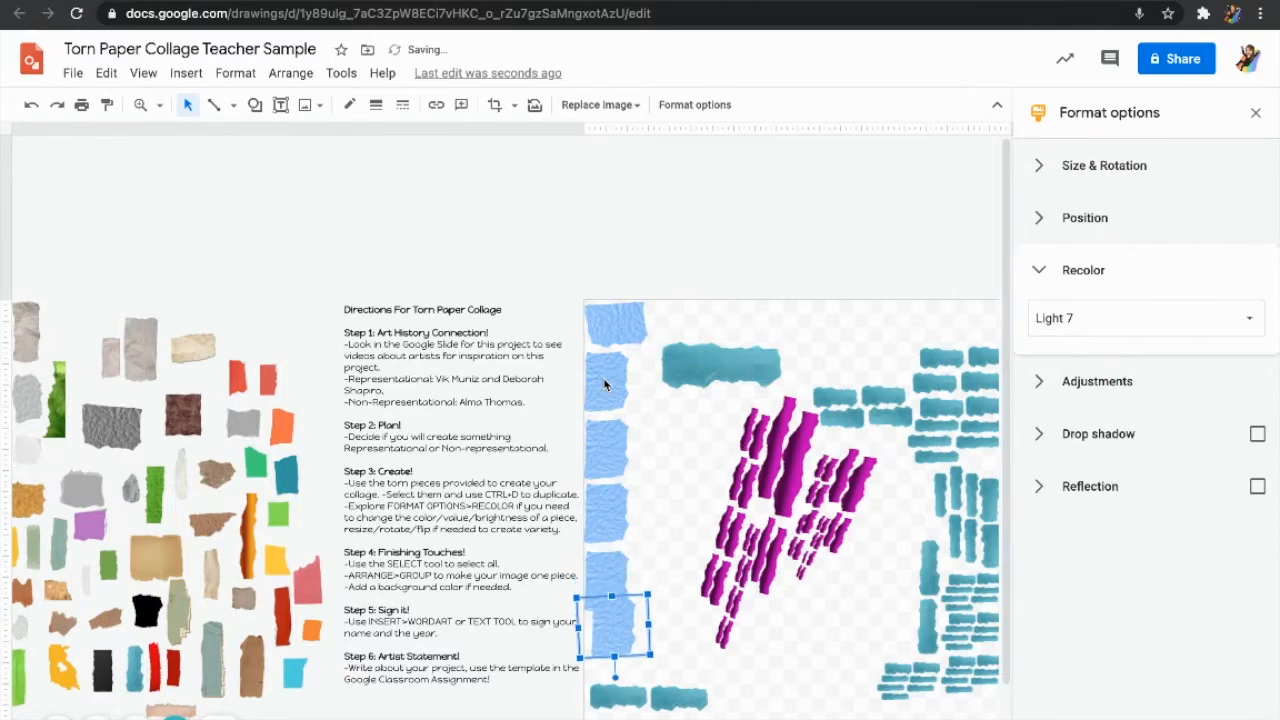
key(Down)
key(Left)
key(Down)
key(Right)
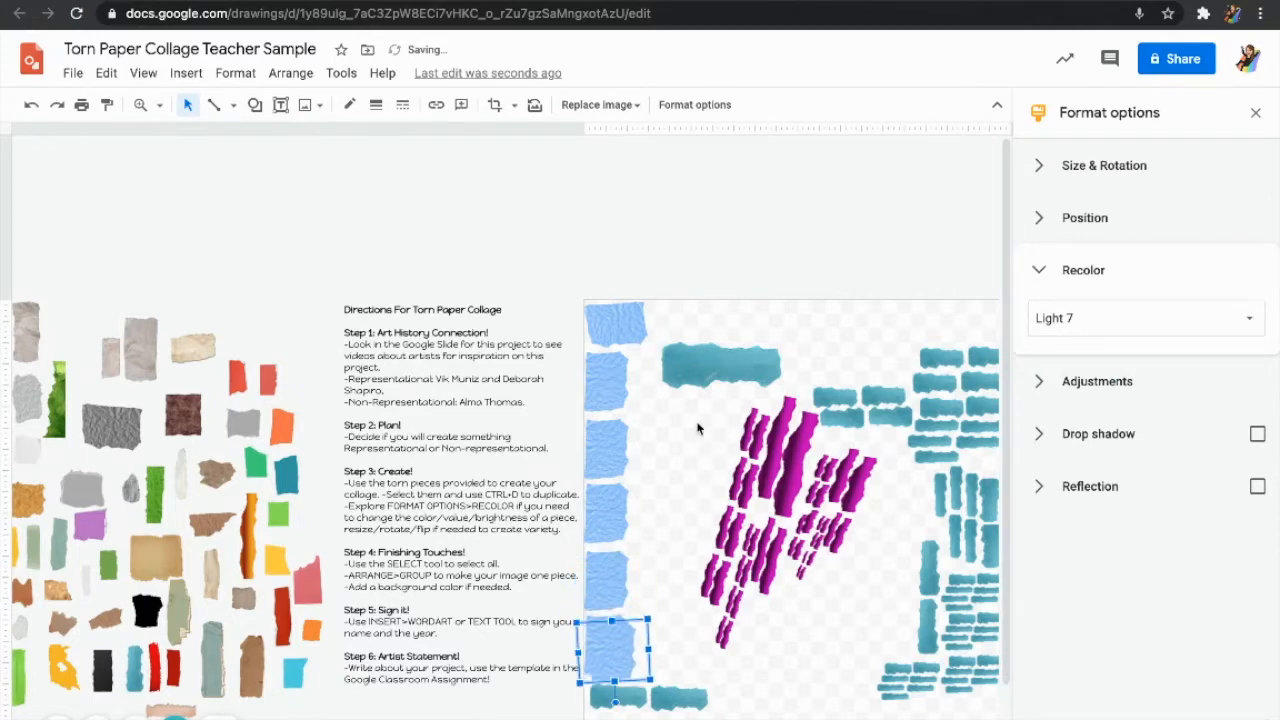
click(685, 670)
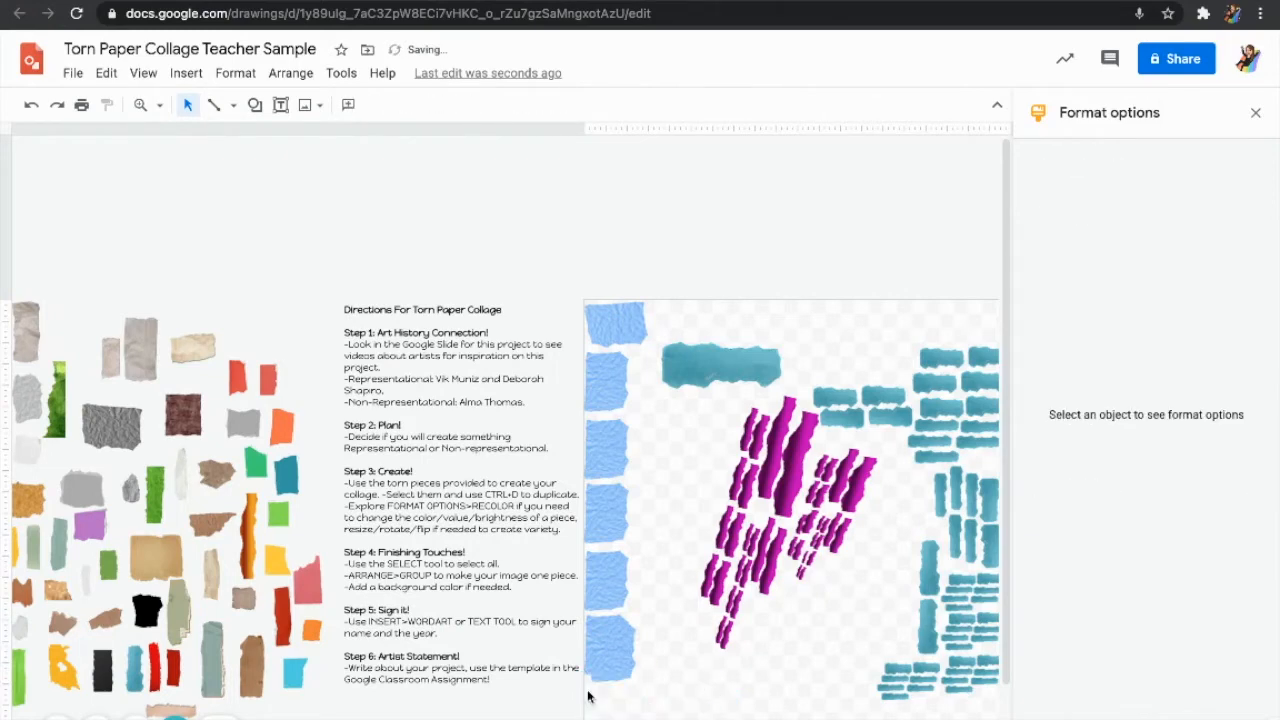
Duplicate the upright light-blue pieces, narrow the copies, and align them as a second column just right of the first
drag(623, 704, 617, 379)
key(Right)
key(Right)
key(Right)
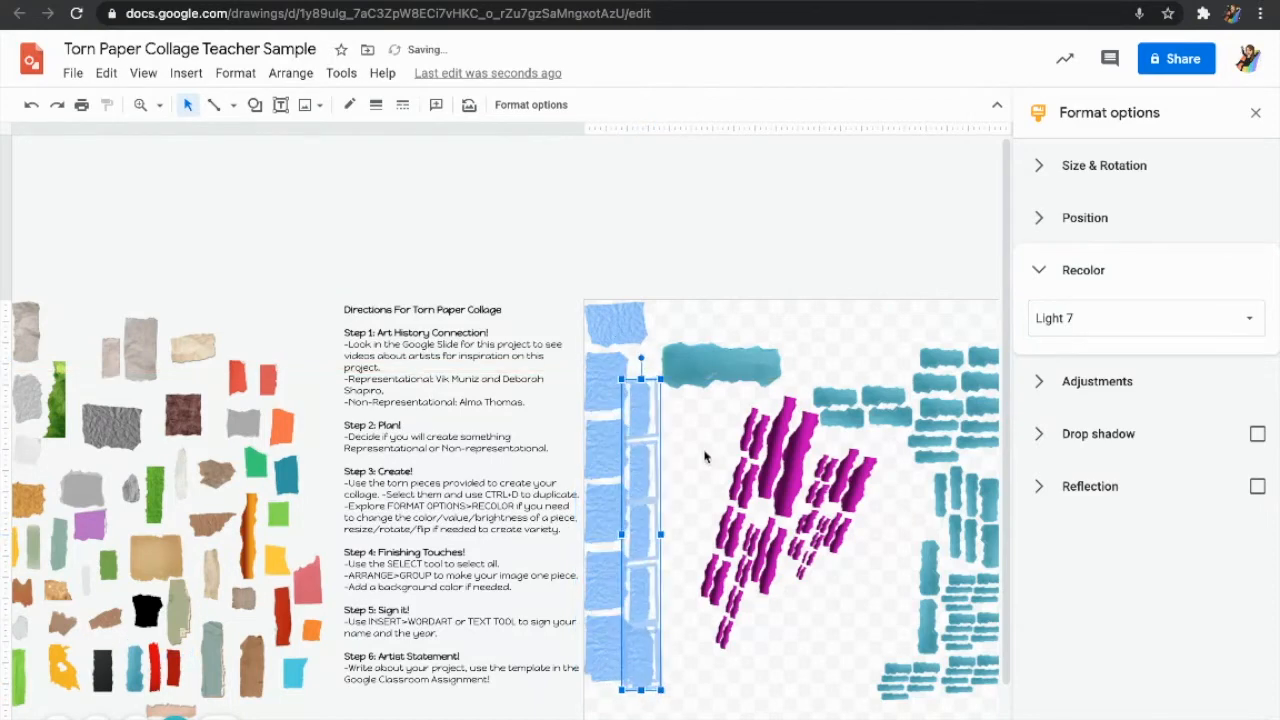
key(Up)
key(Up)
key(Up)
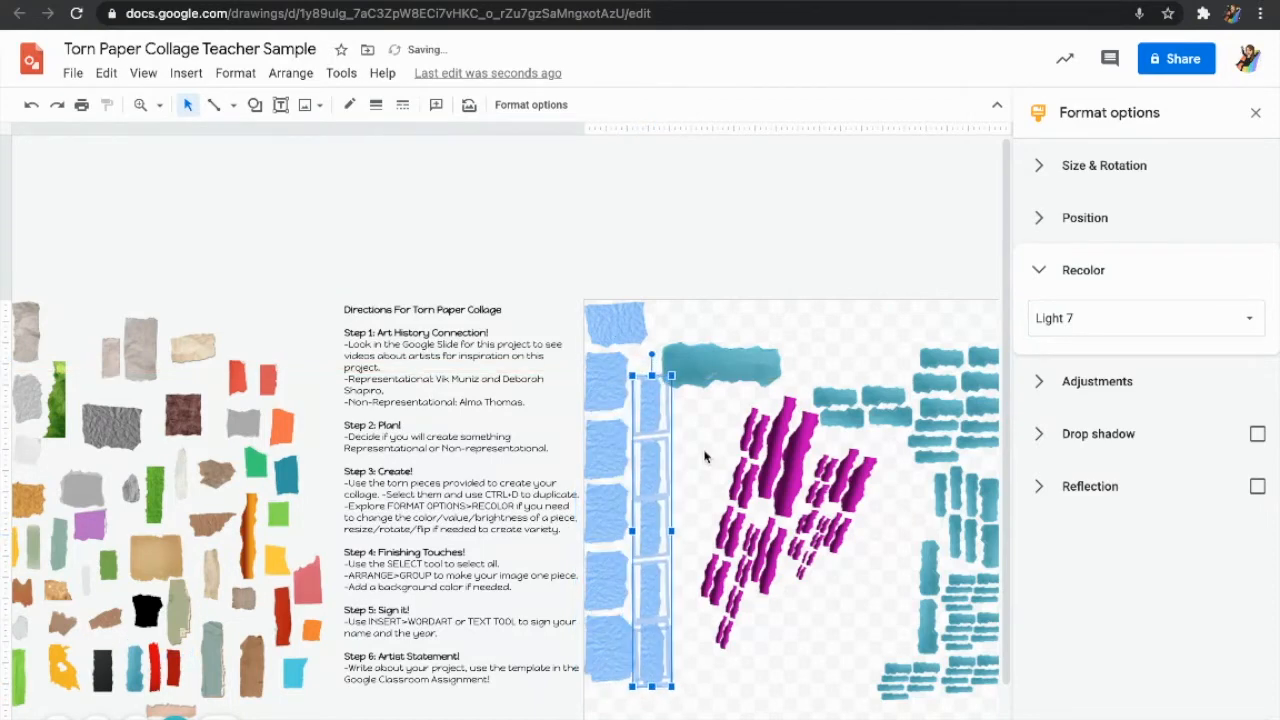
Duplicate the lowest piece of the first light-blue column, rotate the copy, and fit it into the canvas's bottom-left corner
click(692, 677)
mouse_move(607, 663)
mouse_down()
mouse_move(601, 471)
mouse_move(609, 664)
mouse_up()
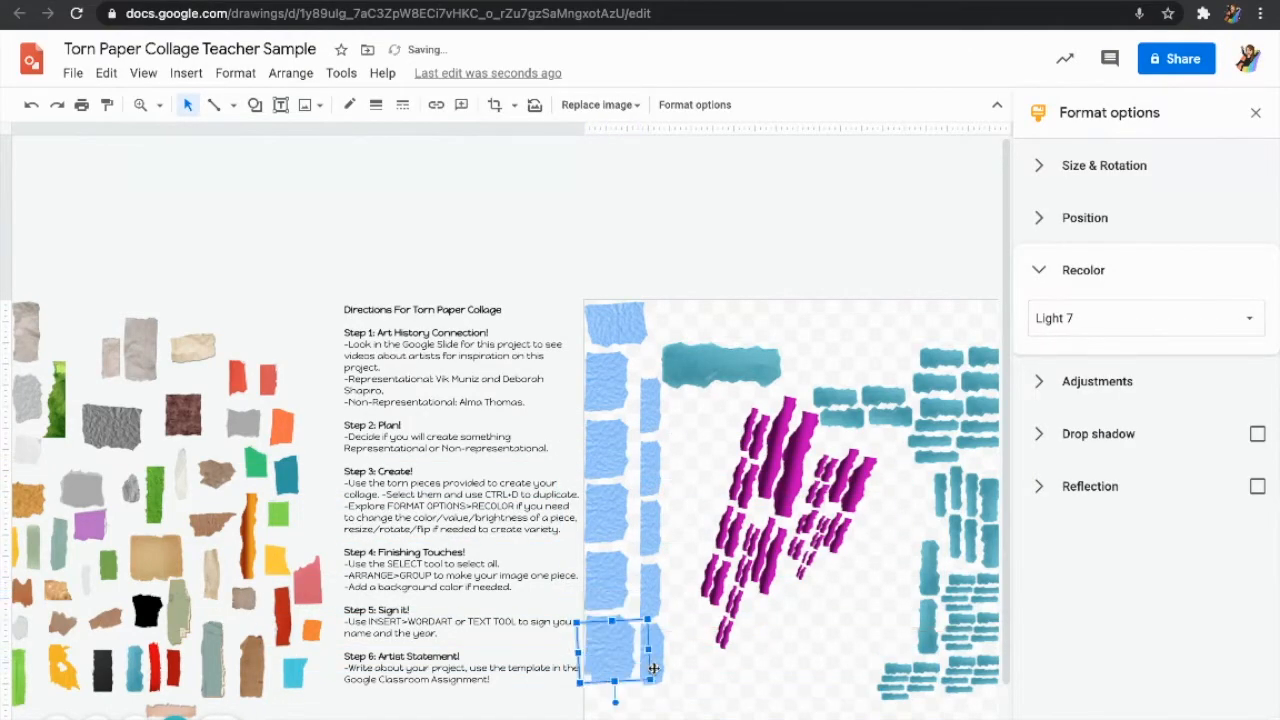
click(750, 708)
scroll(766, 708, right, 3)
scroll(766, 708, down, 1)
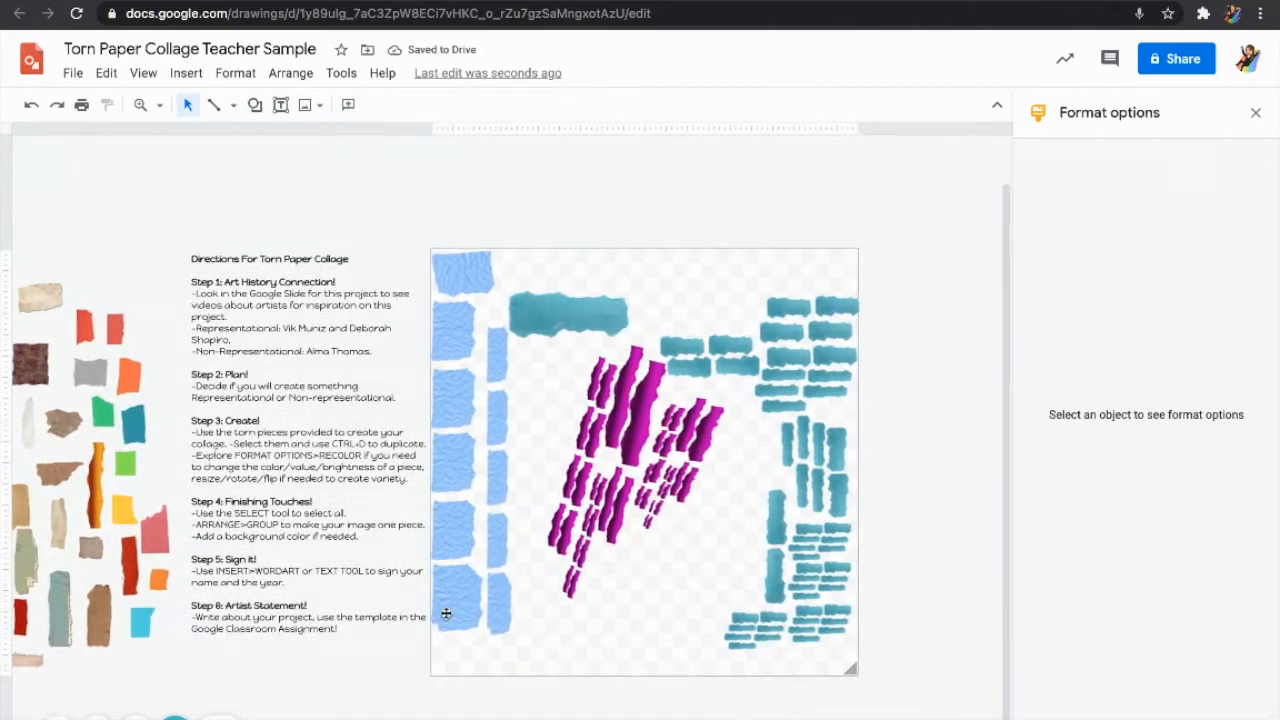
click(457, 612)
drag(474, 621, 468, 658)
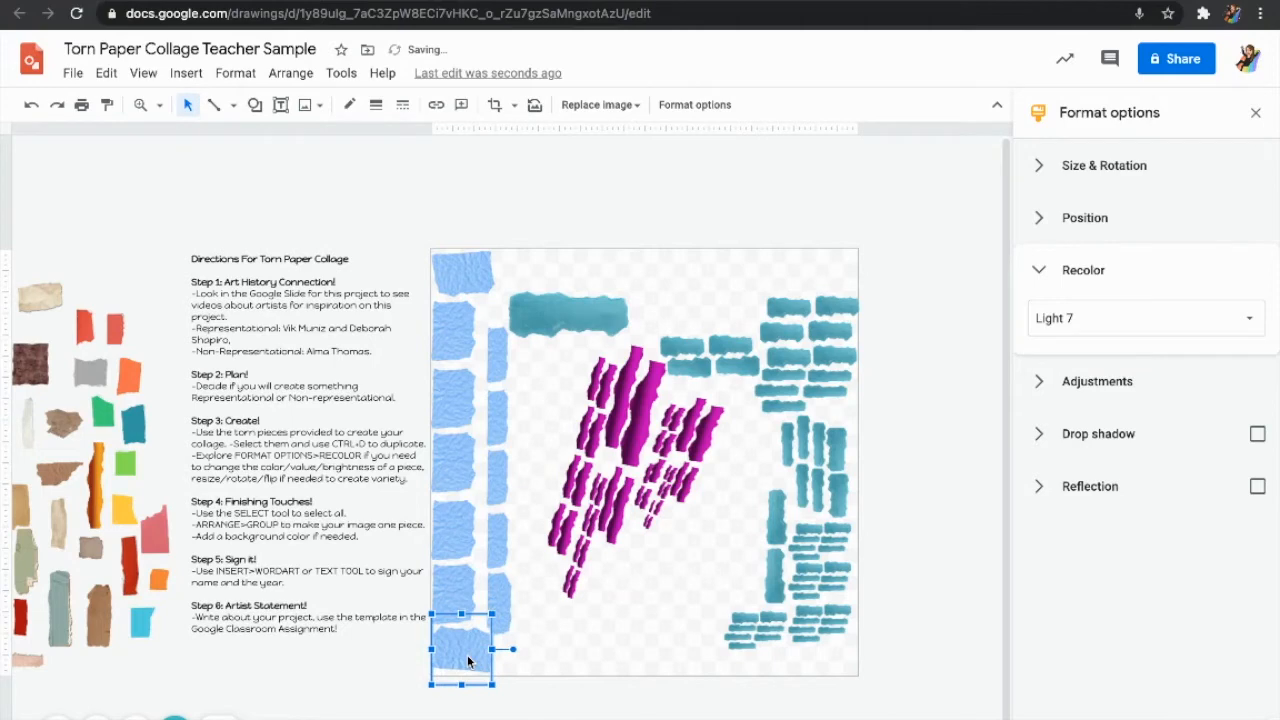
Nudge and tilt the pieces of the first light-blue column so they line up just inside the canvas's left edge
click(447, 590)
drag(449, 593, 450, 393)
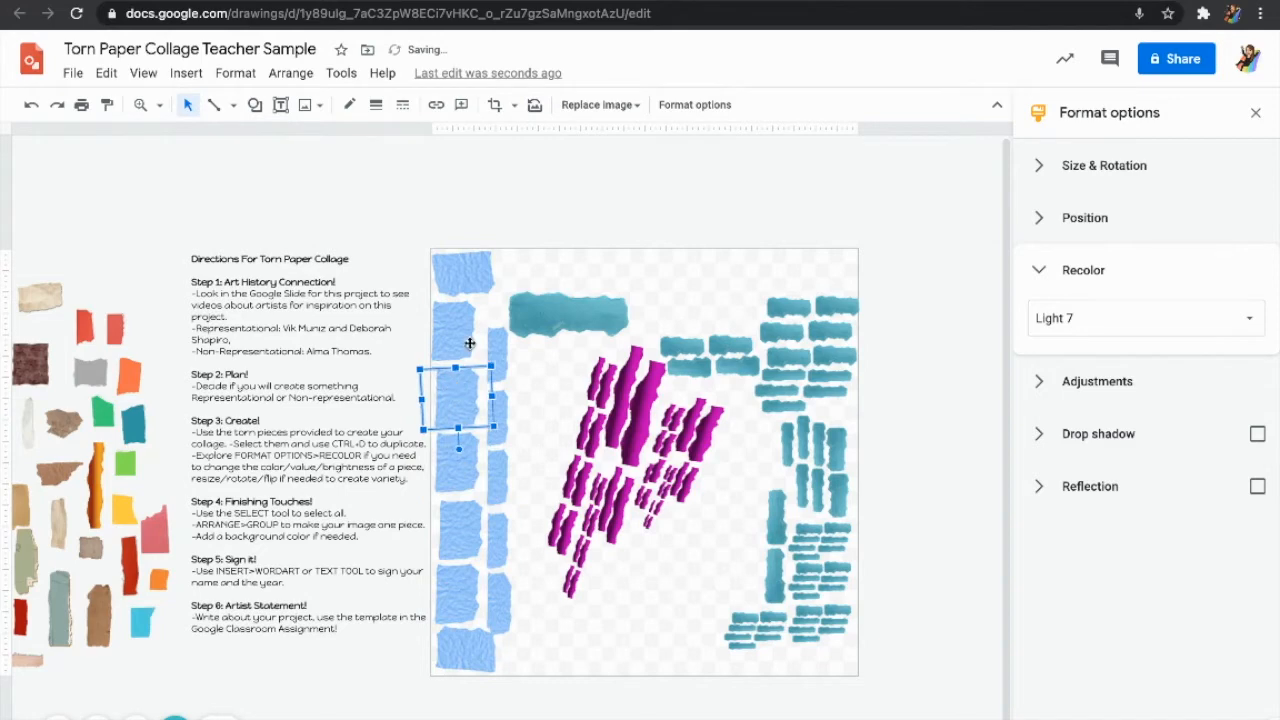
drag(470, 343, 470, 343)
drag(542, 234, 542, 234)
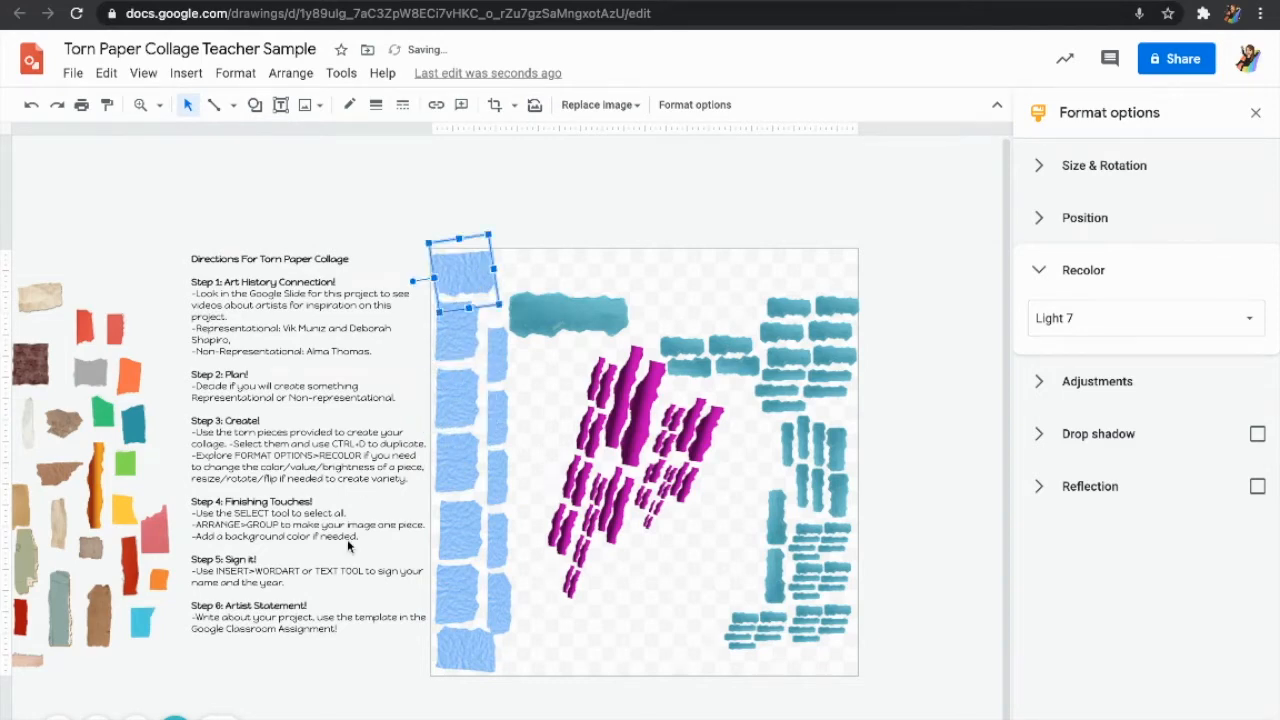
scroll(349, 545, left, 2)
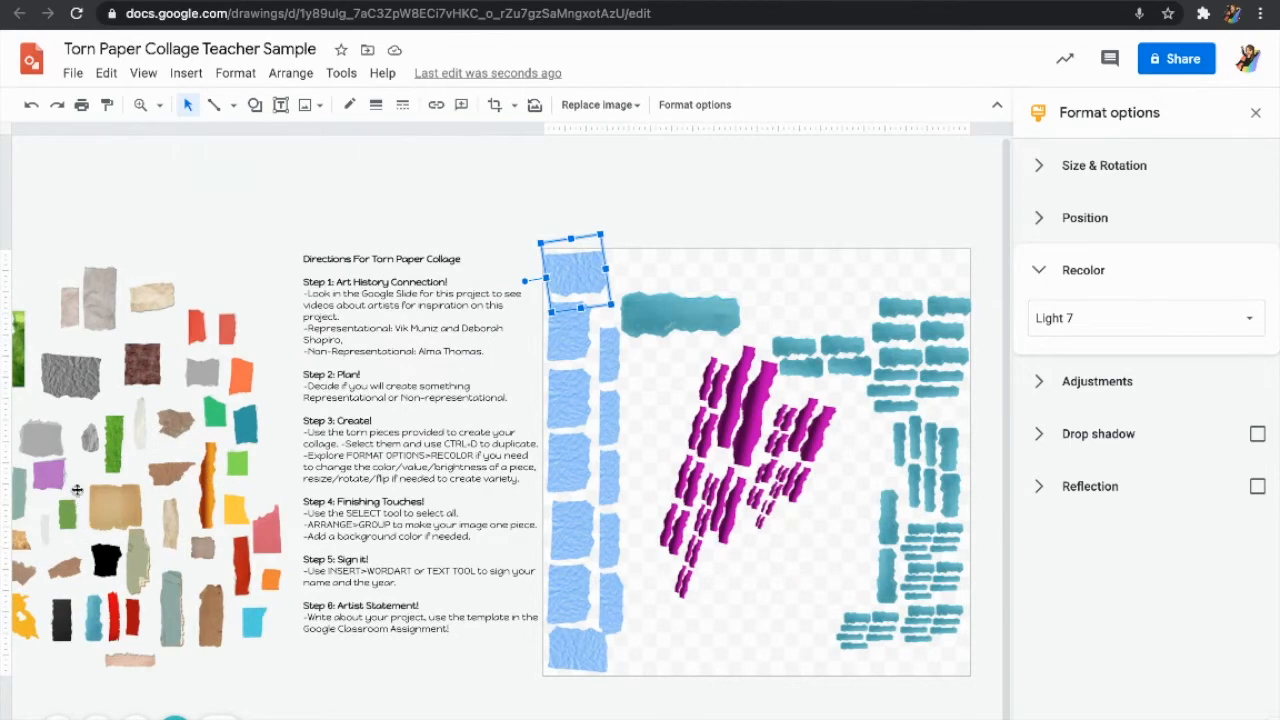
scroll(63, 470, left, 2)
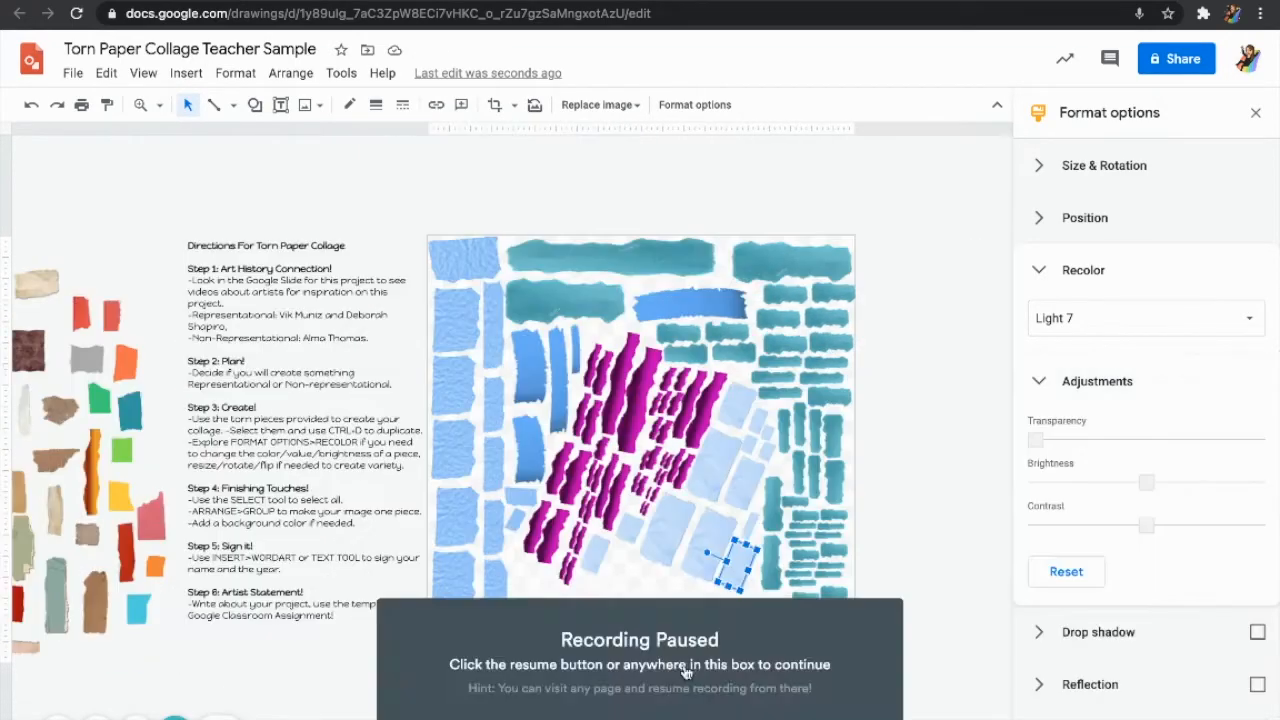
click(689, 672)
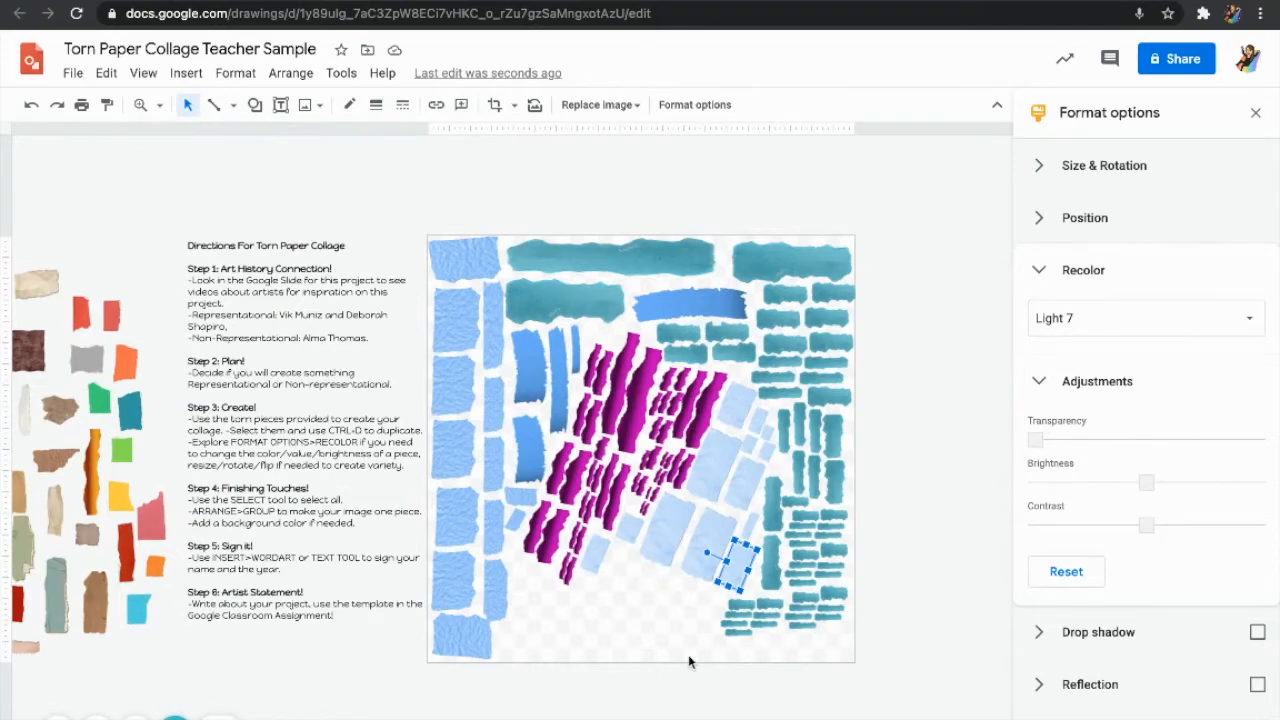
Duplicate the small teal strips near the canvas's bottom-right corner, move the copies beside the bottom-left light-blue piece, and stretch them wider and taller
click(851, 651)
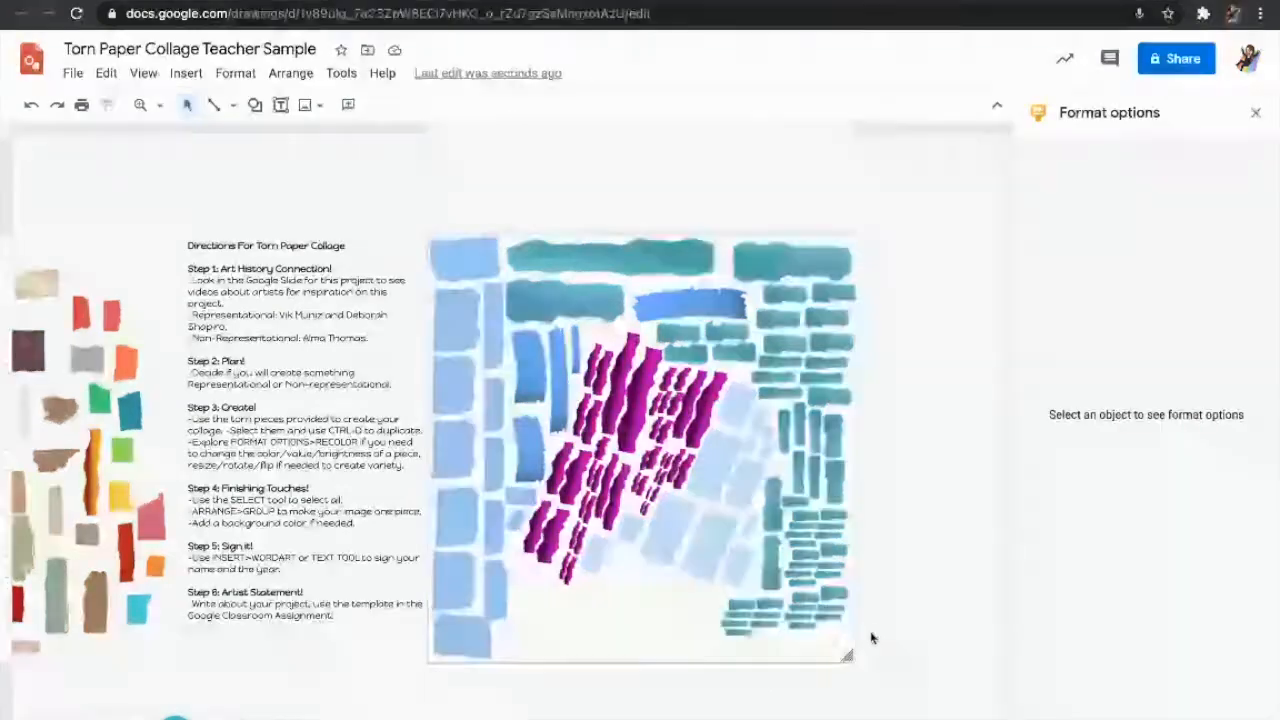
drag(873, 628, 714, 607)
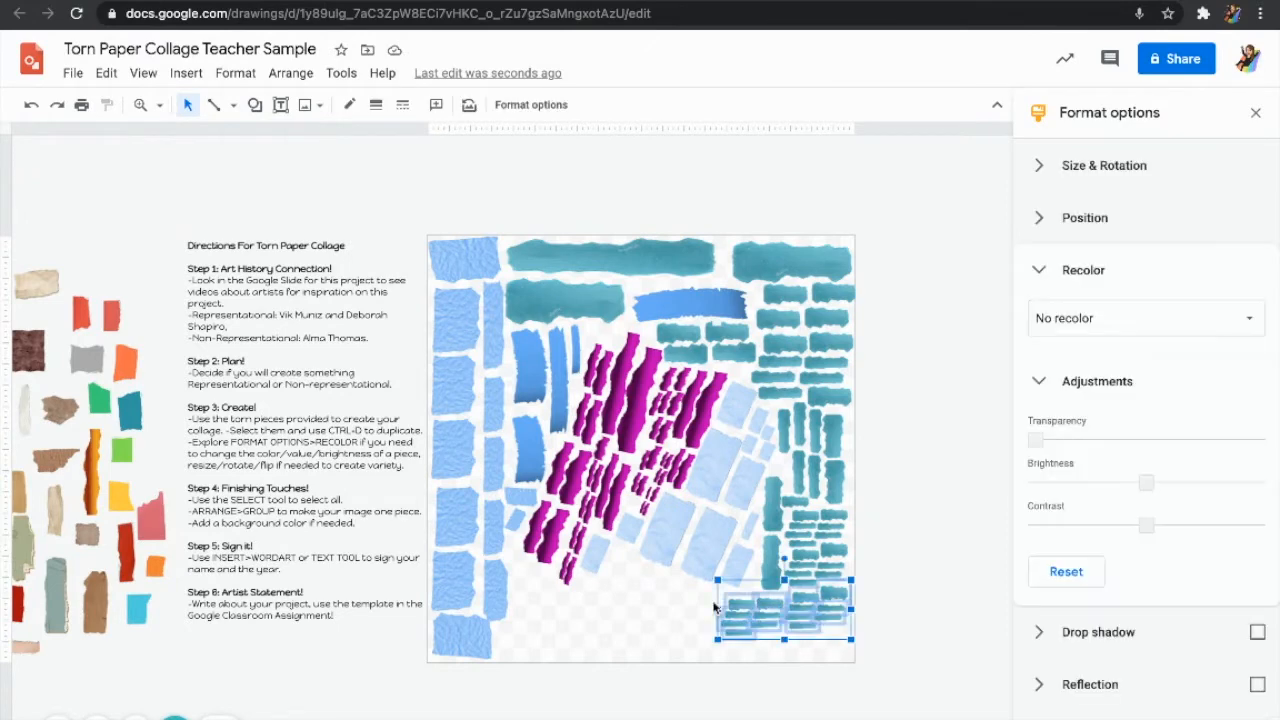
key(ctrl+d)
key(Left)
key(Left)
key(Left)
key(Left)
key(Left)
key(Left)
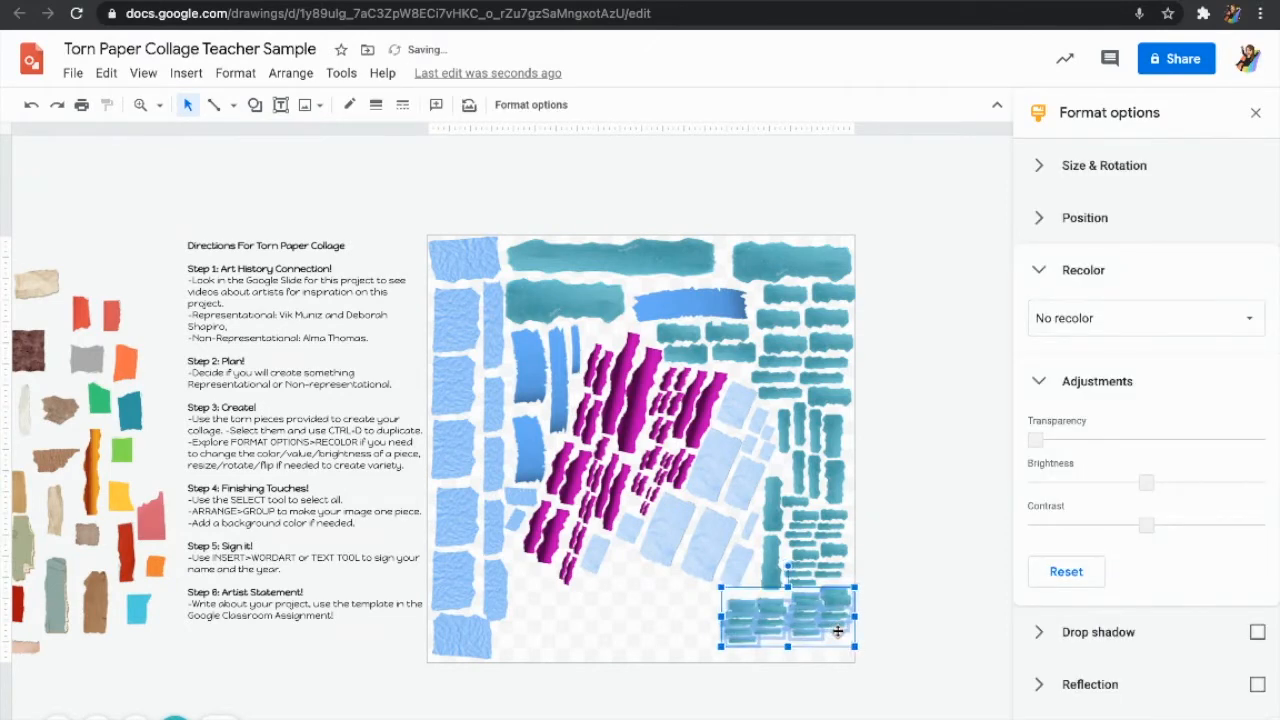
key(Left)
key(Left)
key(Left)
key(Left)
key(Left)
key(Left)
key(Left)
key(Left)
key(Left)
key(Left)
key(Left)
key(Left)
key(Left)
key(Left)
key(Left)
key(Left)
key(Left)
key(Left)
key(Left)
key(Left)
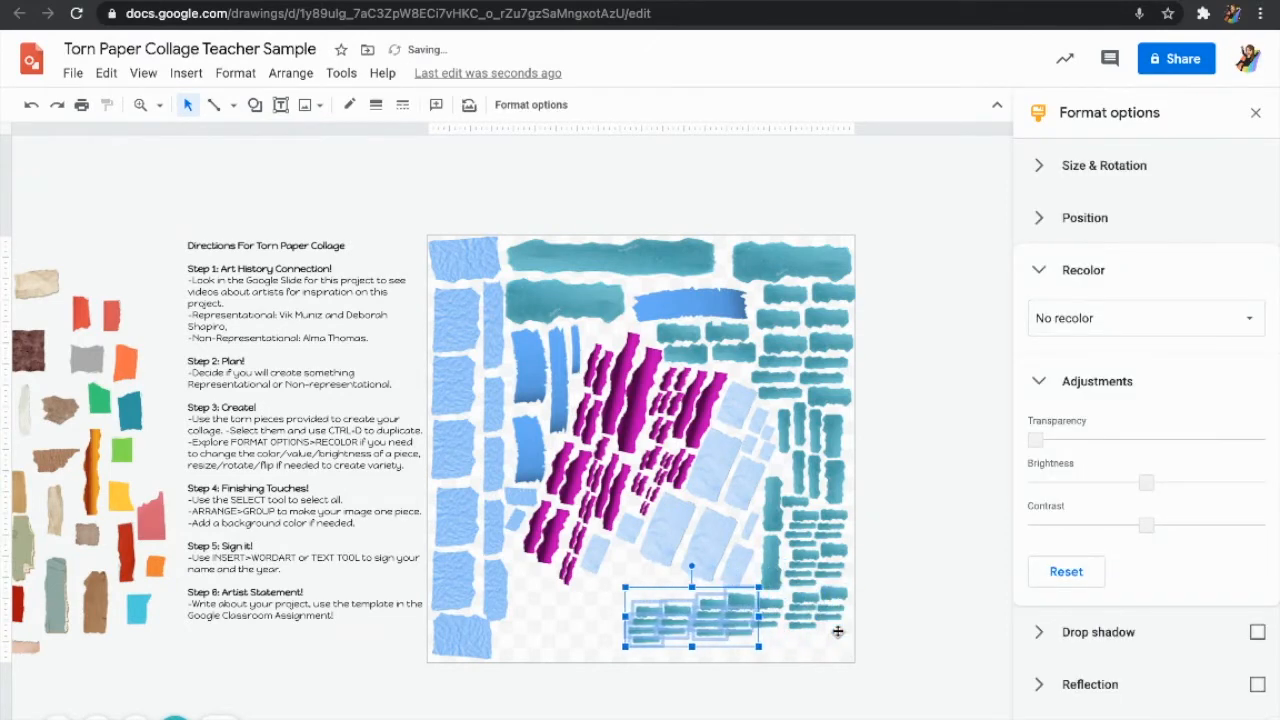
key(Left)
key(Left)
key(Left)
key(Left)
key(Left)
key(Left)
key(Left)
key(Left)
key(Left)
key(Left)
key(Left)
key(Left)
key(Left)
key(Left)
key(Left)
key(Left)
key(Left)
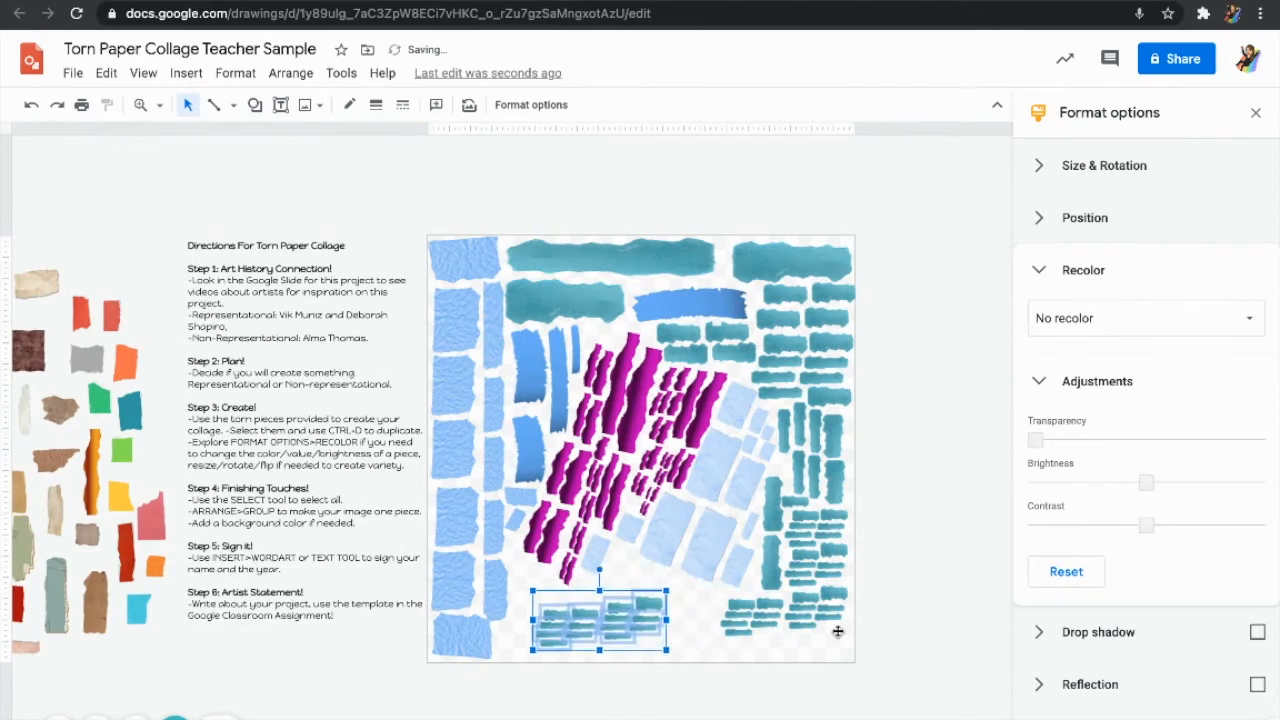
key(Left)
key(Left)
key(Left)
key(Left)
key(Left)
key(Left)
key(Left)
key(Left)
key(Down)
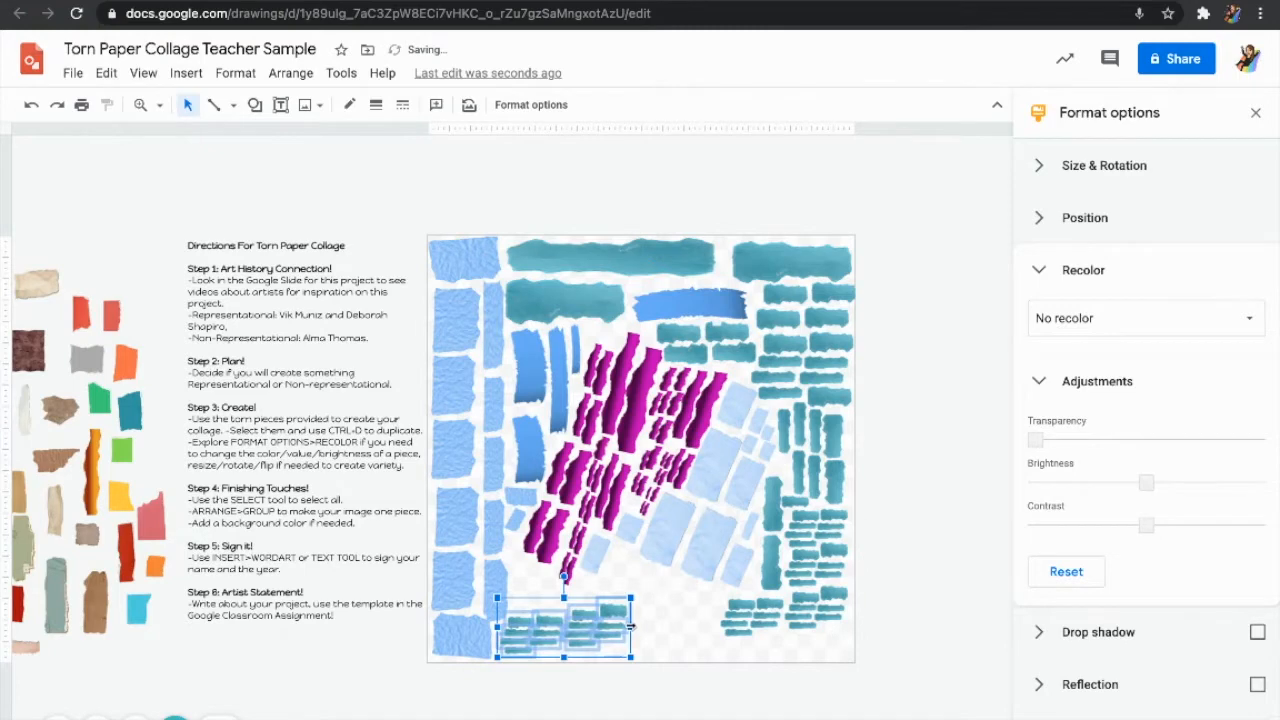
drag(630, 626, 714, 628)
drag(605, 580, 607, 579)
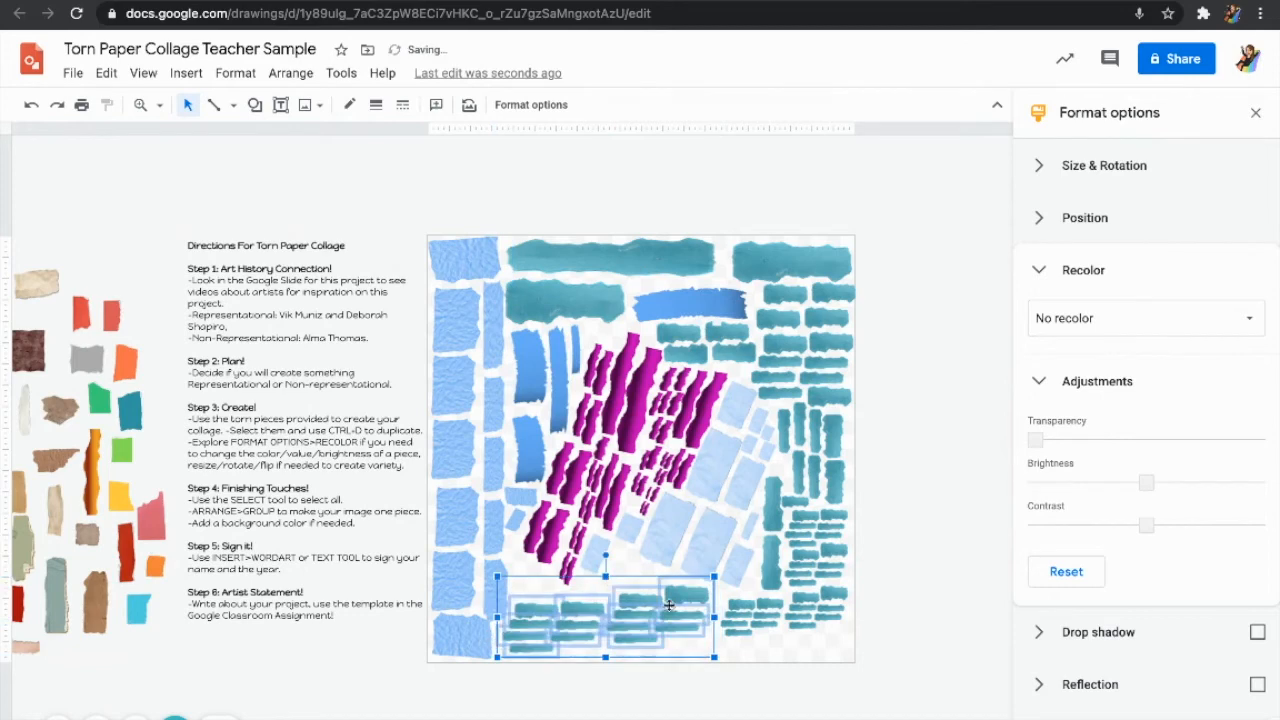
Duplicate the small teal strips near the bottom-right corner again and place the copies directly below them along the canvas's bottom edge
click(755, 677)
drag(852, 640, 761, 622)
key(Down)
key(Down)
key(Down)
key(Down)
key(Down)
key(Down)
key(Down)
key(Down)
key(Down)
key(Down)
key(Down)
key(Down)
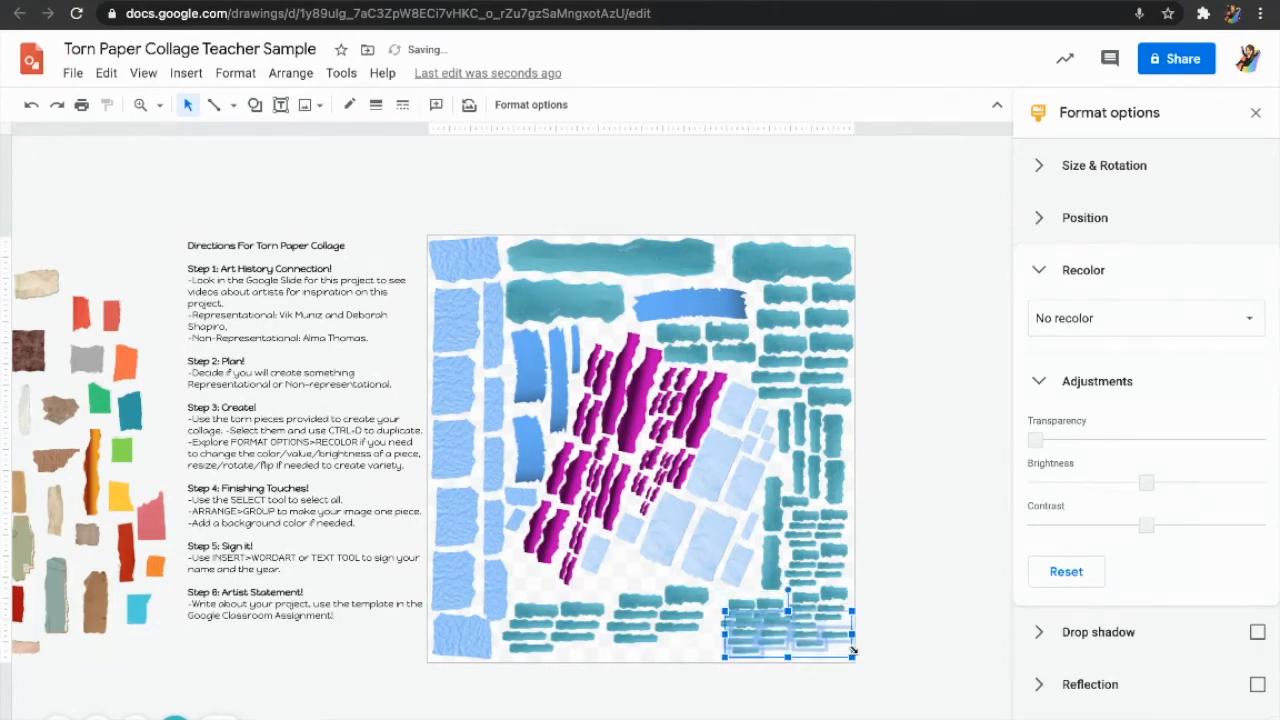
drag(792, 607, 786, 707)
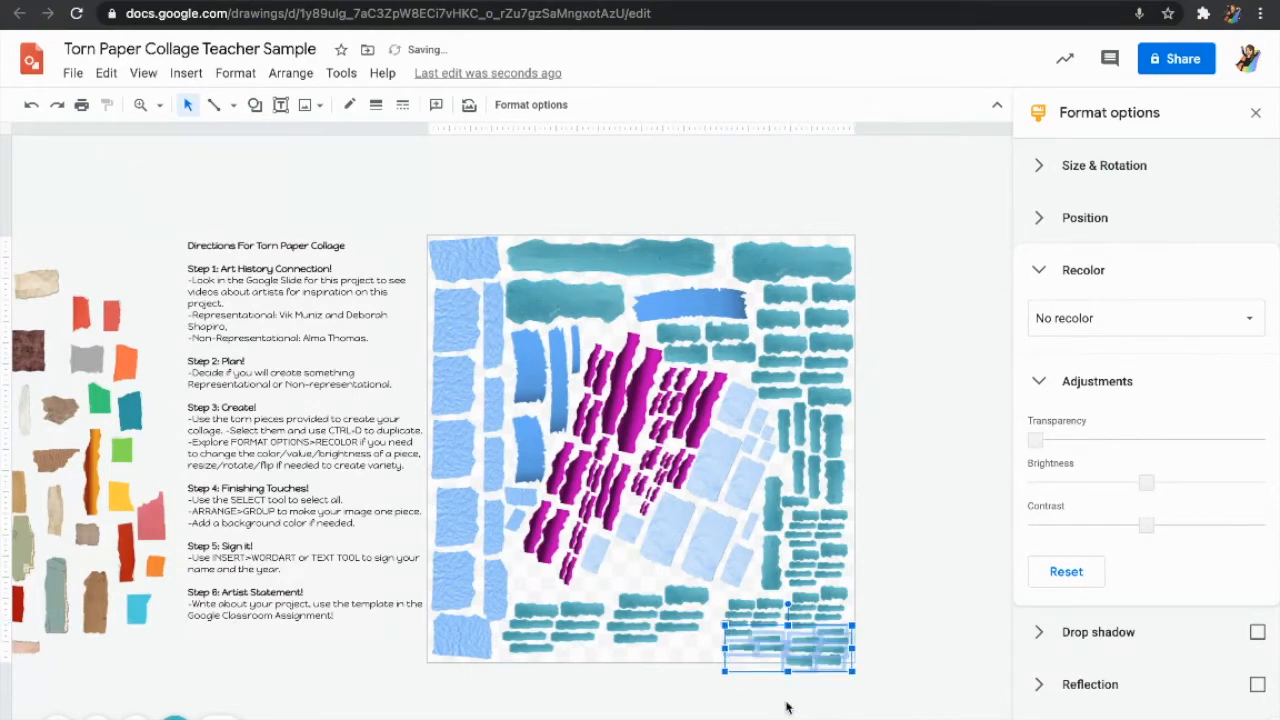
Stack the three teal strips overhanging the canvas's bottom edge in the gap between the second light-blue column and the lowest magenta pieces
click(928, 611)
drag(826, 660, 524, 600)
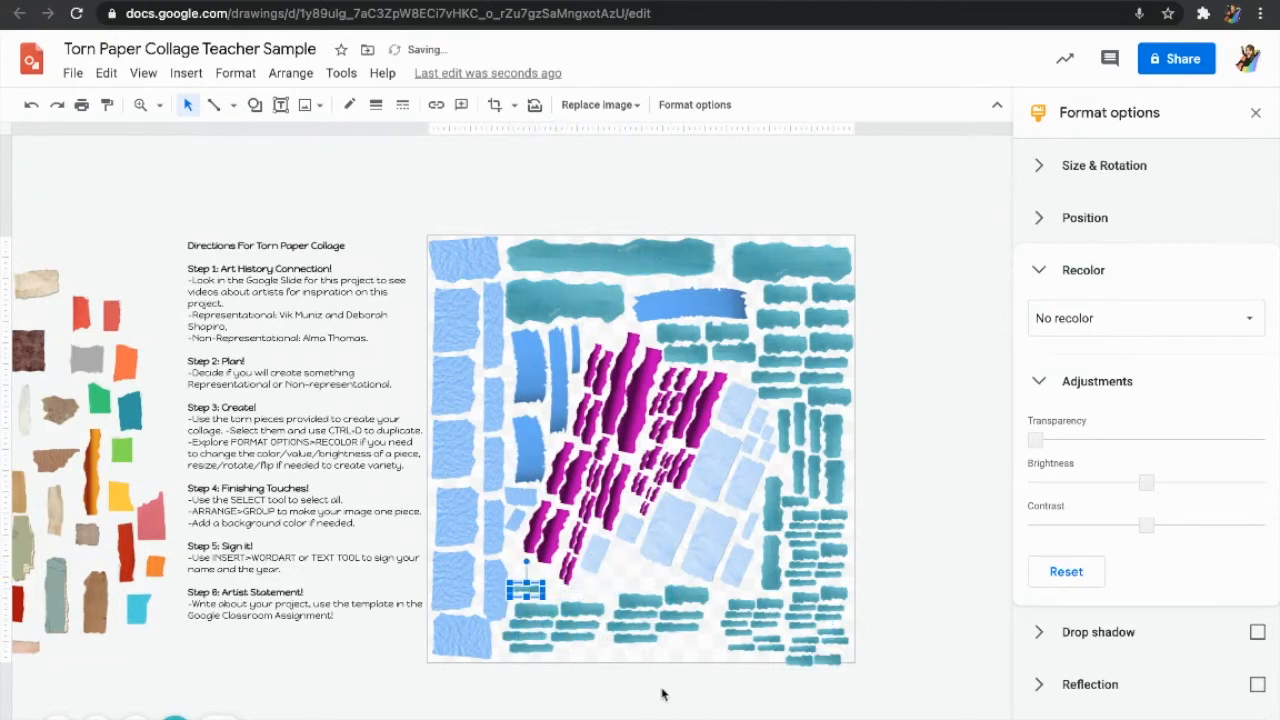
click(690, 668)
drag(830, 662, 528, 591)
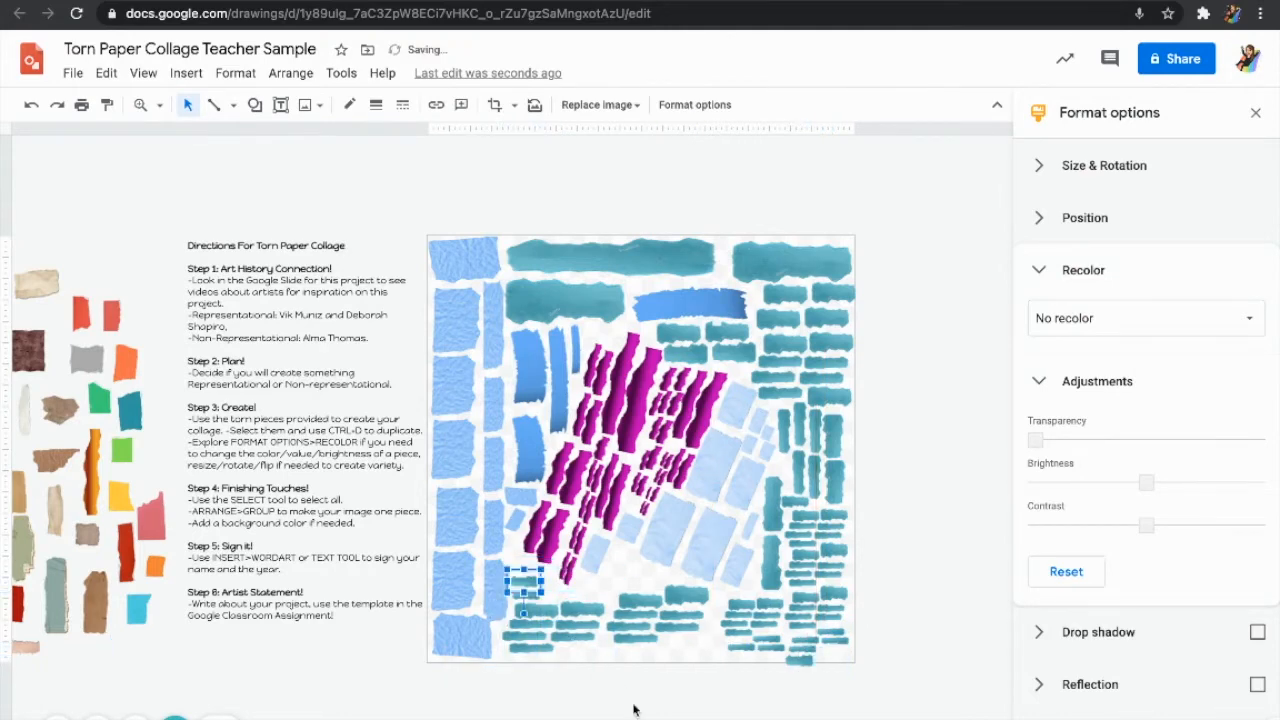
click(637, 711)
drag(814, 667, 520, 568)
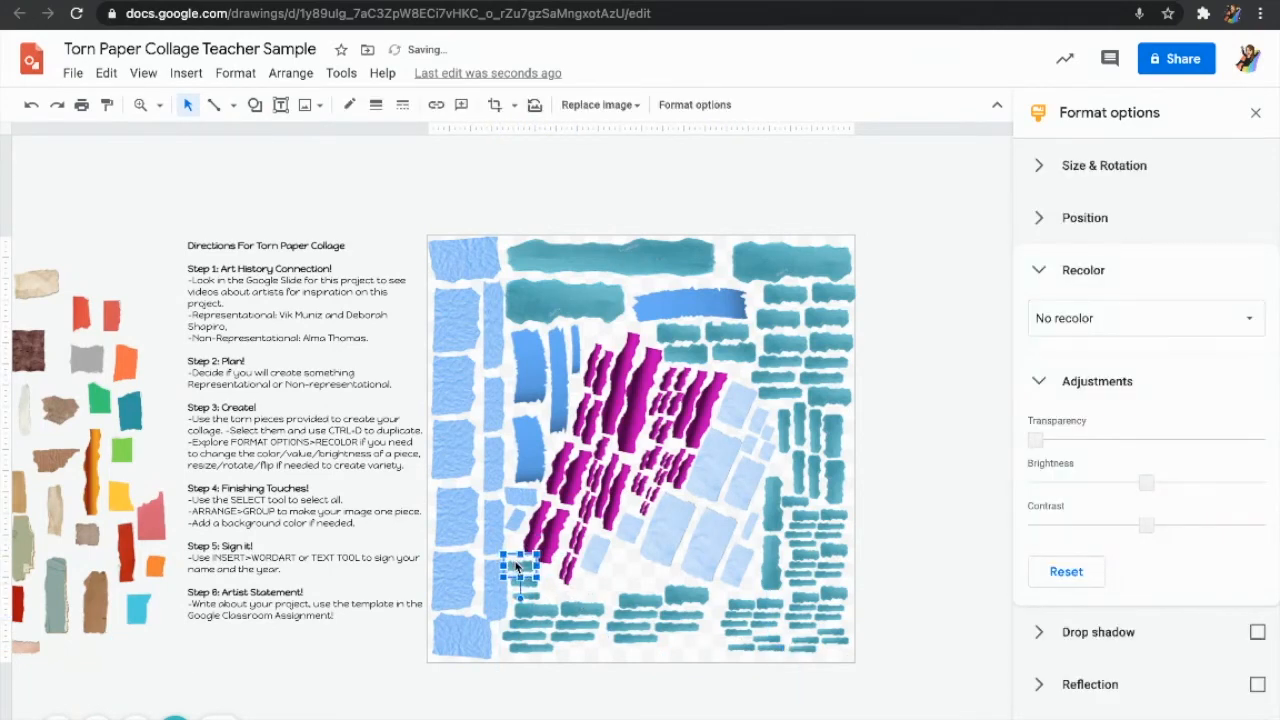
click(576, 594)
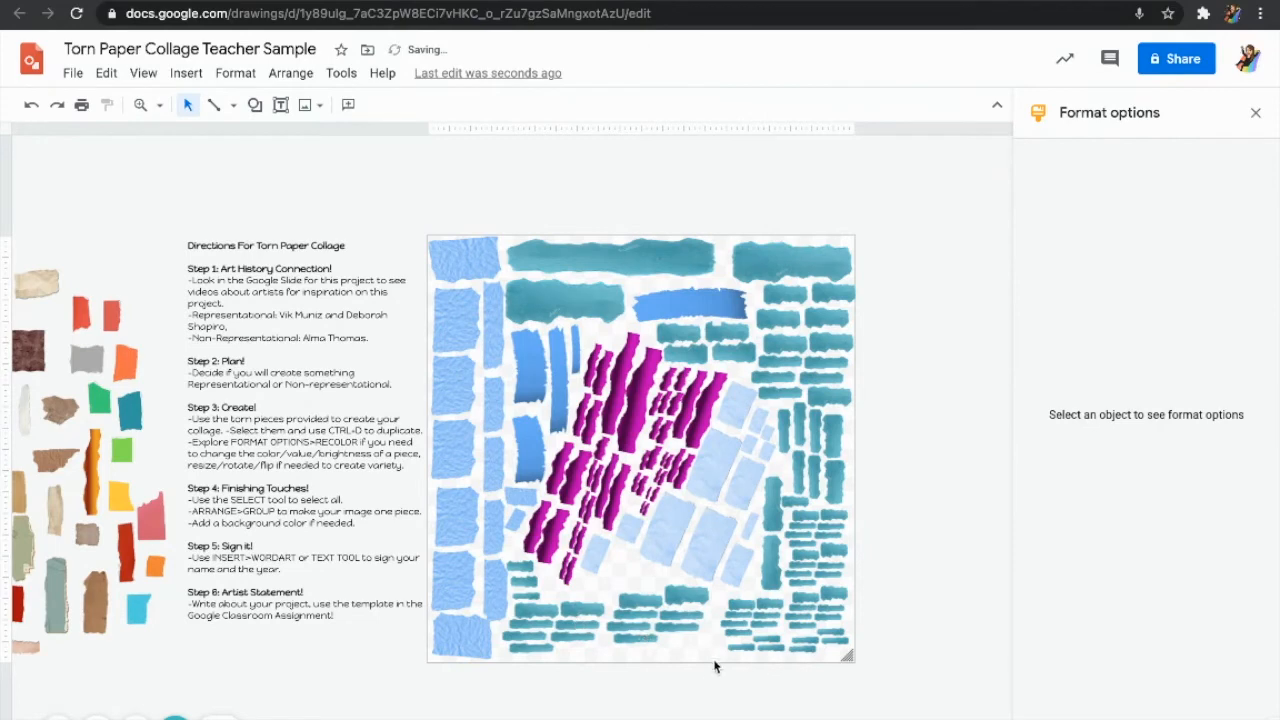
Duplicate the teal strips at the canvas's bottom centre and shift the copies down and slightly right into the gap at the bottom edge
click(628, 597)
key(ctrl+d)
key(Down)
key(Down)
key(Down)
key(Down)
key(Down)
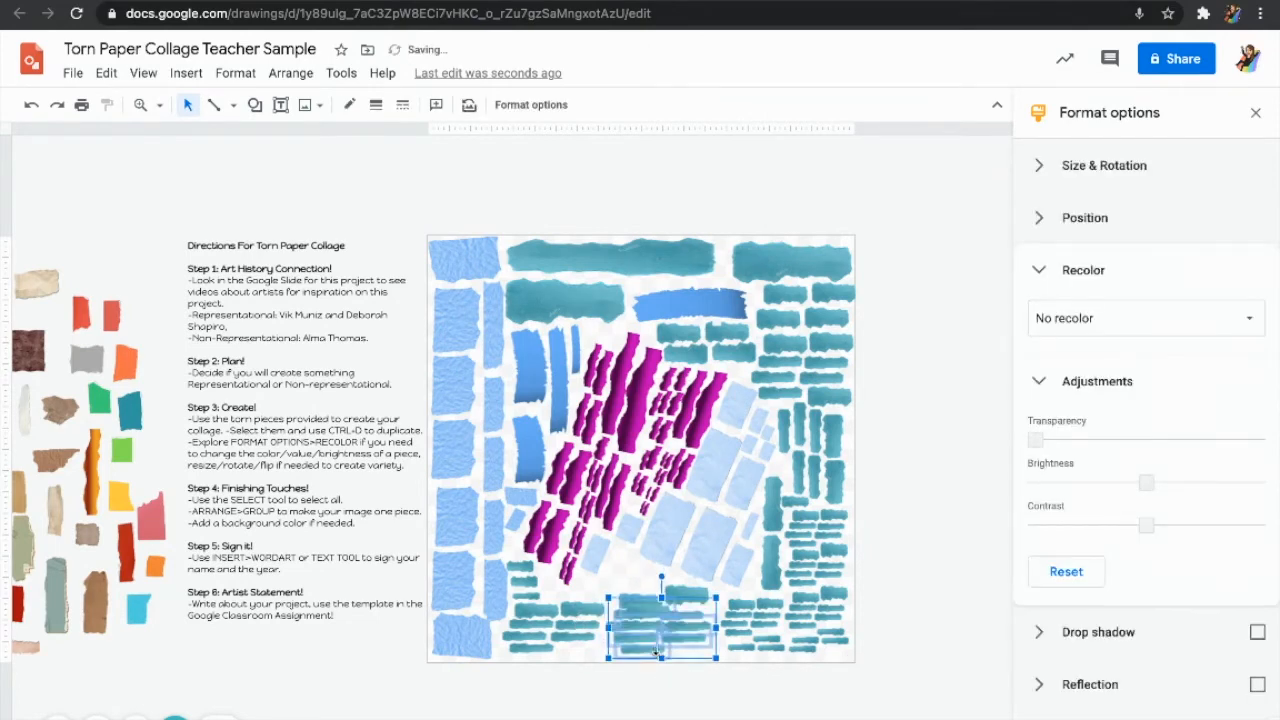
key(Down)
key(Down)
key(Right)
key(Right)
key(Right)
key(Right)
key(Right)
key(Right)
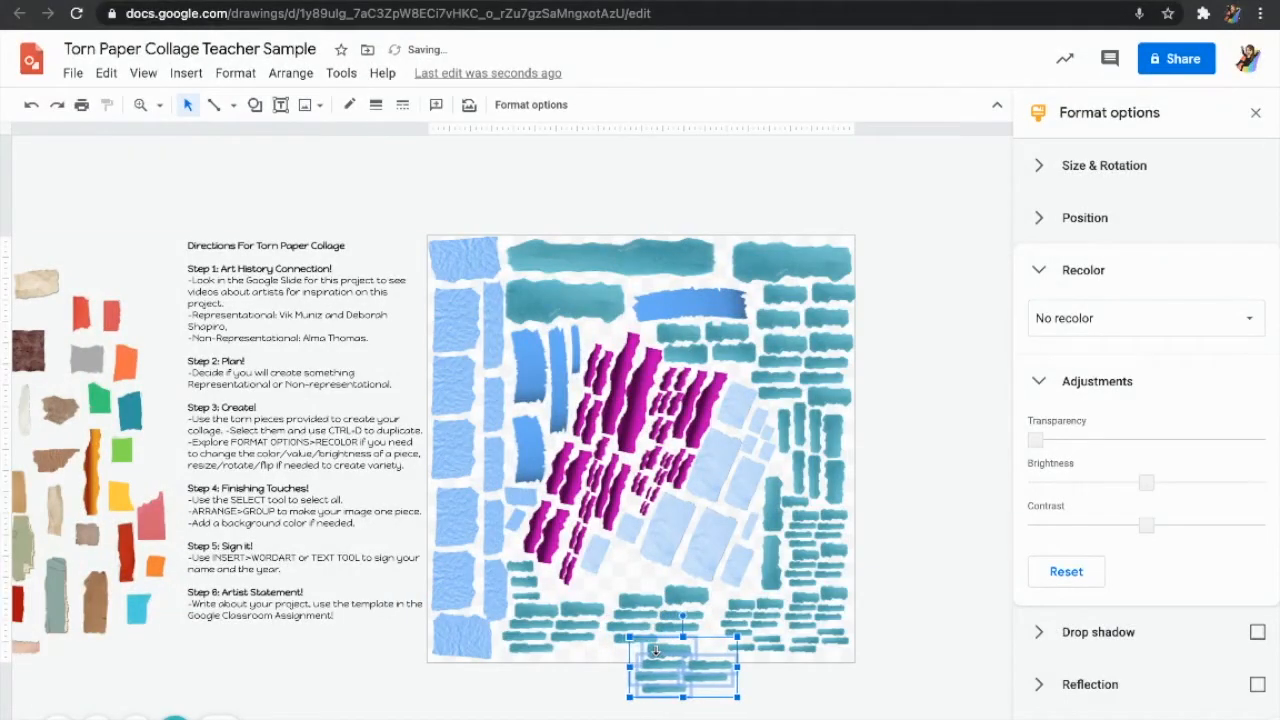
key(Up)
key(Up)
key(Left)
key(Down)
key(Up)
key(Down)
Delete the duplicated teal strips that lie outside the canvas below its bottom edge
click(822, 711)
drag(735, 718, 648, 675)
key(Delete)
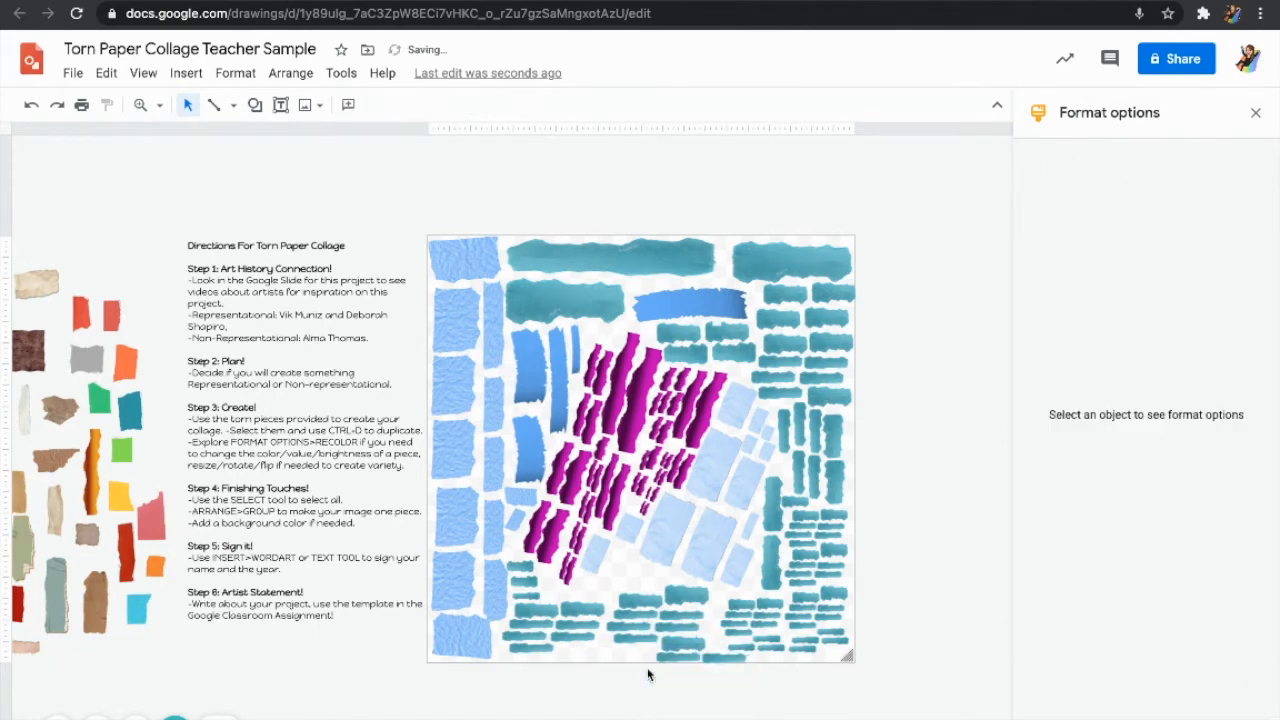
Nudge the thin teal strip at the bottom edge, right of centre, so it fits between its neighbours without overlapping
click(735, 660)
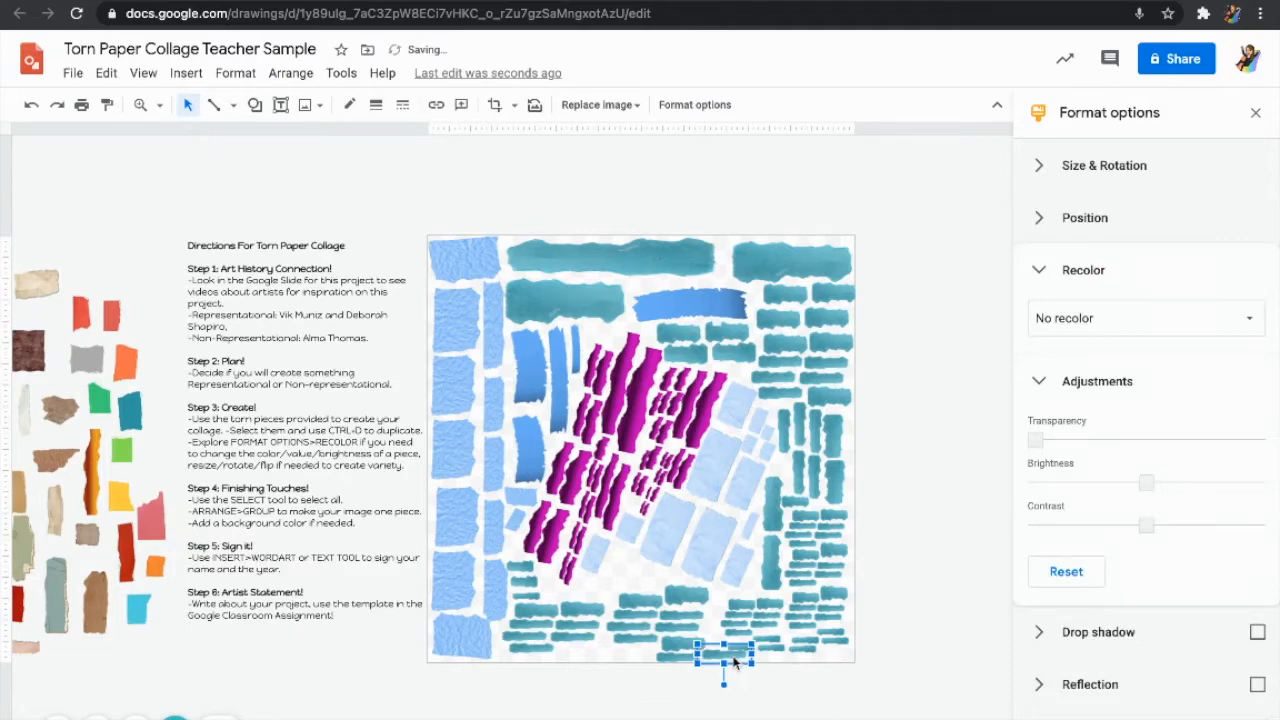
scroll(734, 657, up, 5)
click(710, 655)
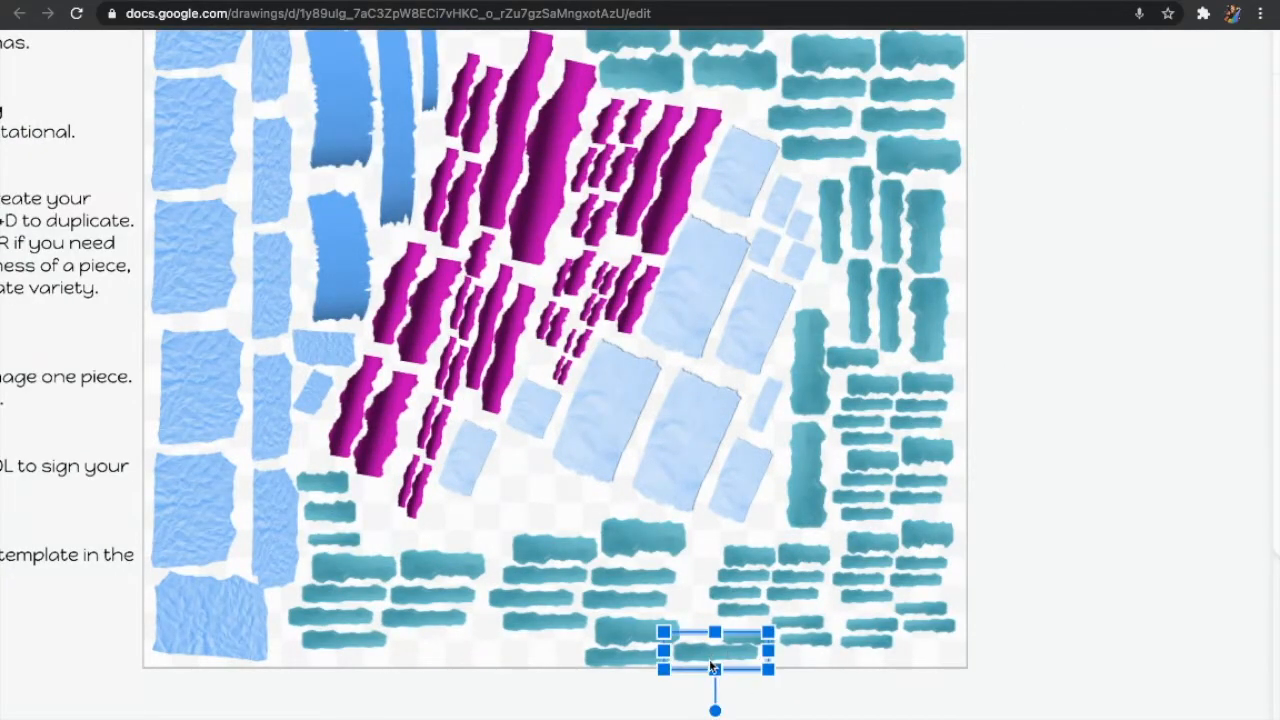
key(Down)
key(Right)
key(Up)
key(Left)
key(Up)
key(Down)
click(840, 686)
click(708, 662)
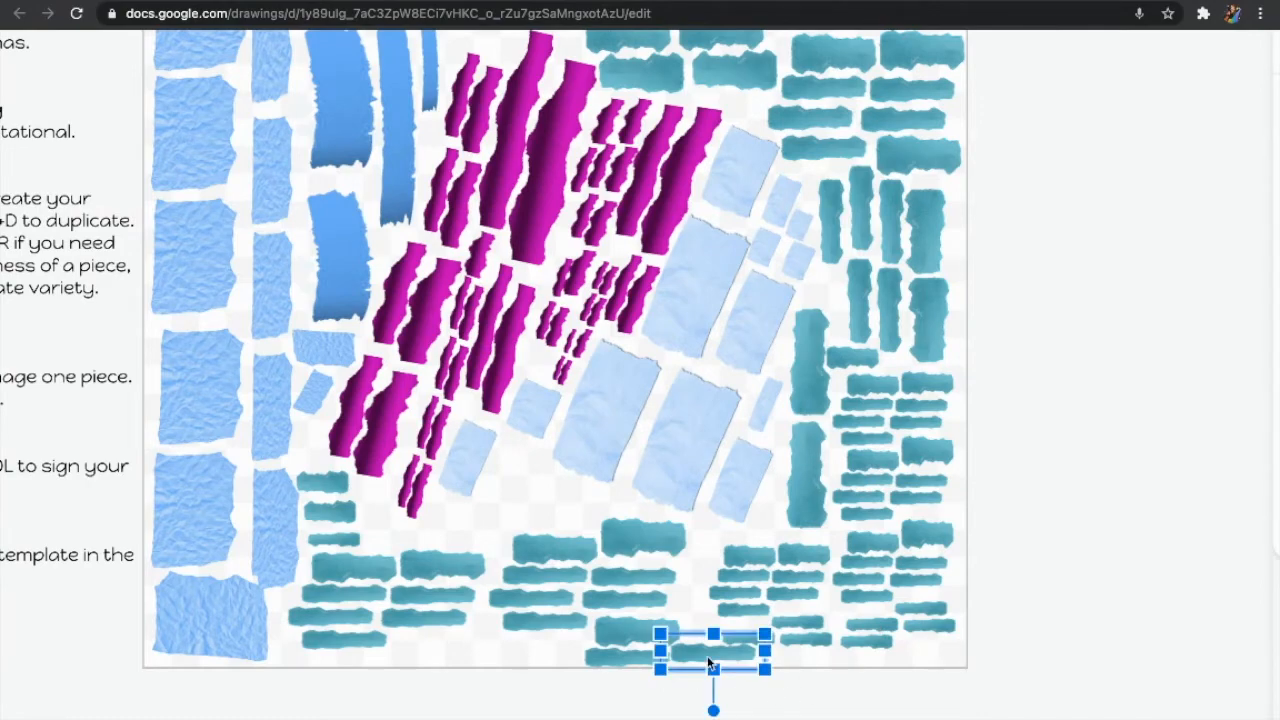
drag(708, 658, 709, 649)
key(Down)
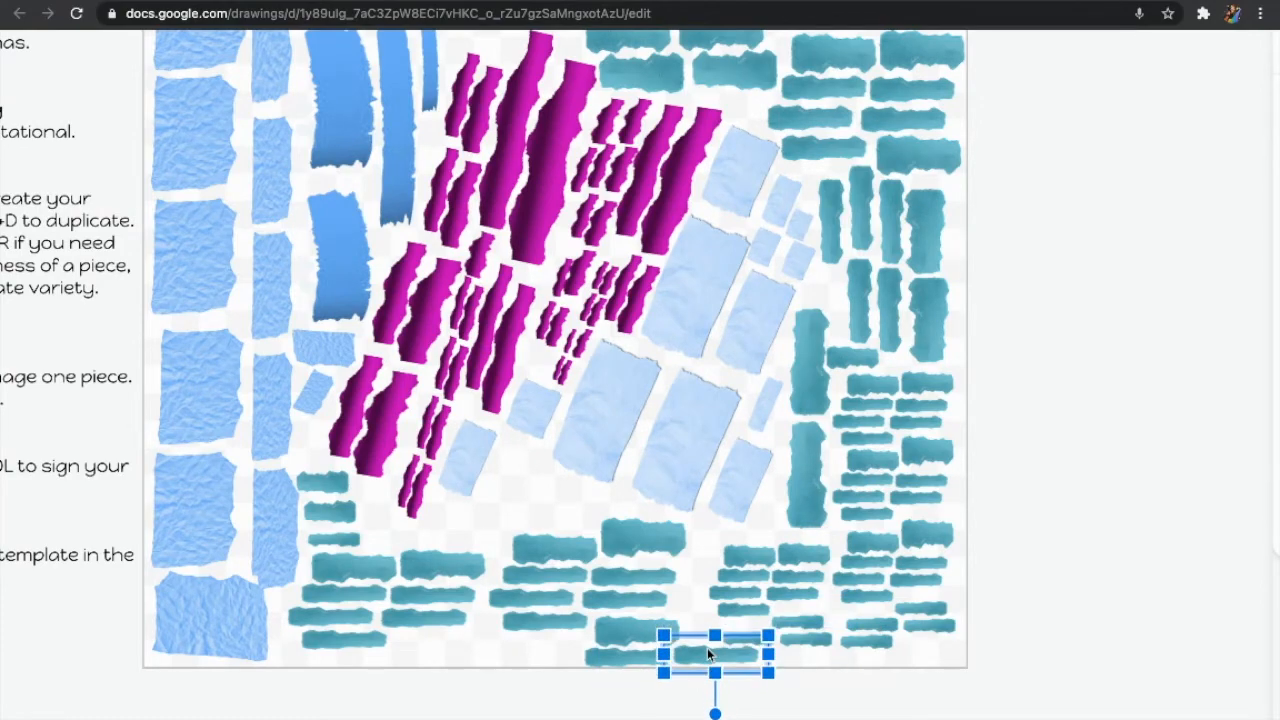
click(846, 704)
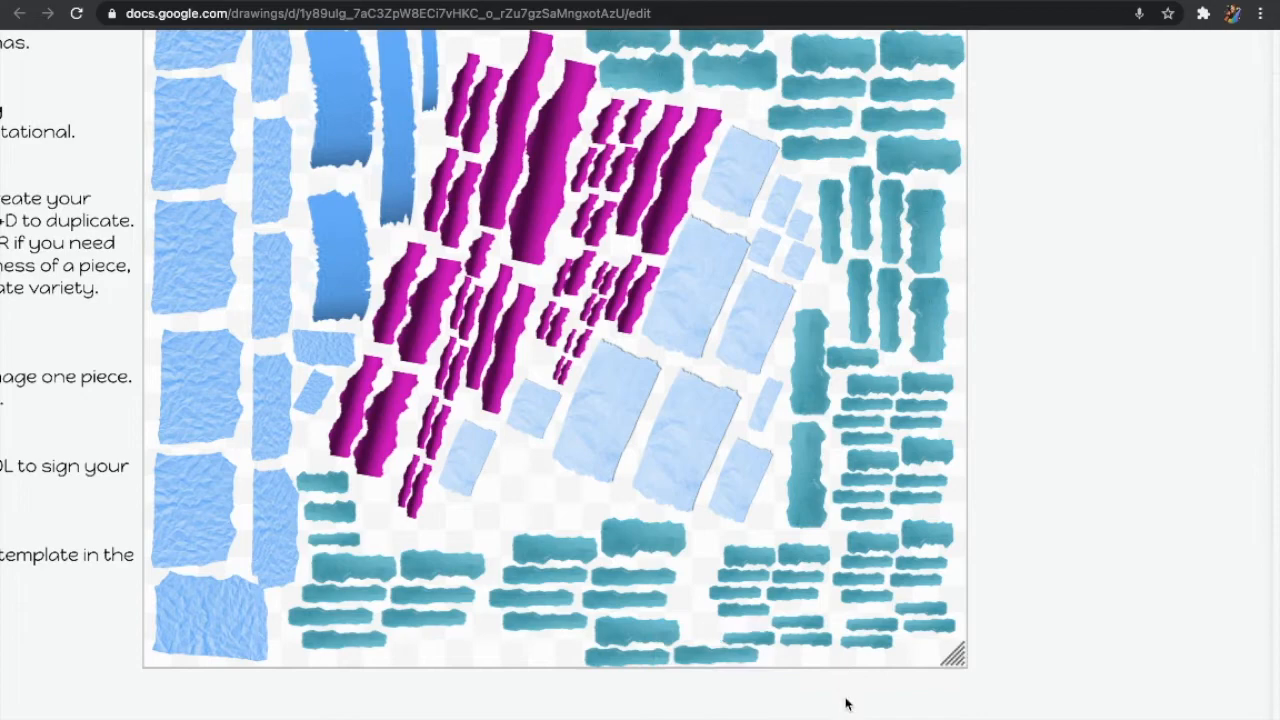
Duplicate the leftmost pale-blue piece, widen and shorten the copy to fit just to its lower right, and lengthen the original downward
click(473, 467)
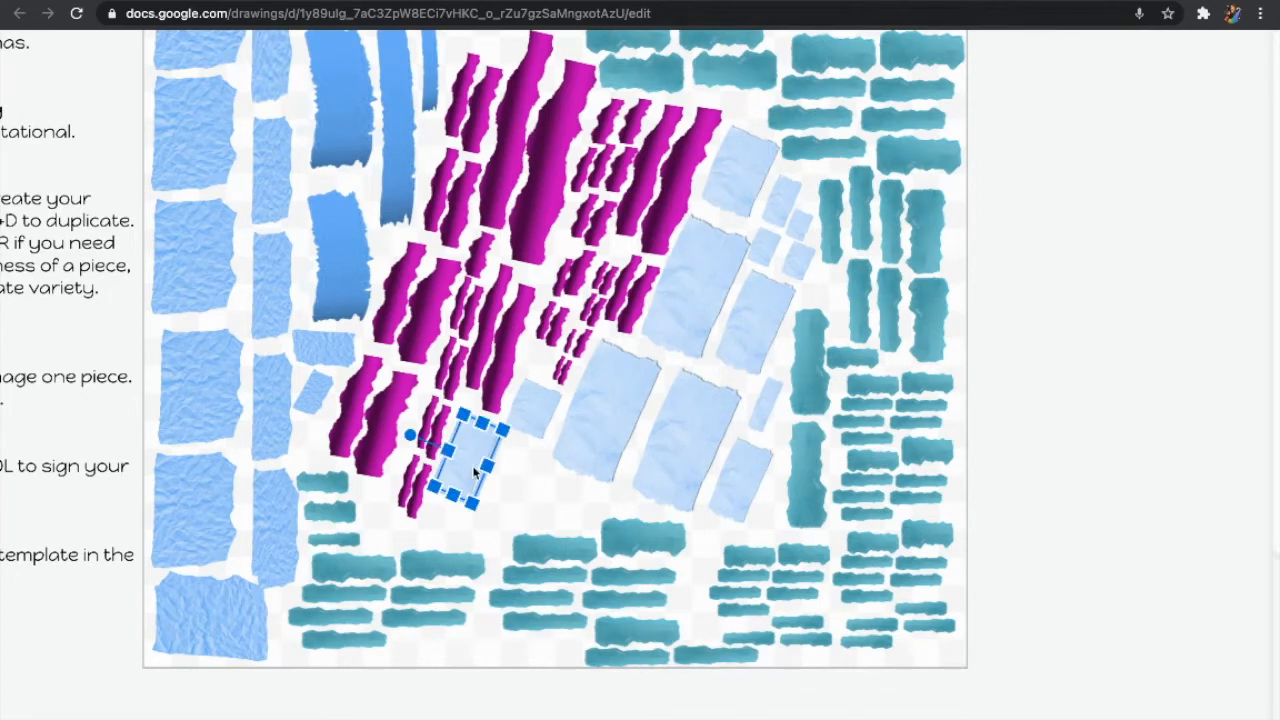
drag(505, 484, 549, 500)
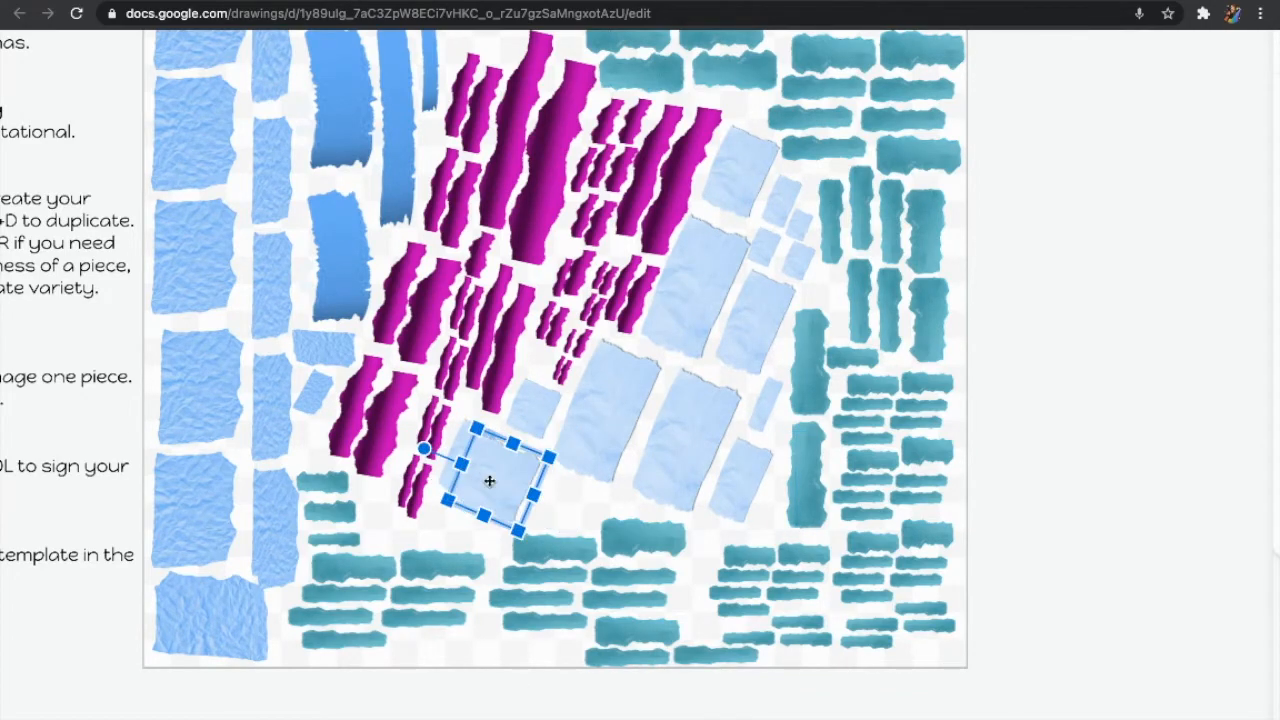
key(Right)
key(Right)
key(Down)
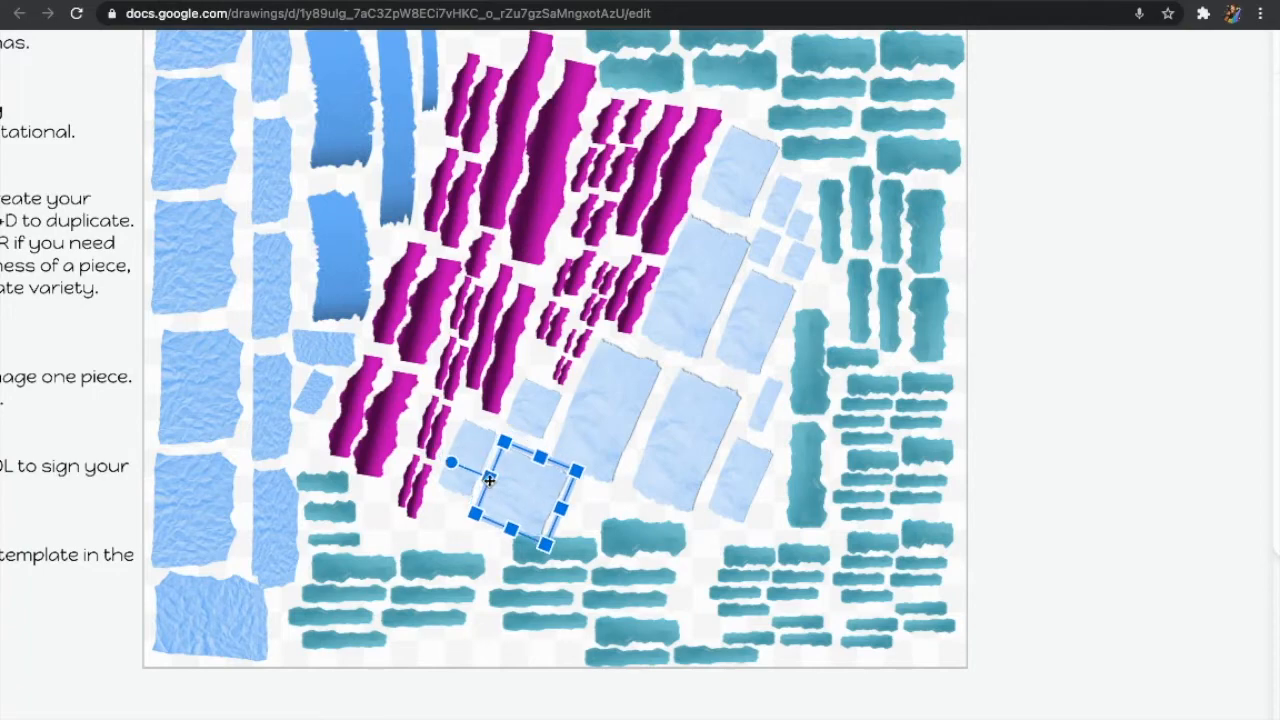
drag(541, 456, 538, 464)
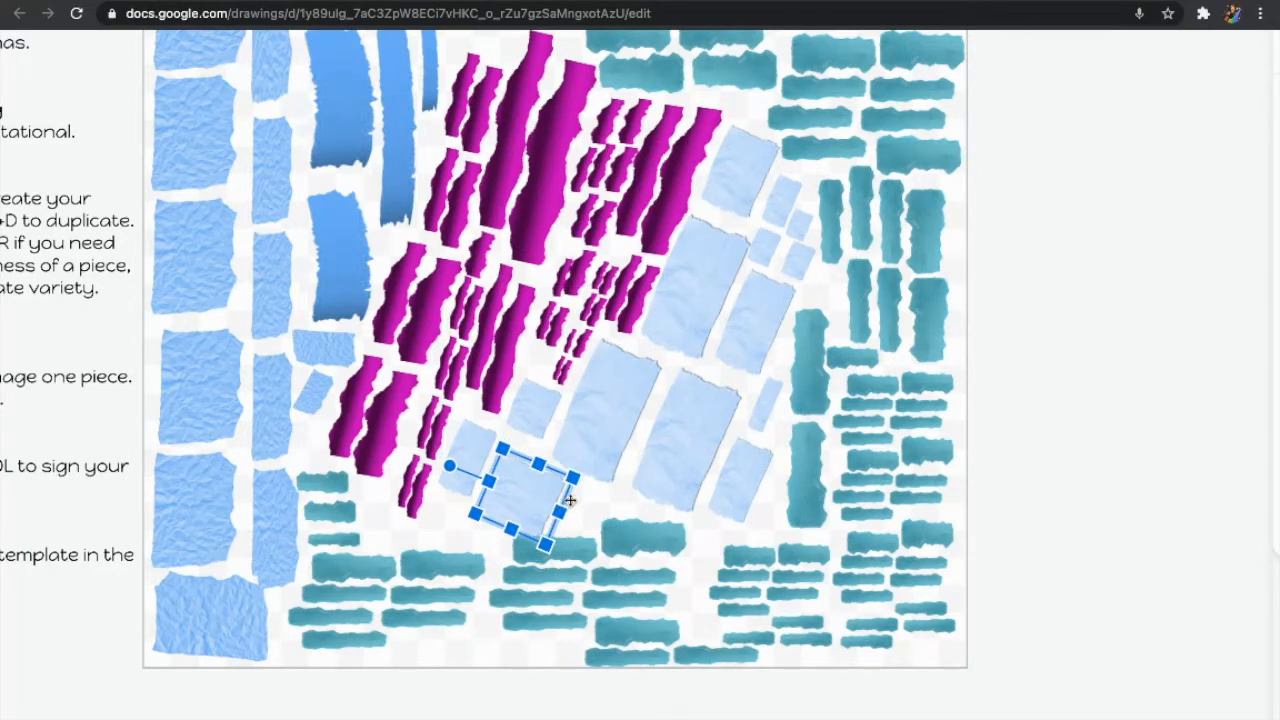
drag(543, 541, 543, 532)
click(575, 535)
click(459, 486)
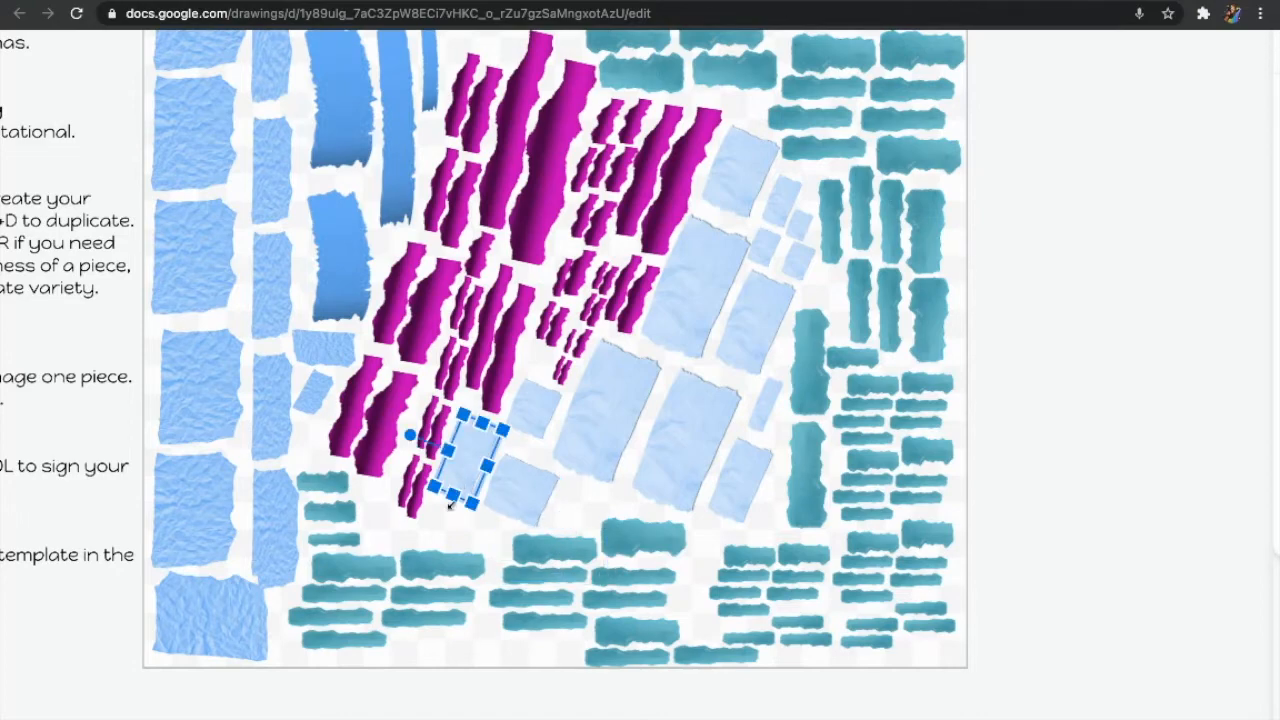
drag(452, 496, 435, 541)
Duplicate the lowest magenta strip, place the copy just to its left and lengthen it downward toward the teal strips
click(392, 528)
click(404, 495)
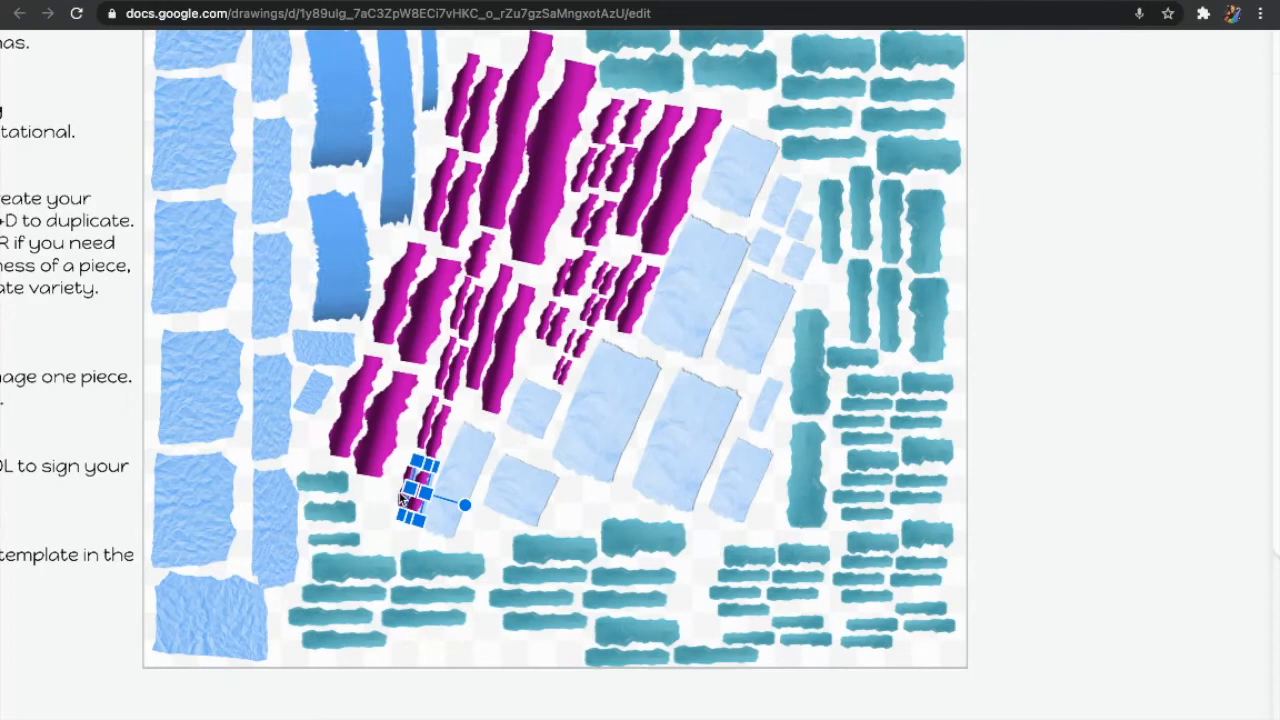
drag(385, 511, 382, 506)
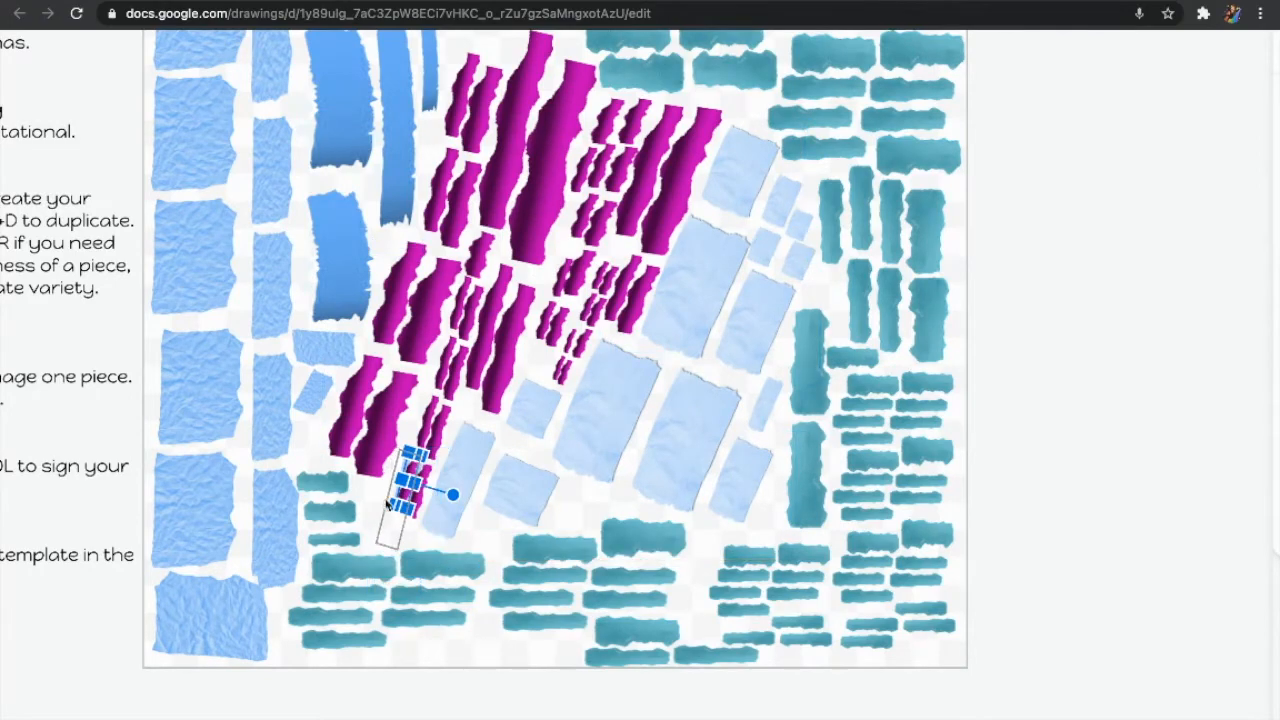
click(436, 530)
Duplicate the lowest squarish pale-blue piece, shrink the copy and fit it into the small gap to its lower left
click(541, 527)
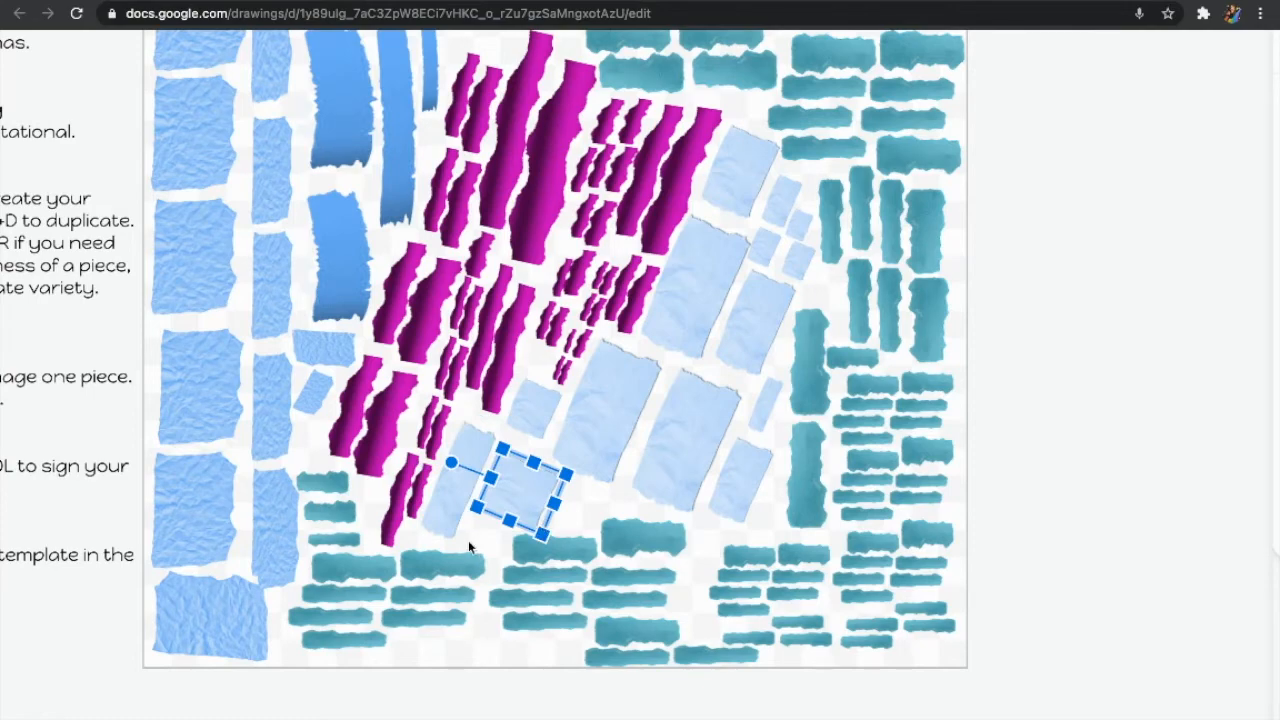
mouse_move(511, 489)
mouse_down()
mouse_move(527, 506)
mouse_move(517, 503)
mouse_up()
key(Down)
key(Left)
key(Left)
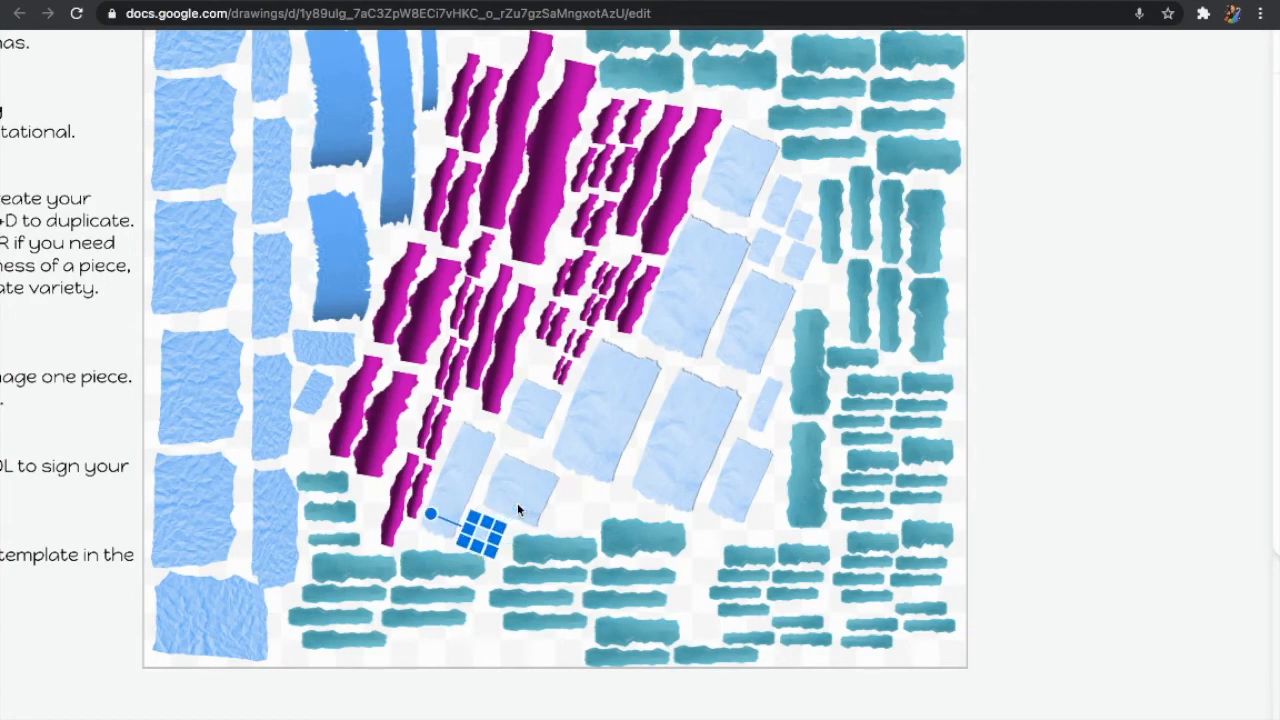
click(586, 500)
Duplicate the small pale-blue square below the magenta strips, shrink the copy and move it down into the gap above the bottom teal strips
click(520, 407)
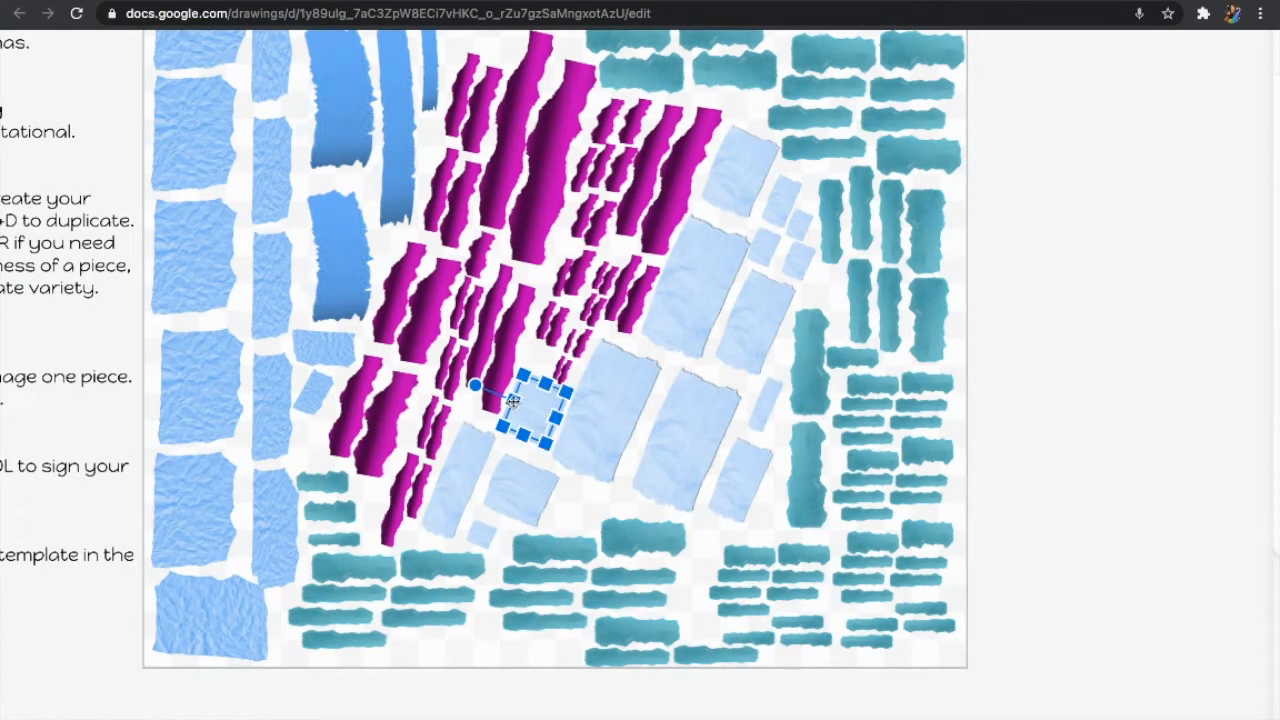
drag(520, 407, 545, 427)
key(Down)
key(Down)
key(Down)
key(Down)
key(Down)
key(Down)
key(Down)
key(Down)
key(Right)
key(Right)
key(Right)
click(706, 538)
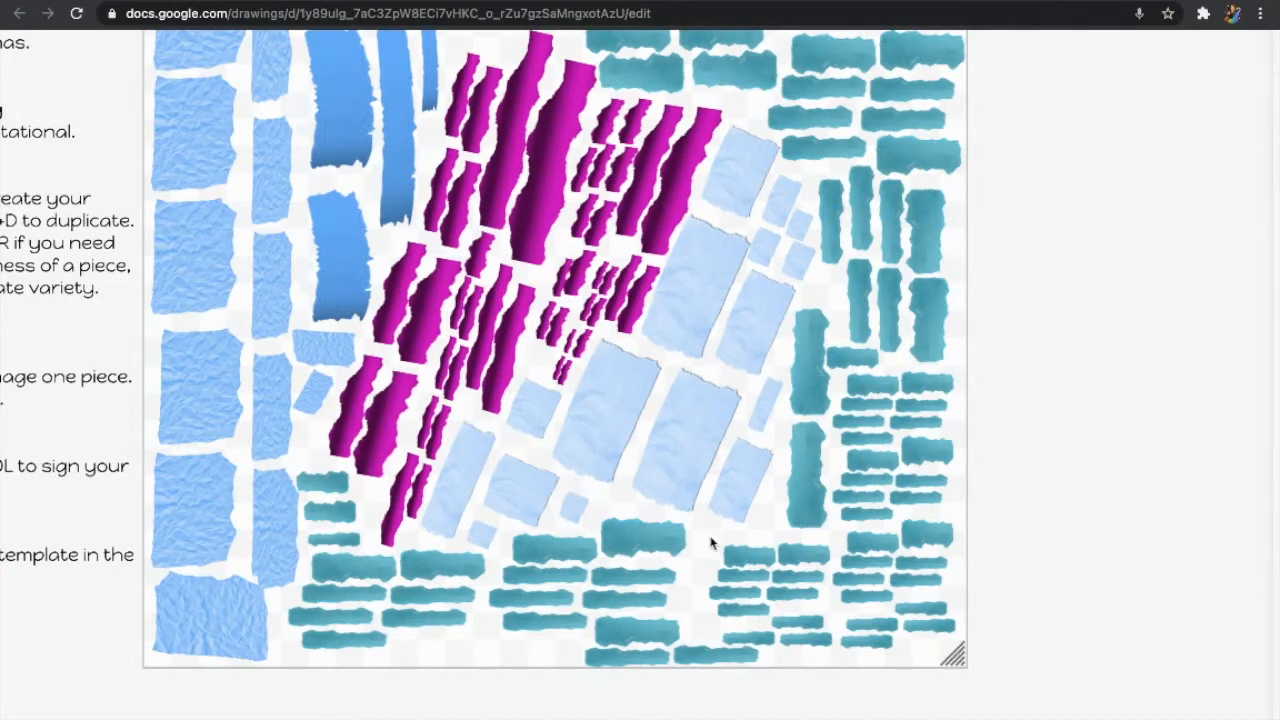
Shift the cluster of four thin teal strips right of the bottom centre leftward, and stretch the bottom-row teal strips slightly downward
drag(729, 608, 737, 617)
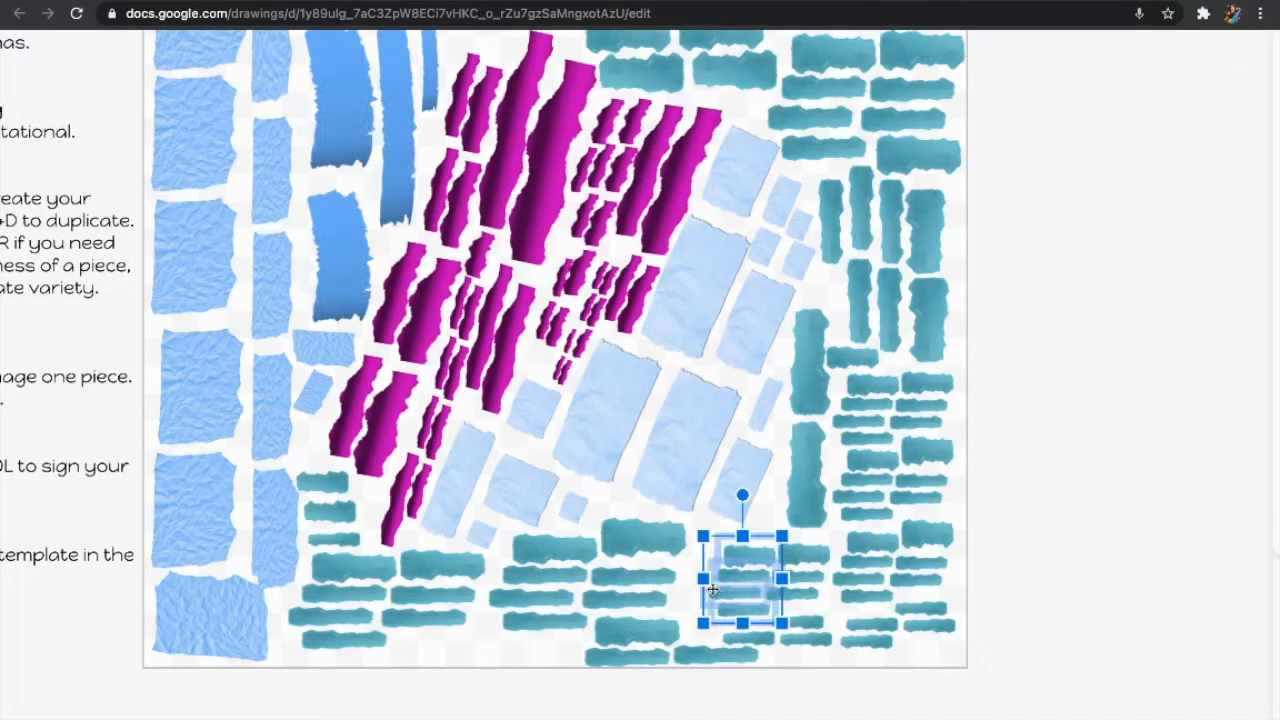
drag(703, 578, 679, 578)
click(508, 655)
drag(566, 651, 334, 623)
drag(438, 674, 438, 680)
click(471, 711)
Delete the lowest teal strip beside the crumpled blue piece in the canvas's bottom-left area
click(375, 652)
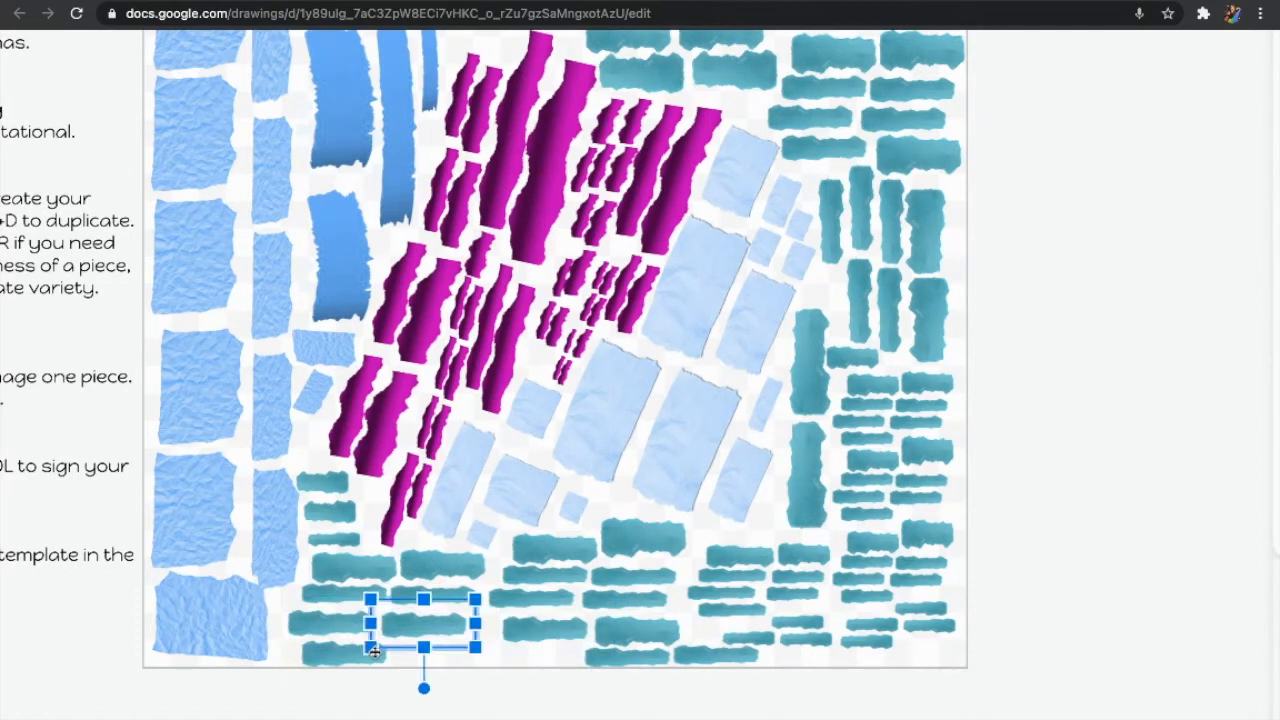
click(337, 656)
key(Delete)
Close up the spacing of the three bottom-row teal strips and stretch them taller toward the canvas's bottom edge
click(423, 625)
click(540, 676)
drag(549, 640, 328, 633)
click(517, 714)
click(565, 680)
click(565, 695)
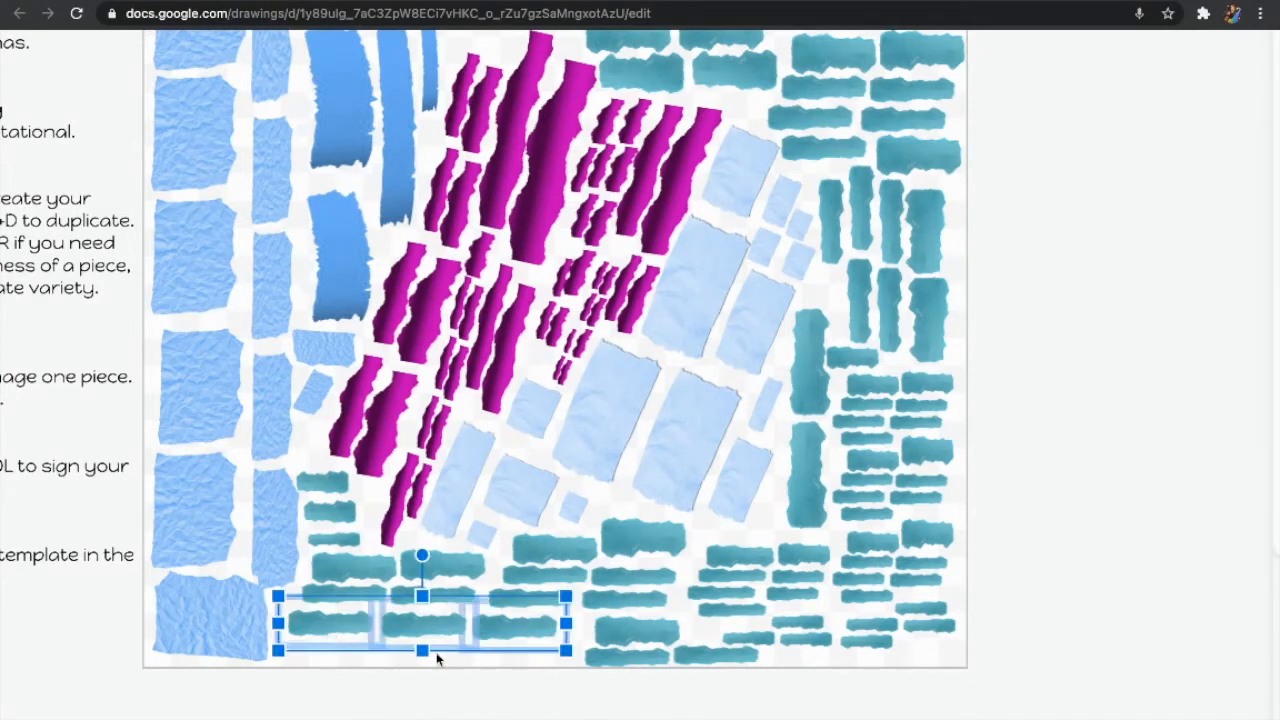
drag(423, 667, 424, 684)
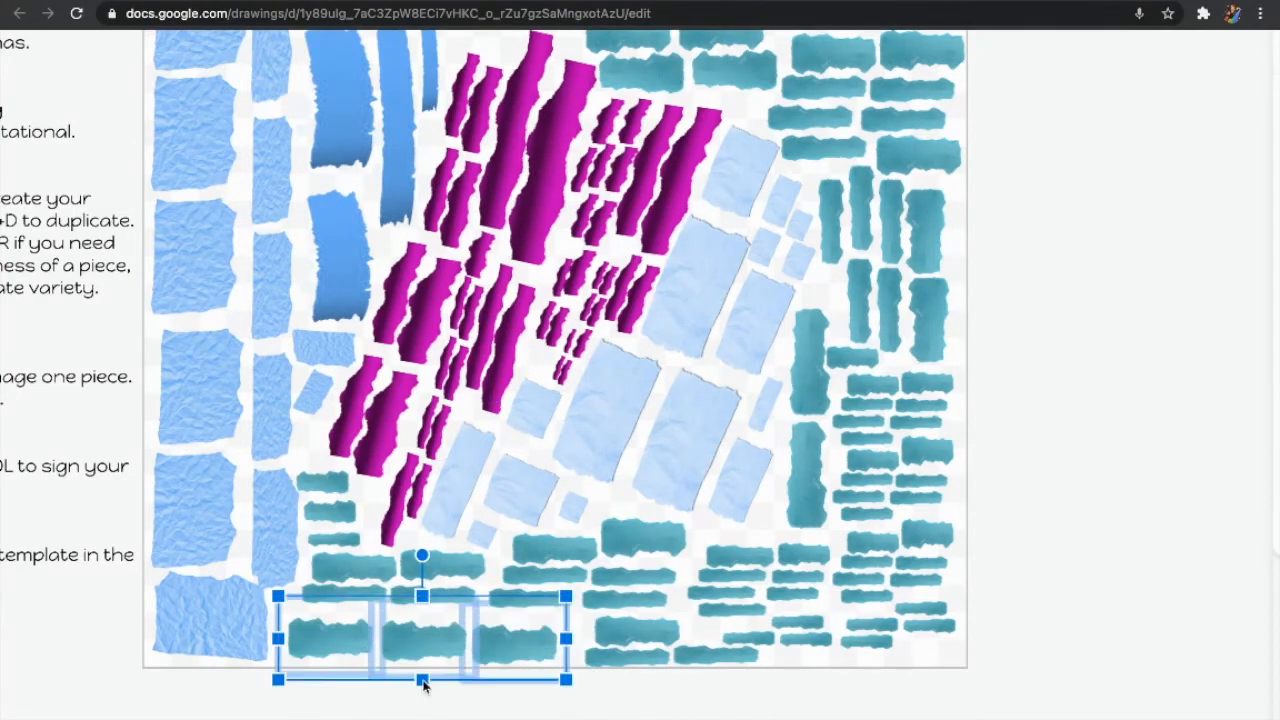
click(560, 706)
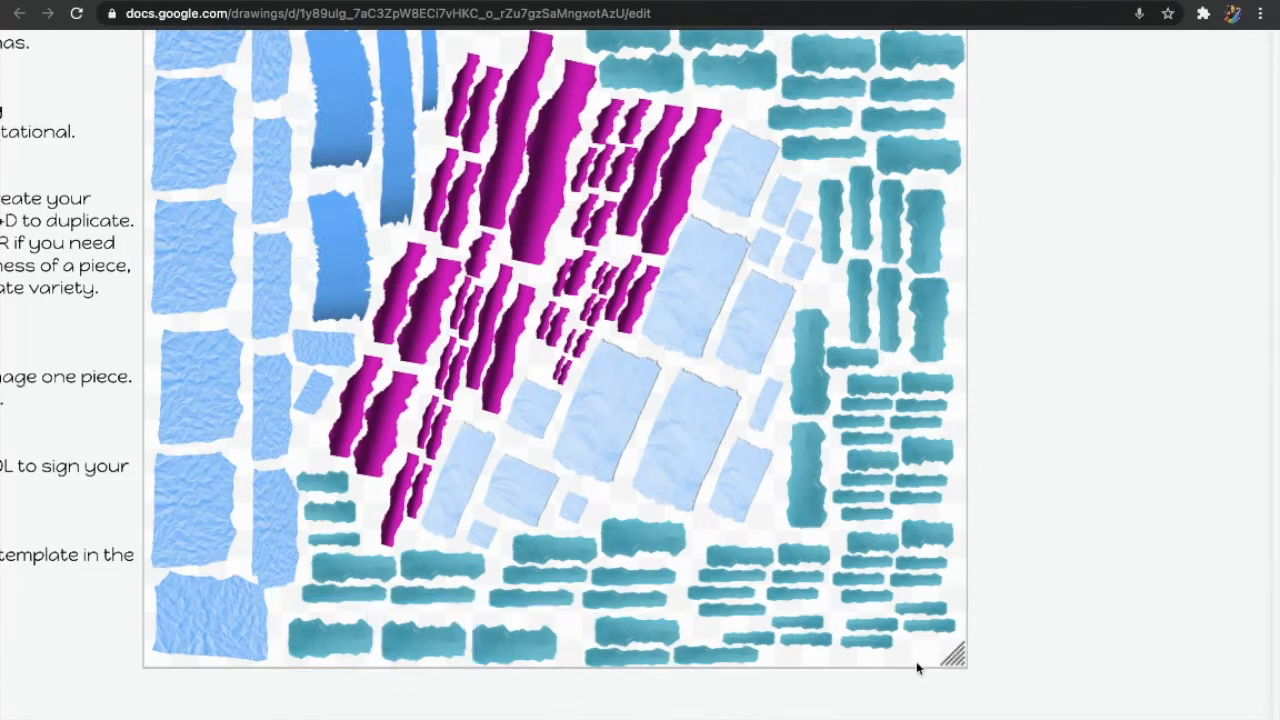
Select all the paper pieces on the canvas and group them into one object
scroll(846, 648, down, 5)
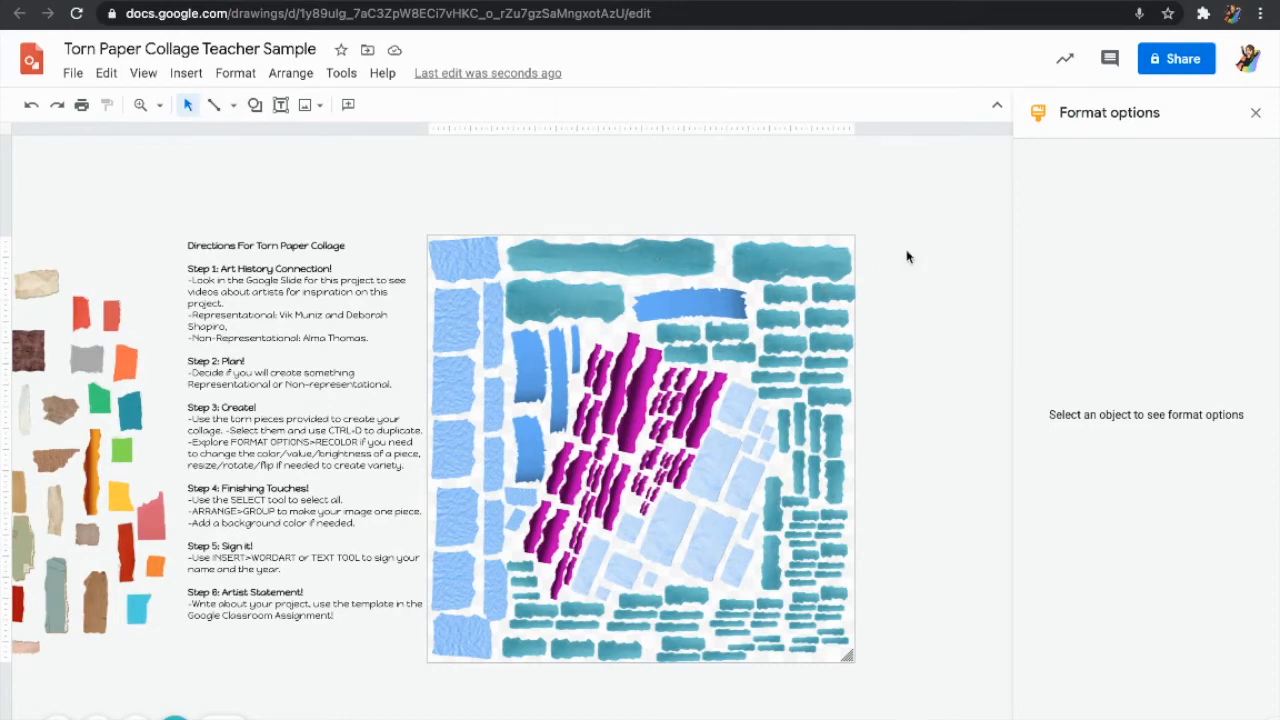
drag(899, 221, 440, 675)
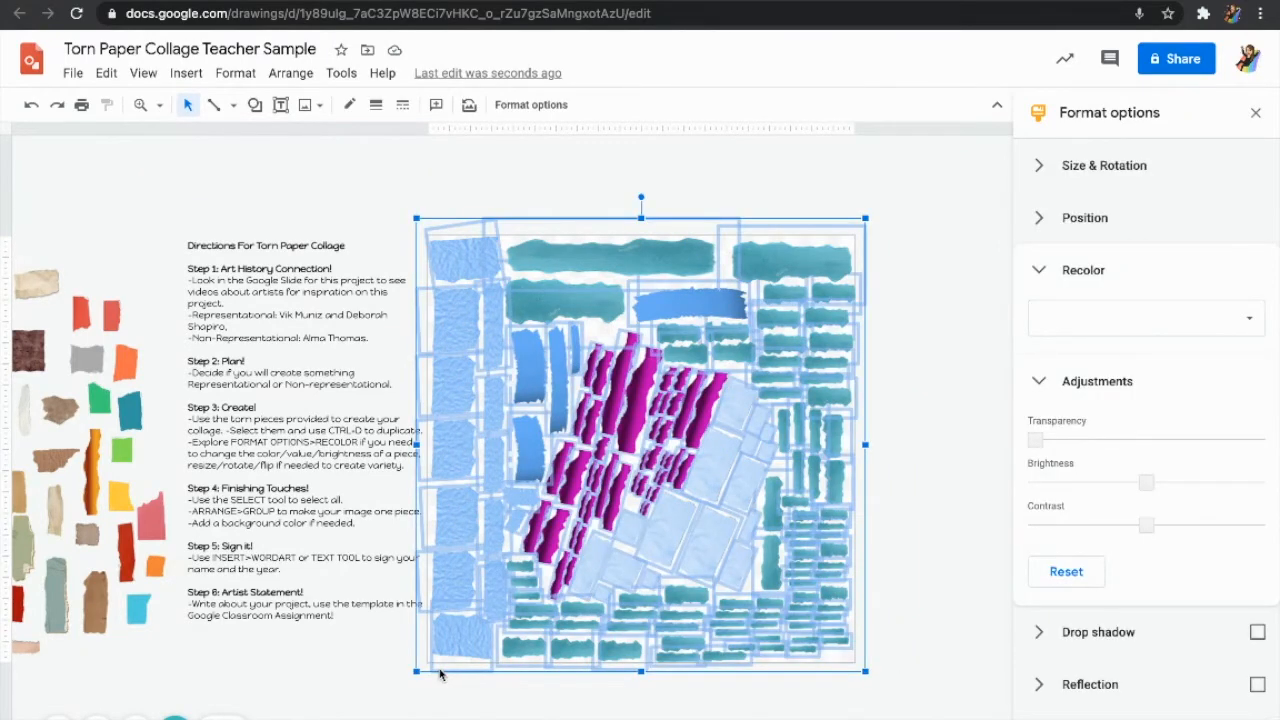
click(286, 76)
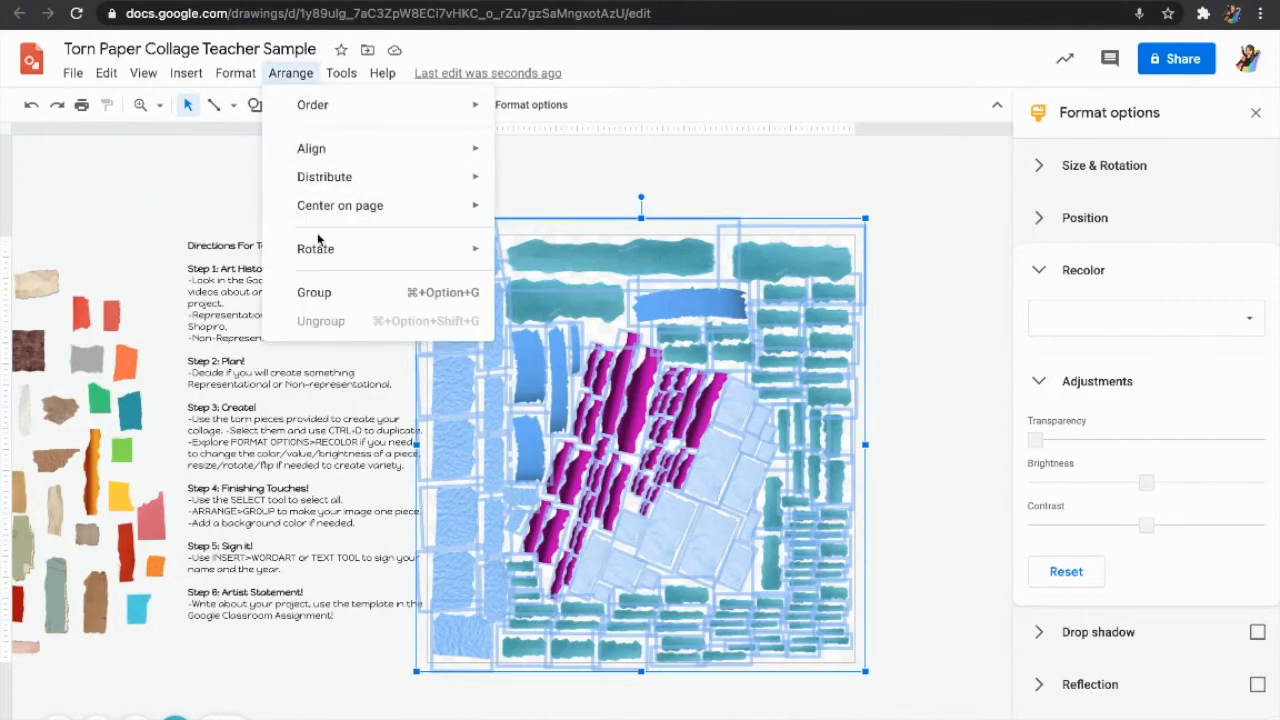
click(314, 292)
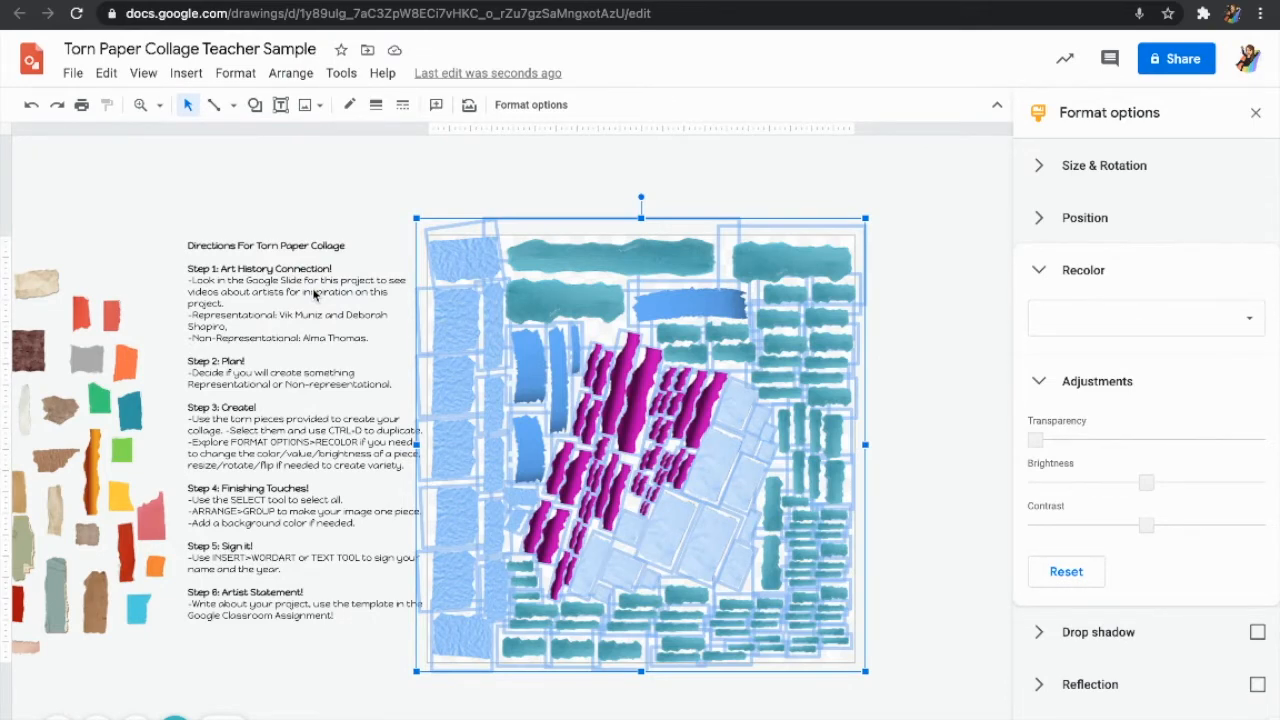
click(491, 177)
Set the canvas background to a solid light yellow
right_click(564, 213)
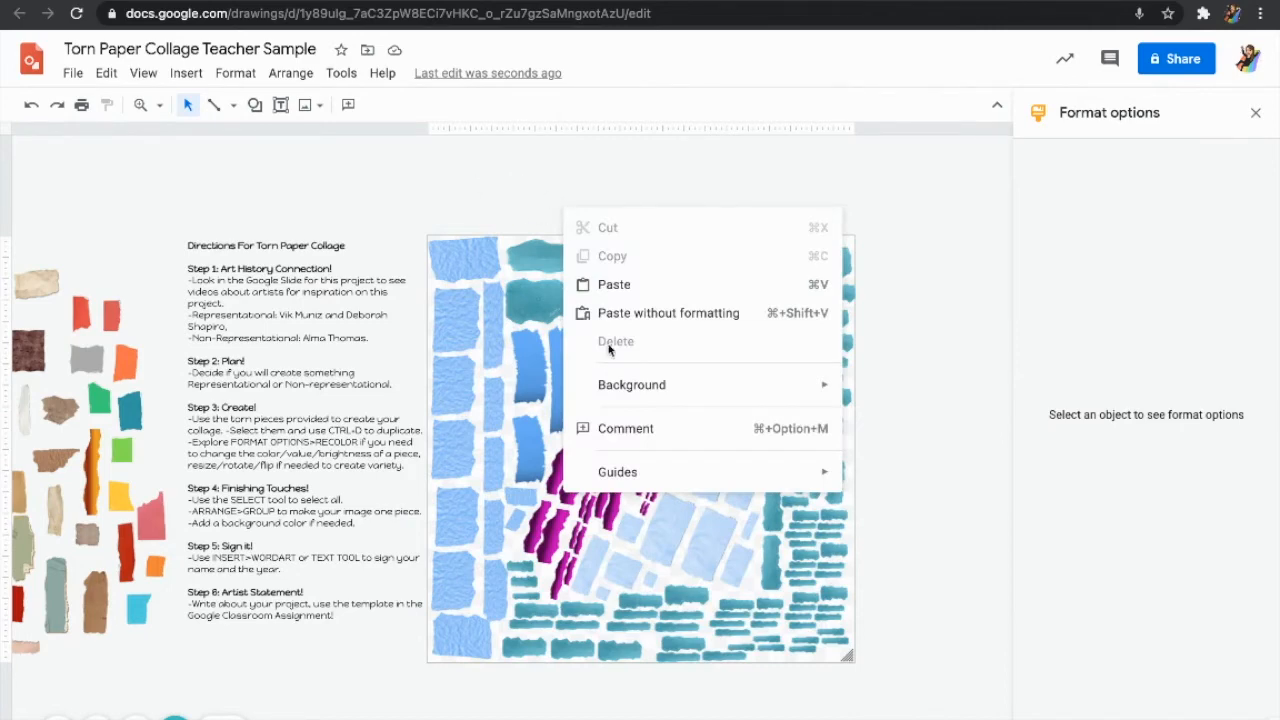
mouse_move(633, 392)
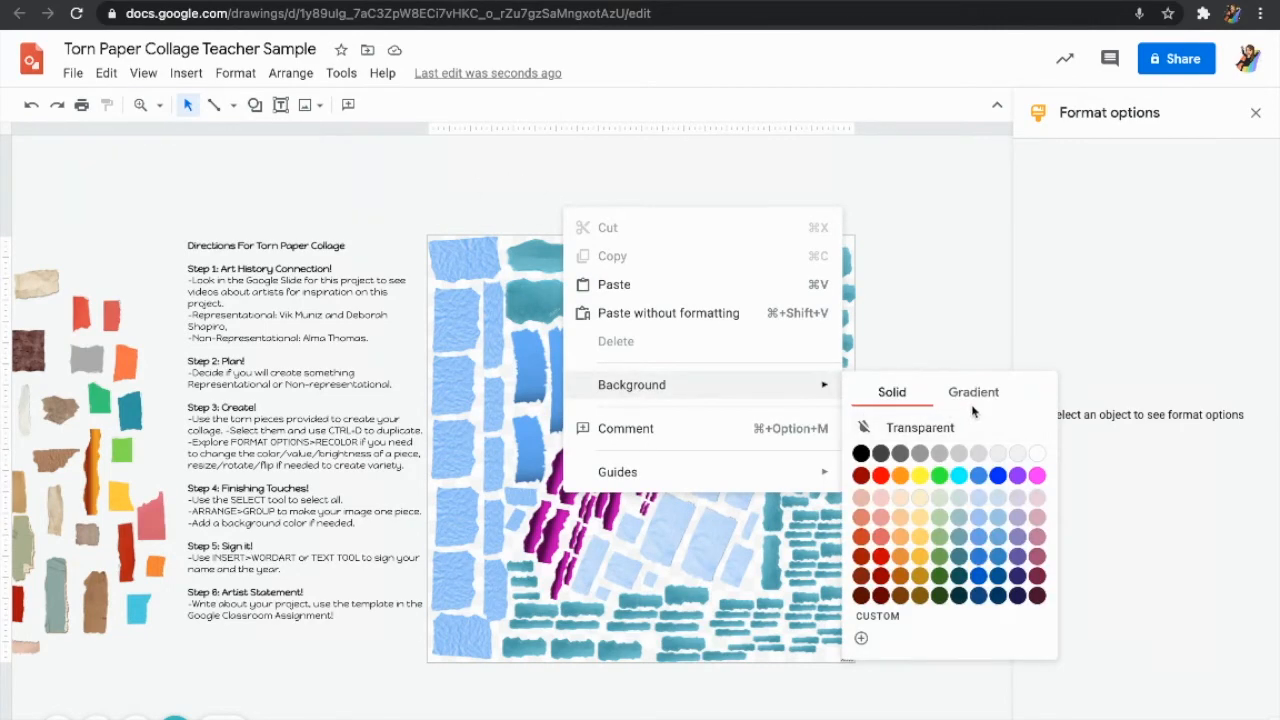
click(920, 499)
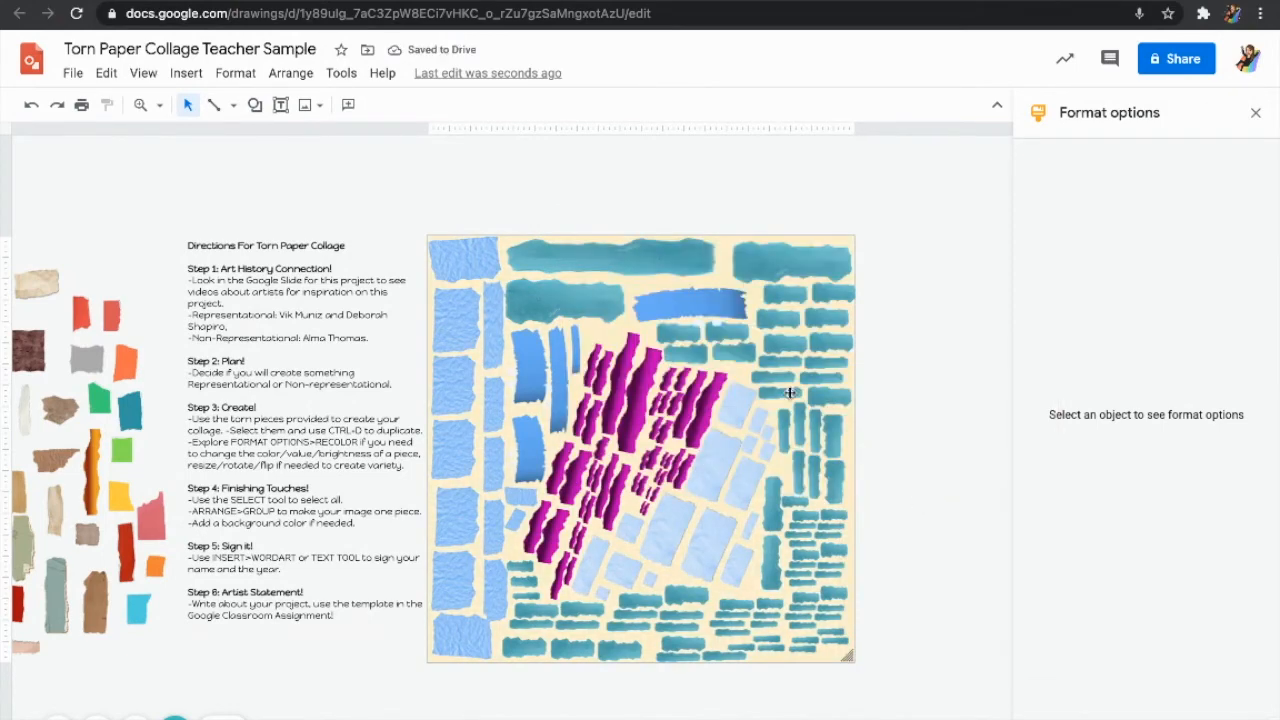
right_click(706, 216)
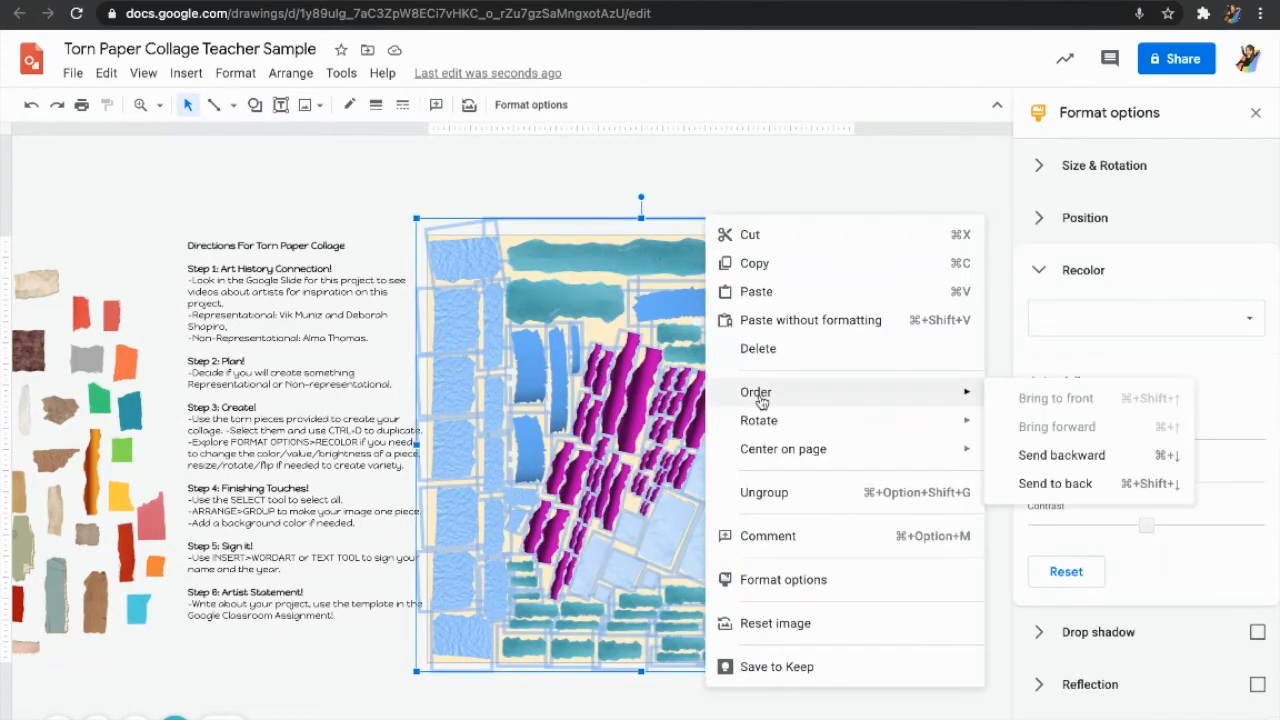
click(773, 184)
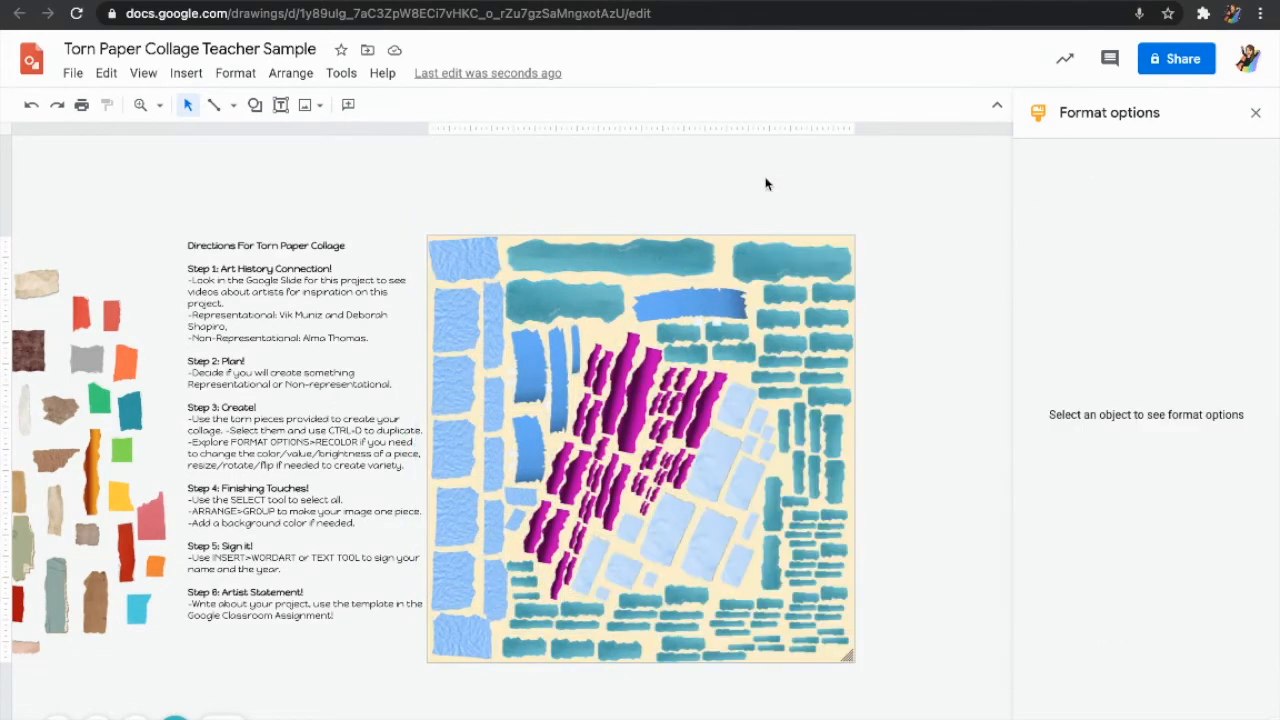
Try a light green and a light blue canvas background
right_click(753, 183)
mouse_move(800, 358)
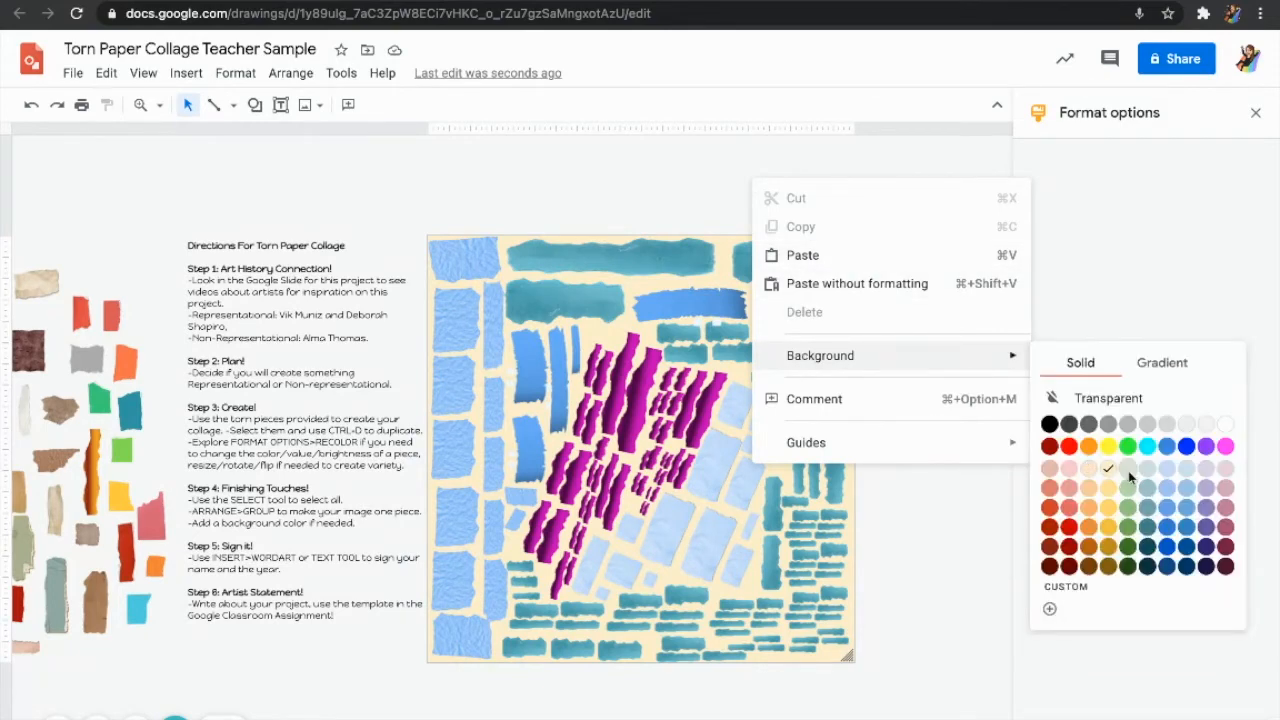
click(1128, 469)
right_click(954, 394)
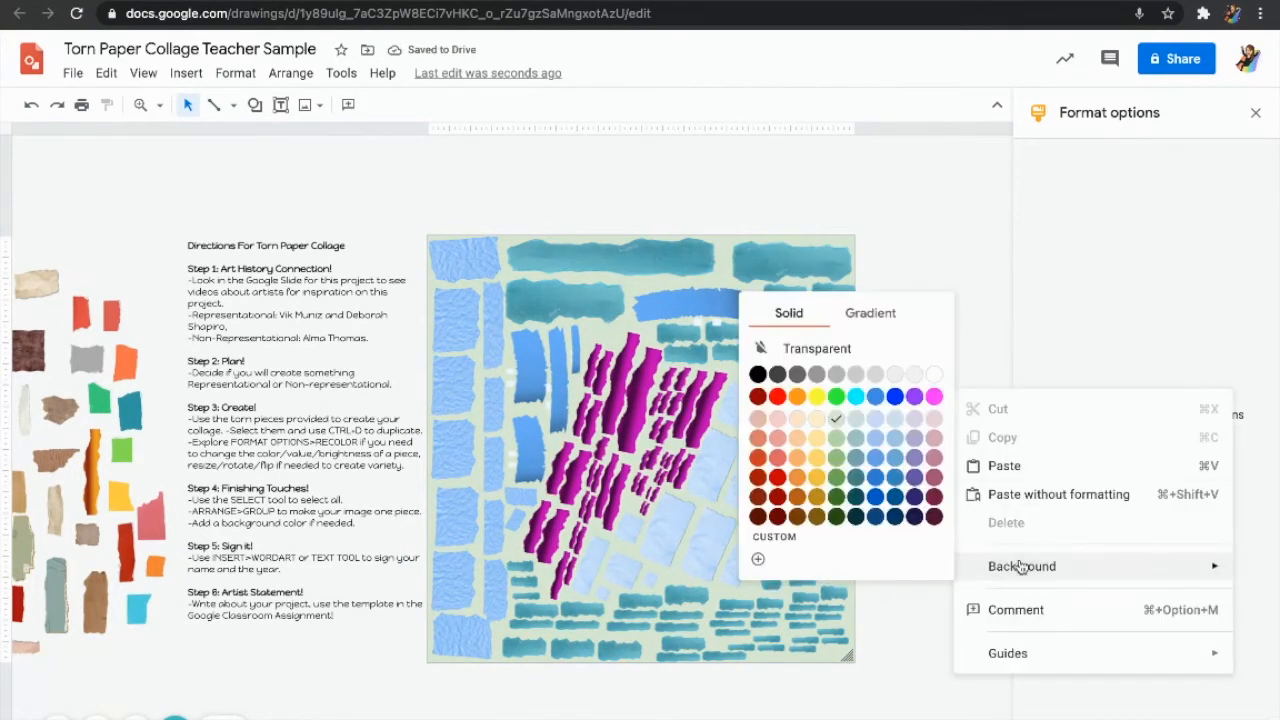
mouse_move(1037, 580)
click(897, 436)
Try a light magenta and a light red canvas background
right_click(900, 428)
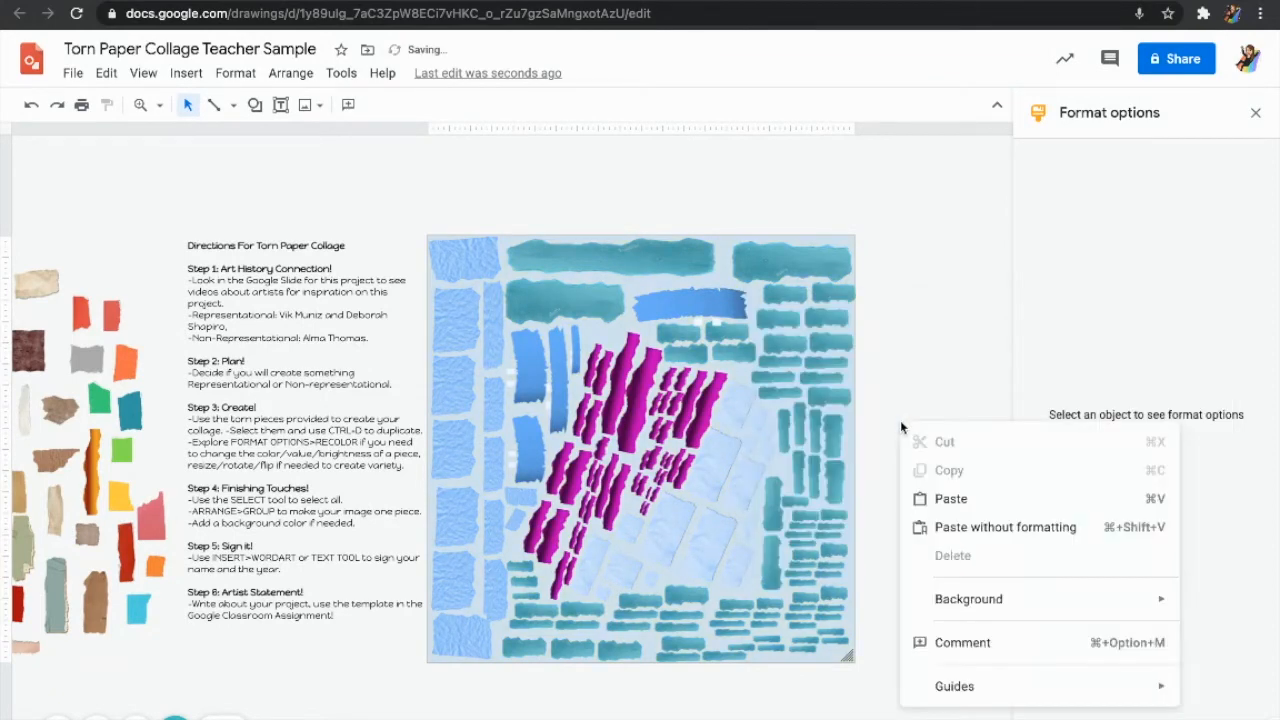
mouse_move(971, 606)
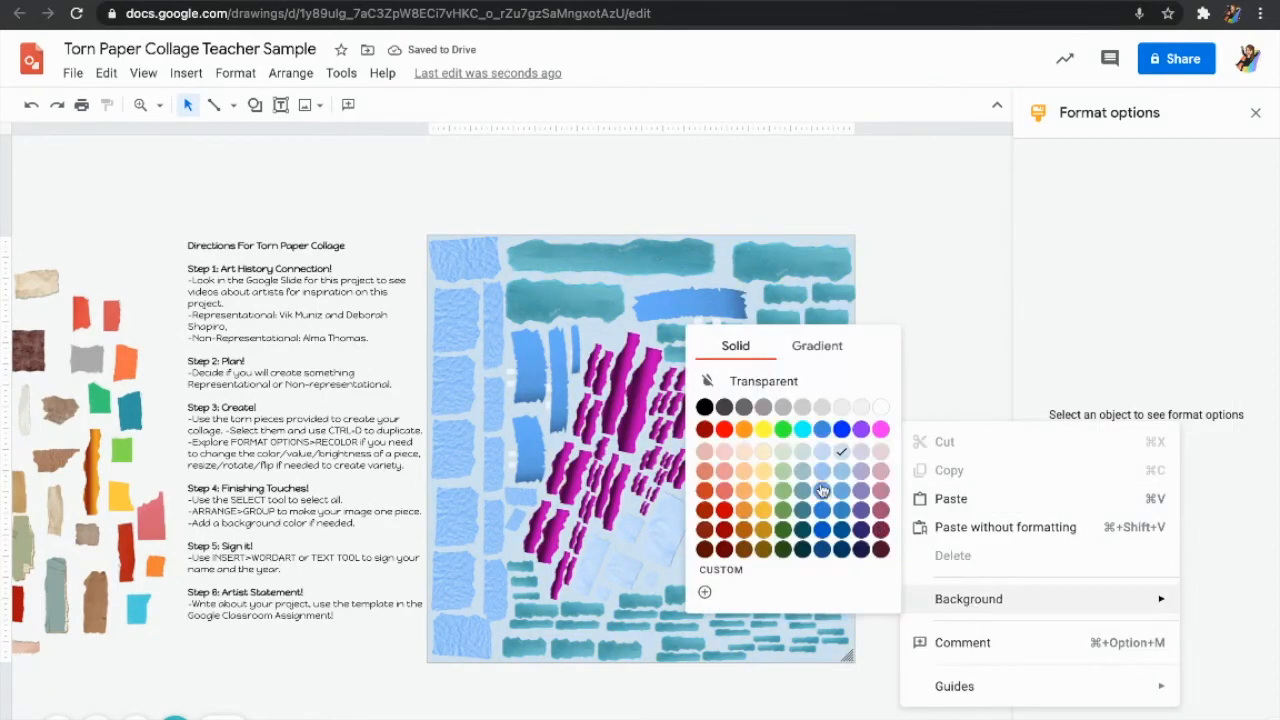
click(884, 453)
right_click(938, 450)
mouse_move(1001, 625)
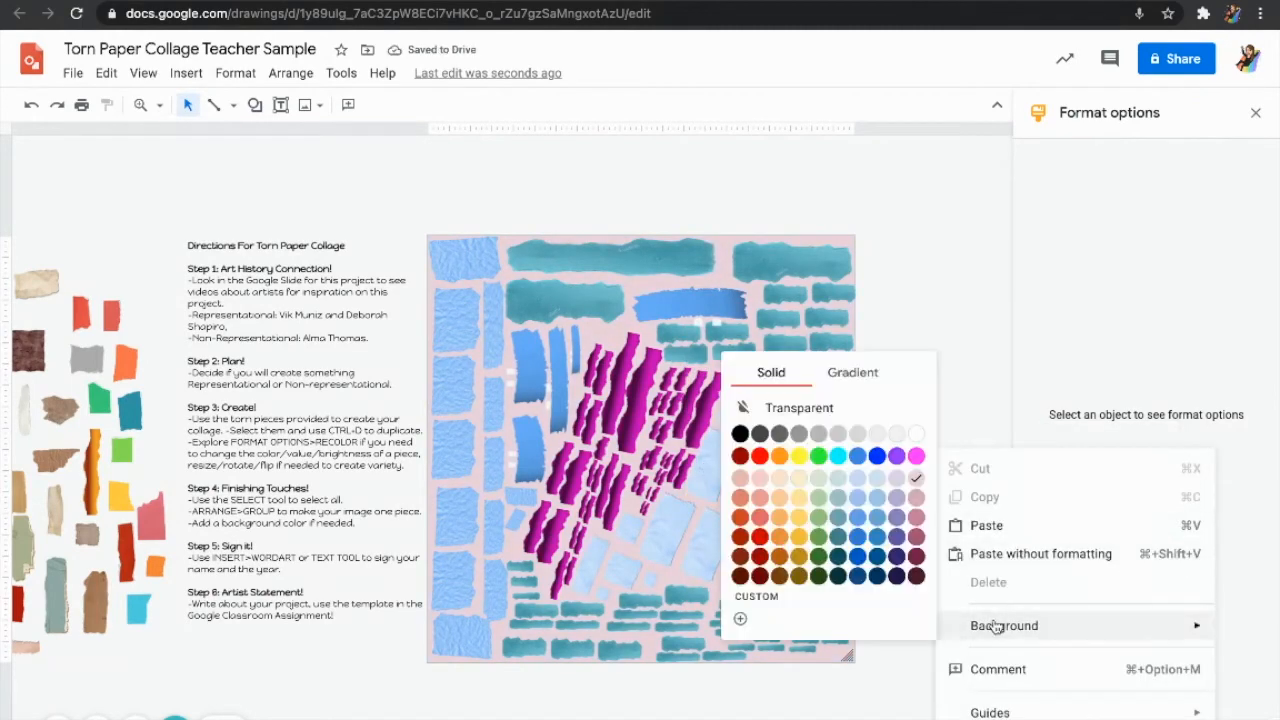
click(759, 487)
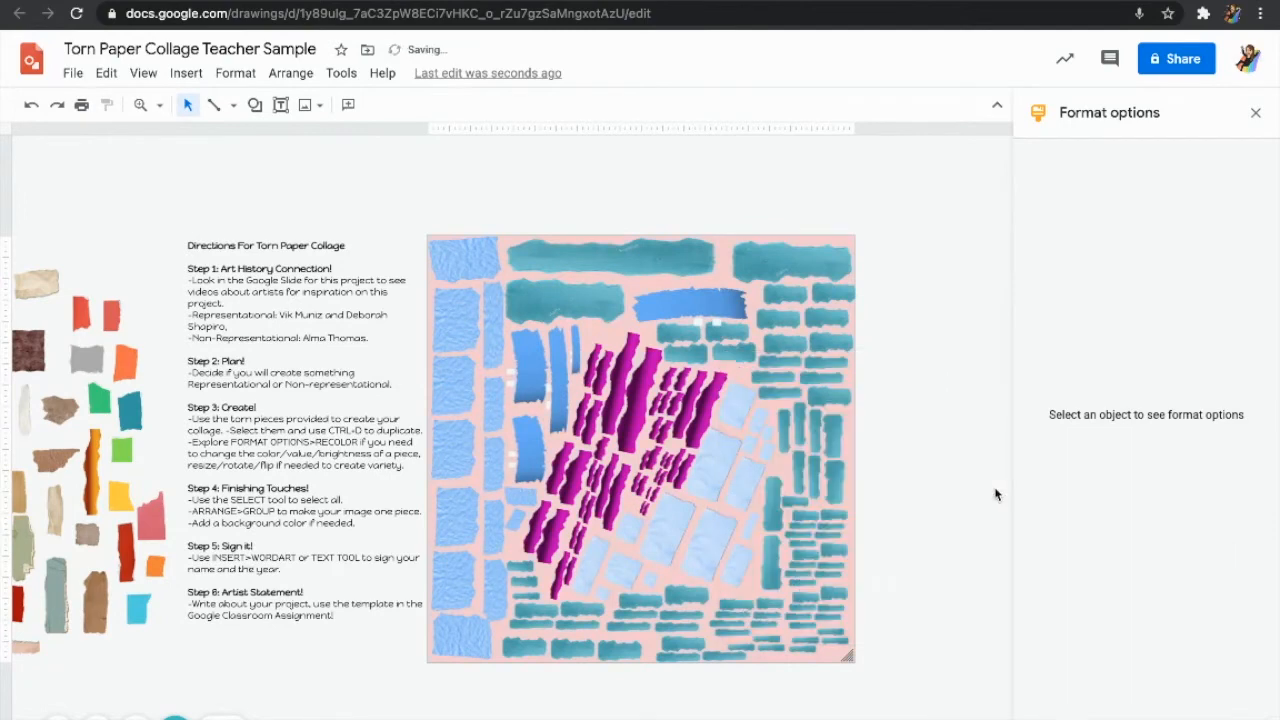
Change the canvas background back to light yellow and extend the canvas slightly downward
right_click(922, 483)
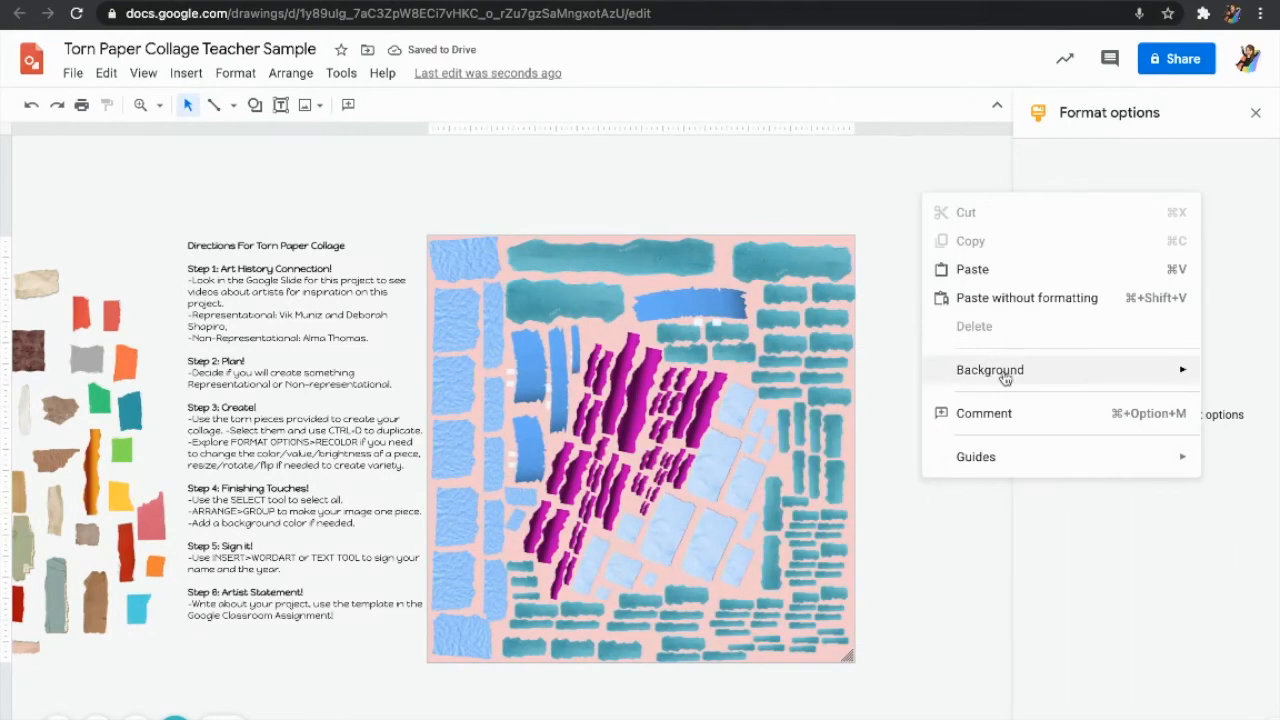
mouse_move(1006, 371)
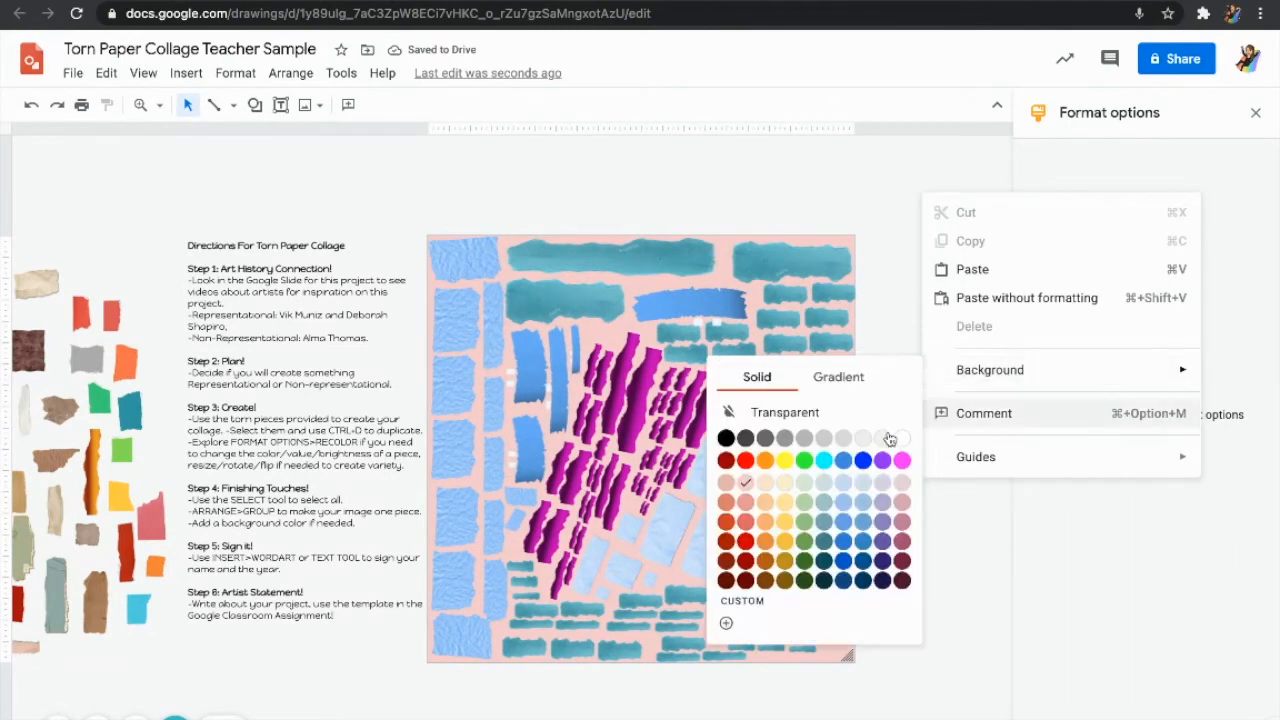
click(785, 485)
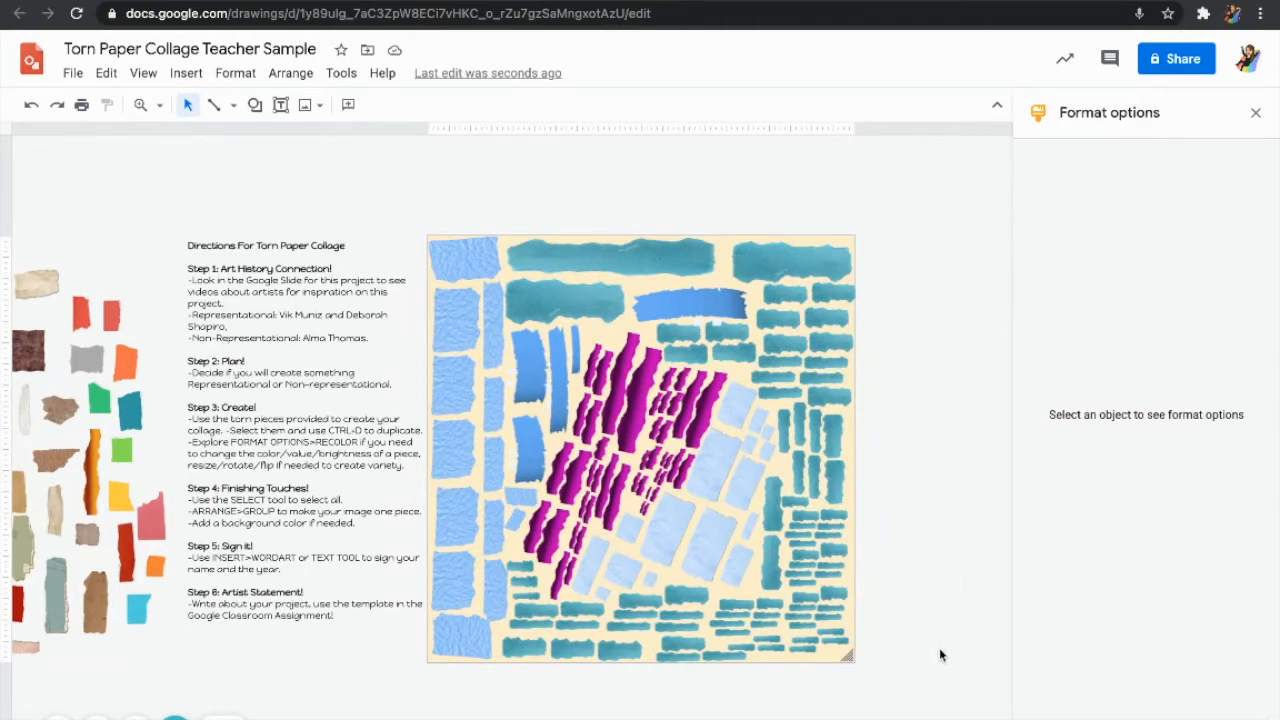
drag(849, 659, 850, 668)
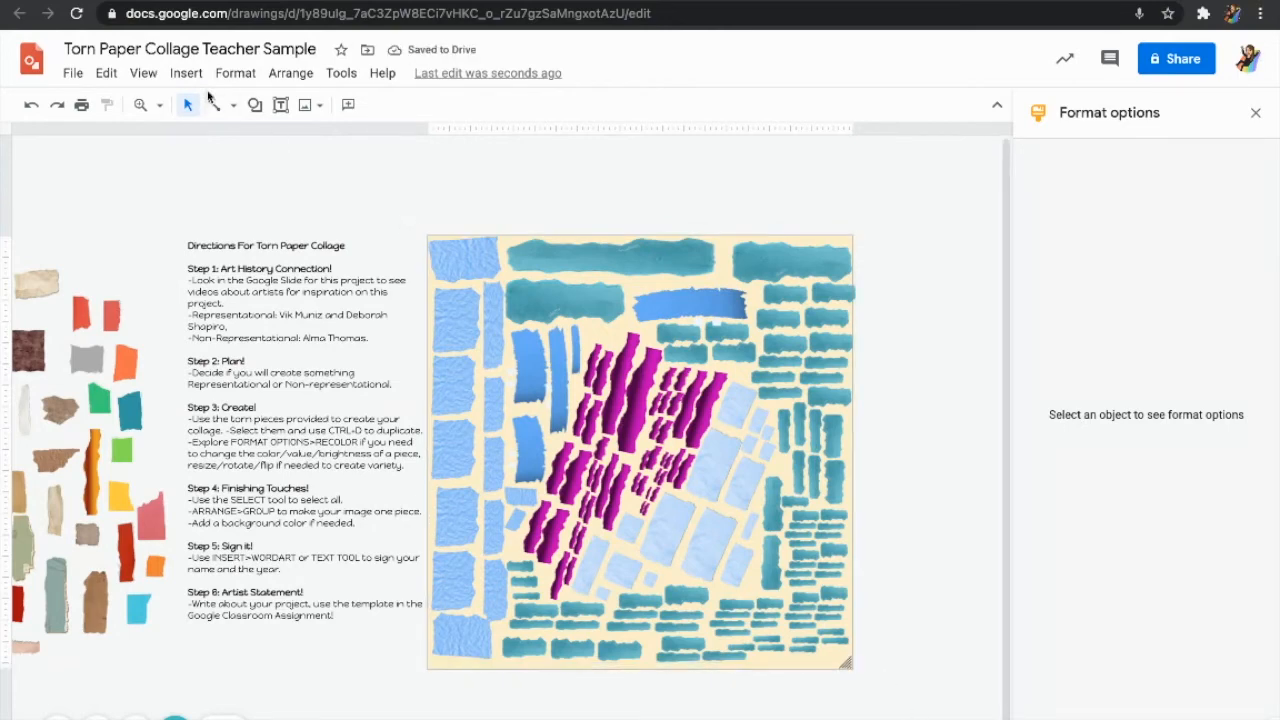
Insert word art containing the artist's full name followed by the year 2021 as a signature
click(176, 77)
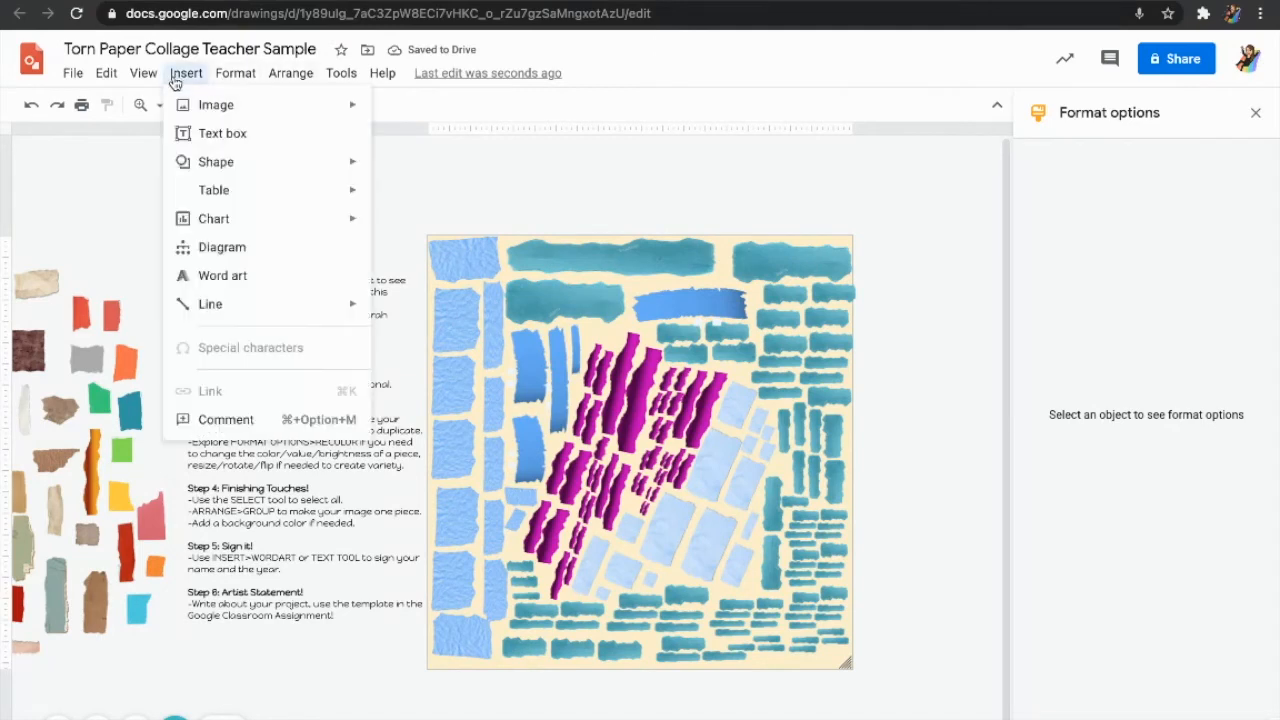
click(229, 277)
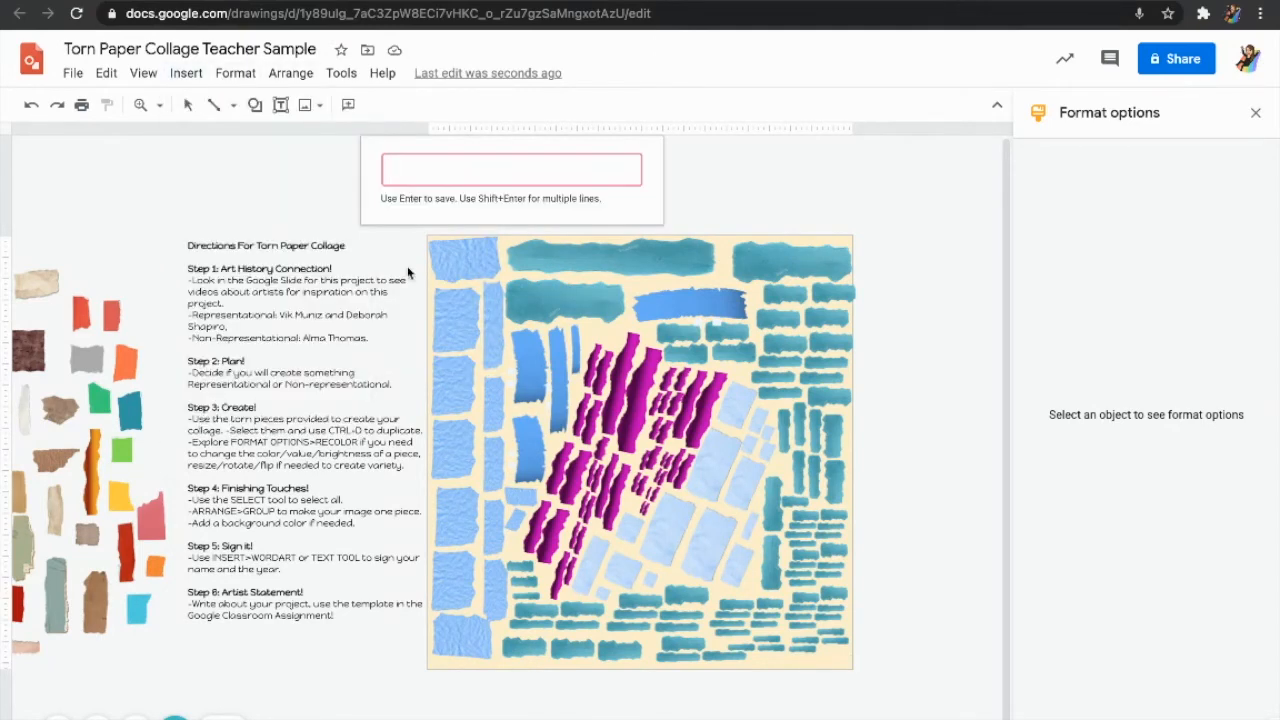
text(jeannad)
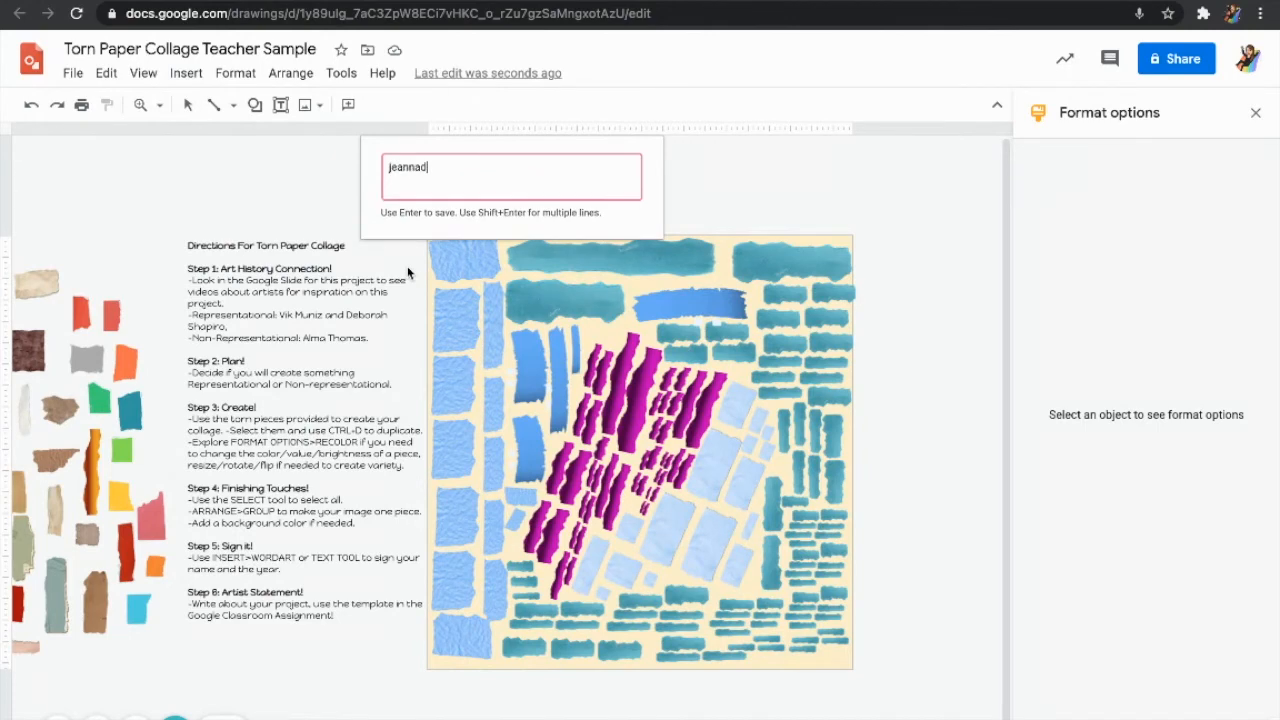
key(BackSpace)
text(mariedressel2021)
key(Return)
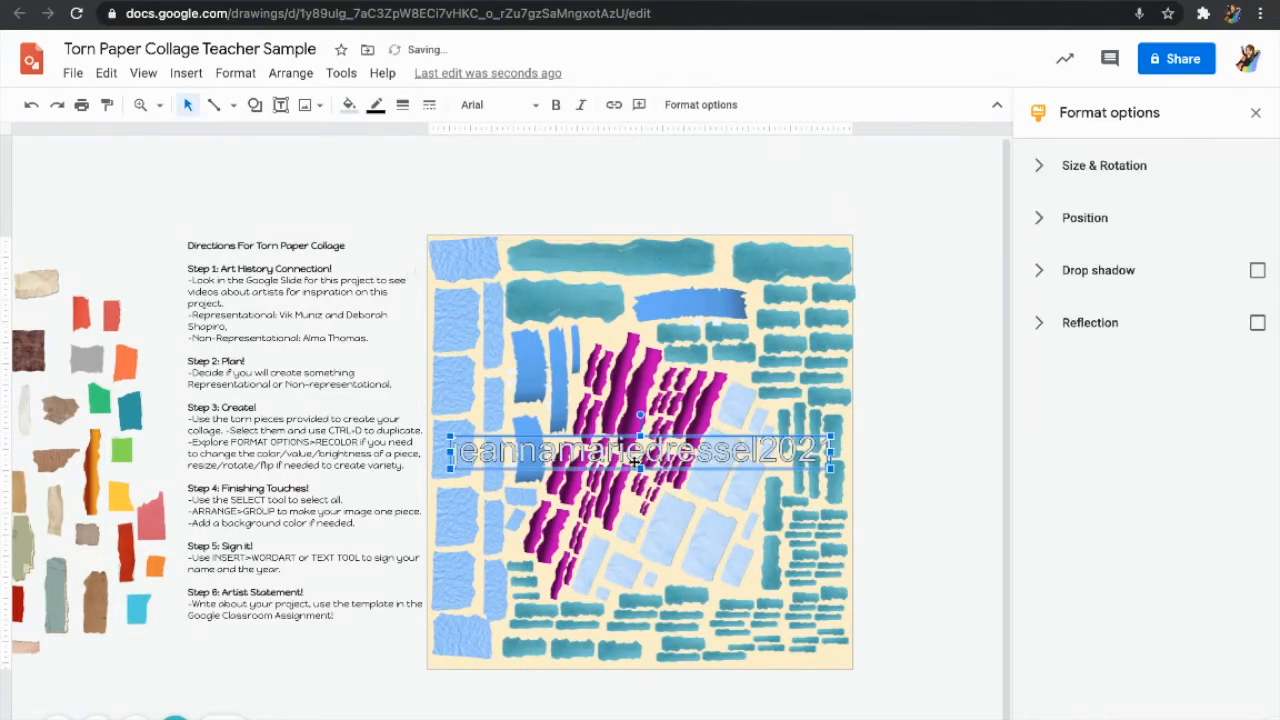
Set the signature word art's font to Playfair Display and make its outline transparent
click(535, 105)
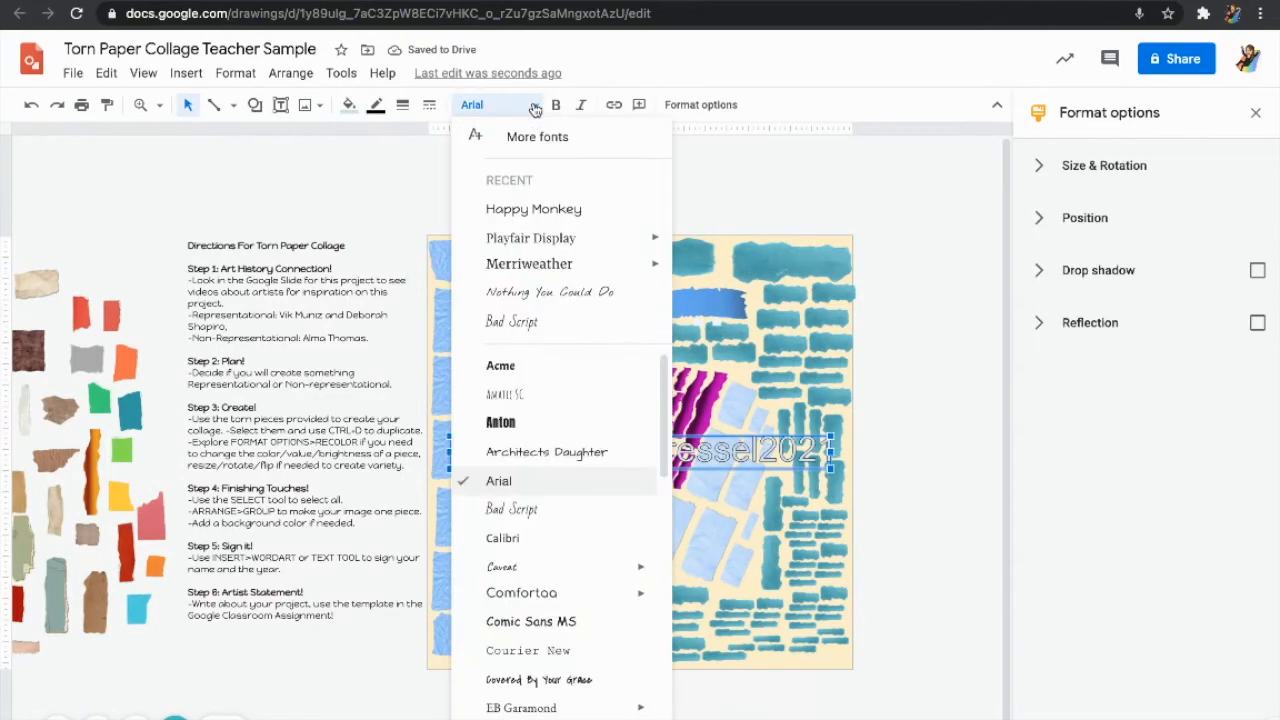
click(541, 239)
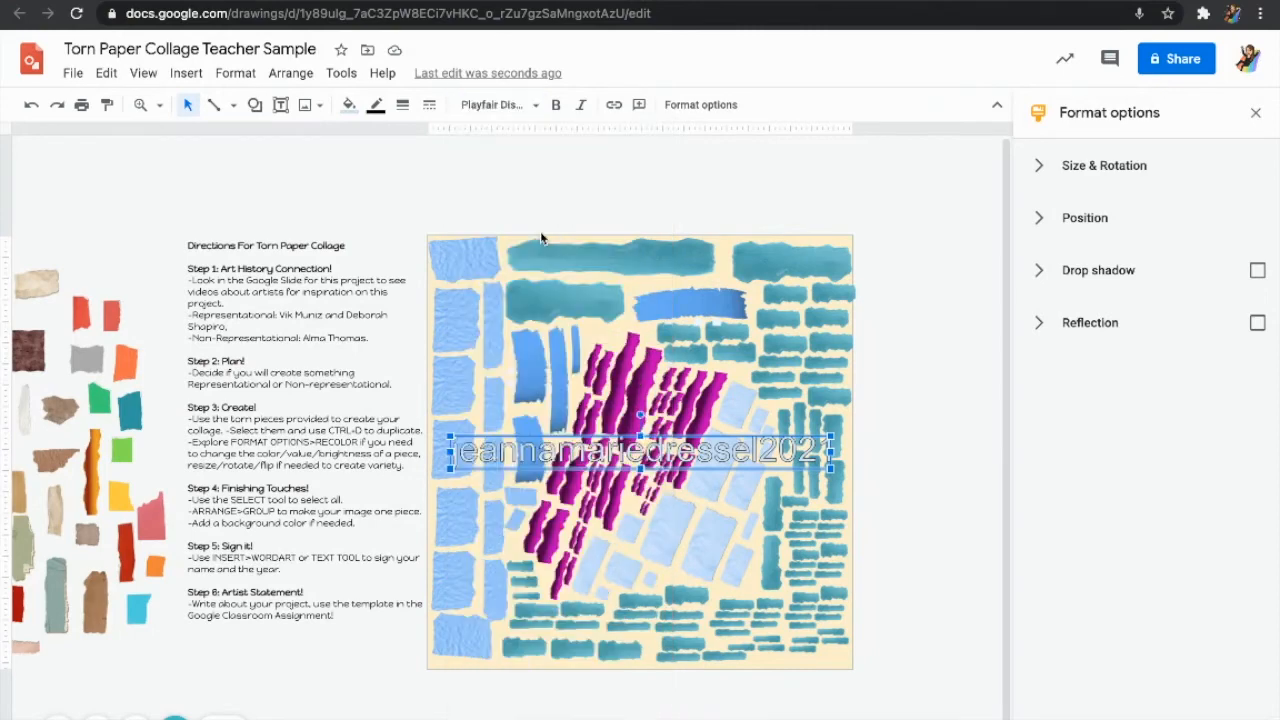
click(372, 105)
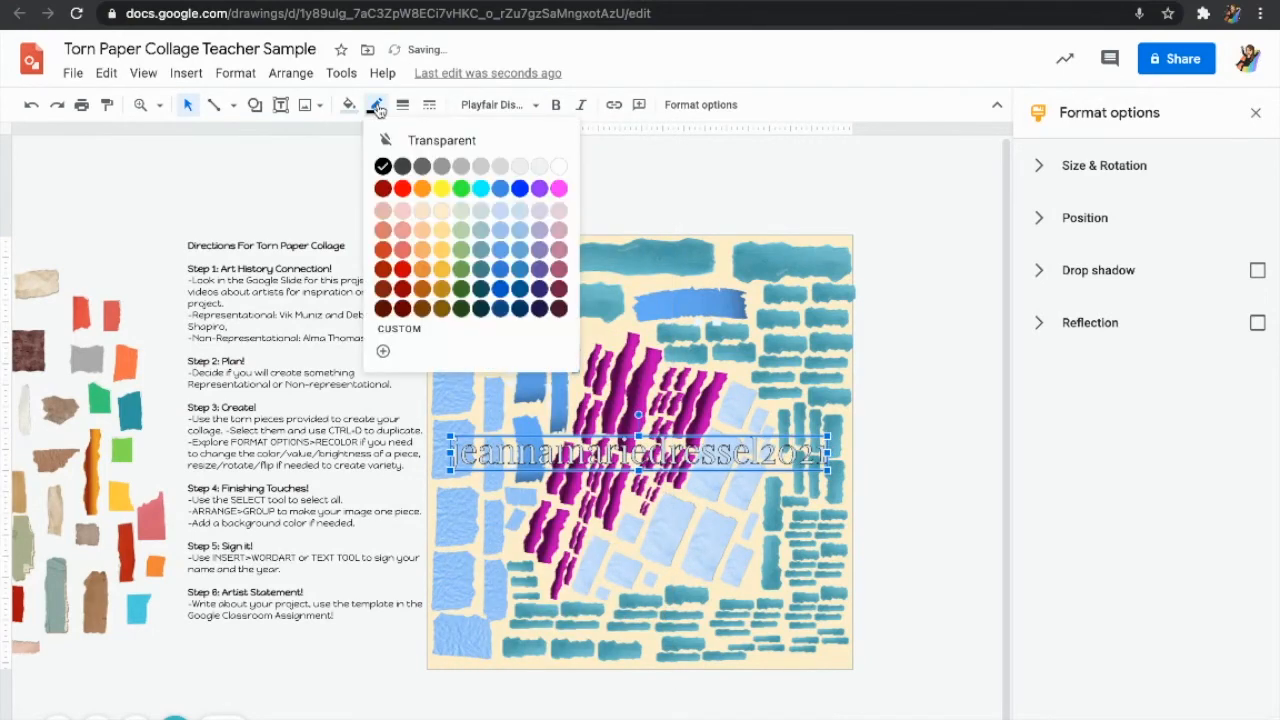
click(428, 137)
Try a light teal fill and a darker teal fill on the signature
click(349, 104)
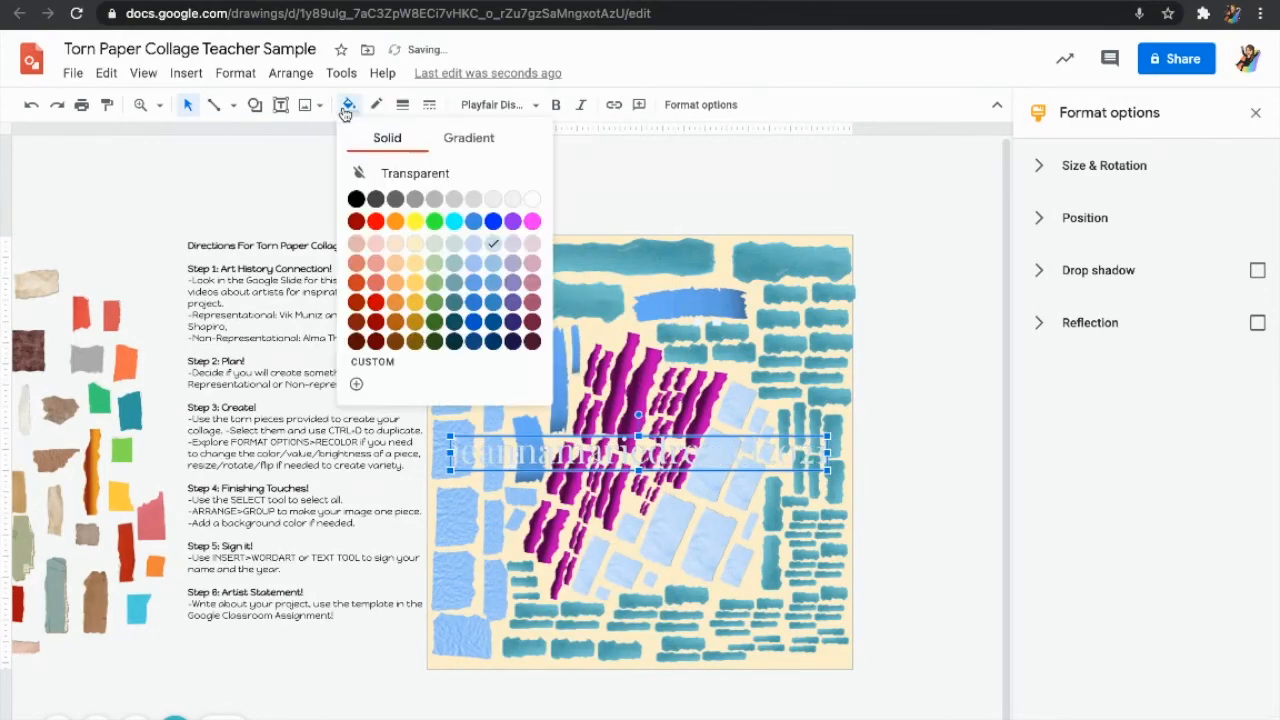
click(455, 263)
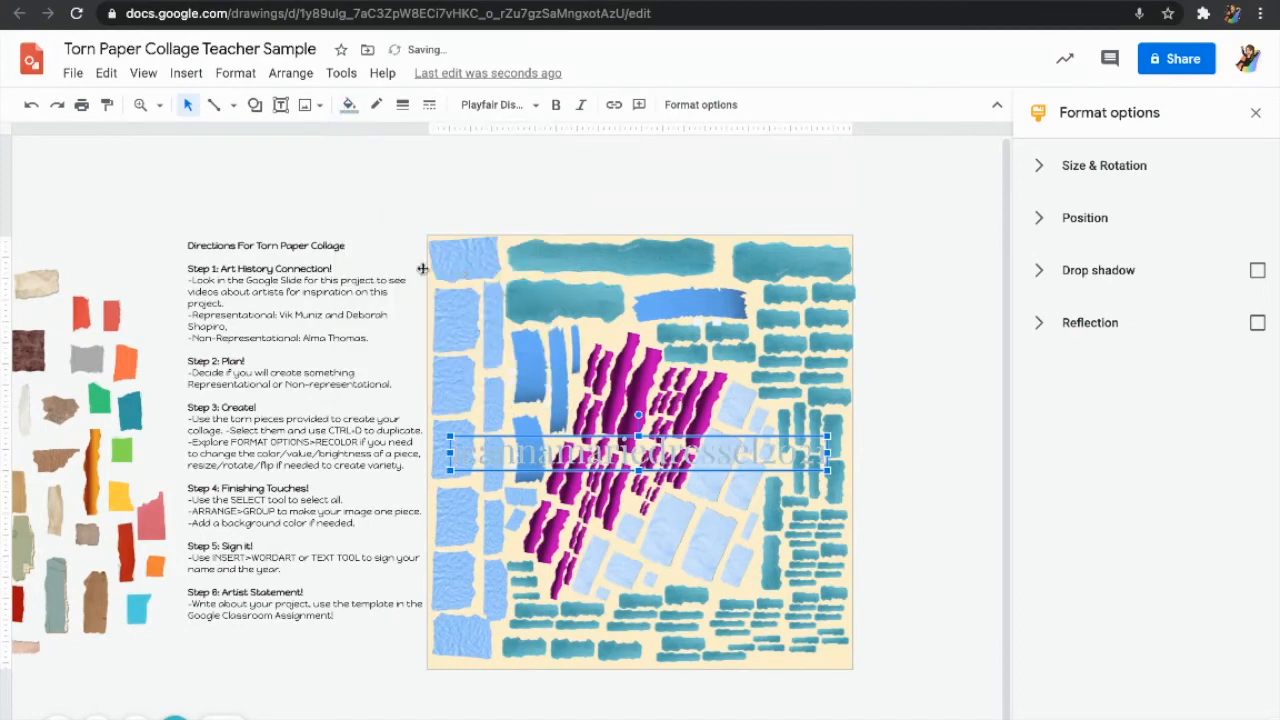
click(349, 104)
click(456, 285)
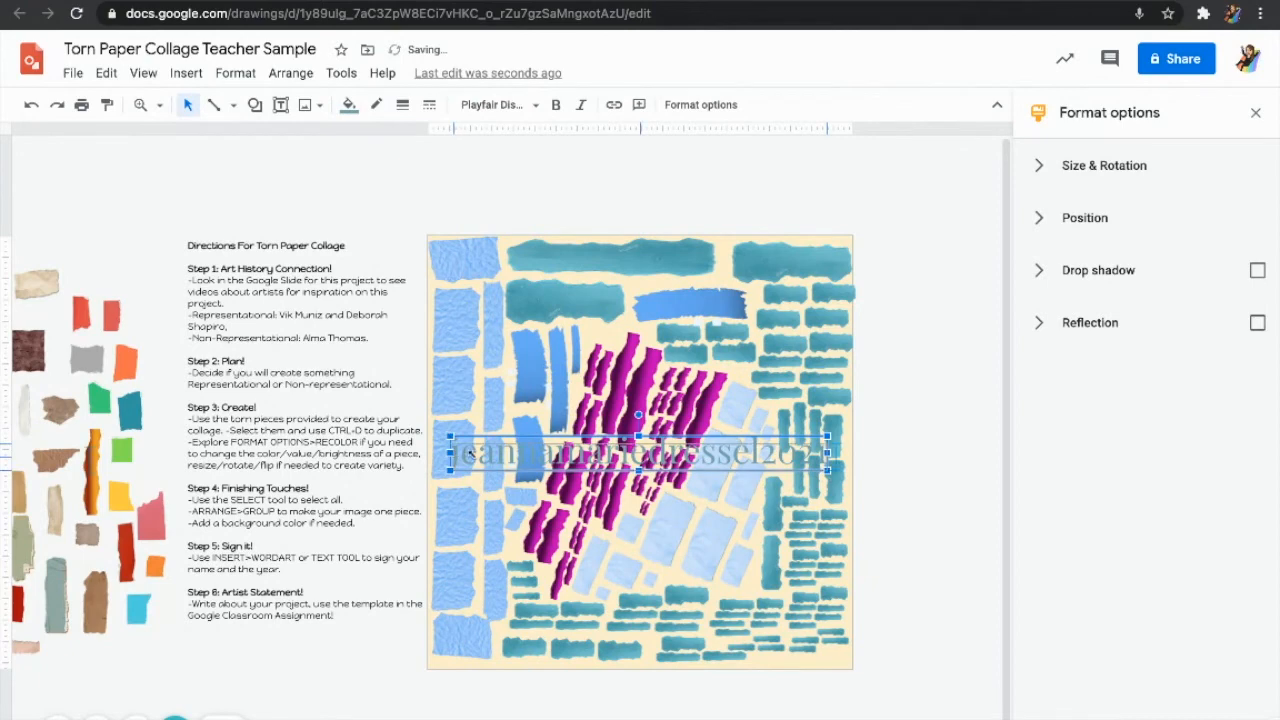
Shrink the signature to roughly half the collage's width, make it bold and place it in the collage's lower-right corner
drag(449, 436, 606, 443)
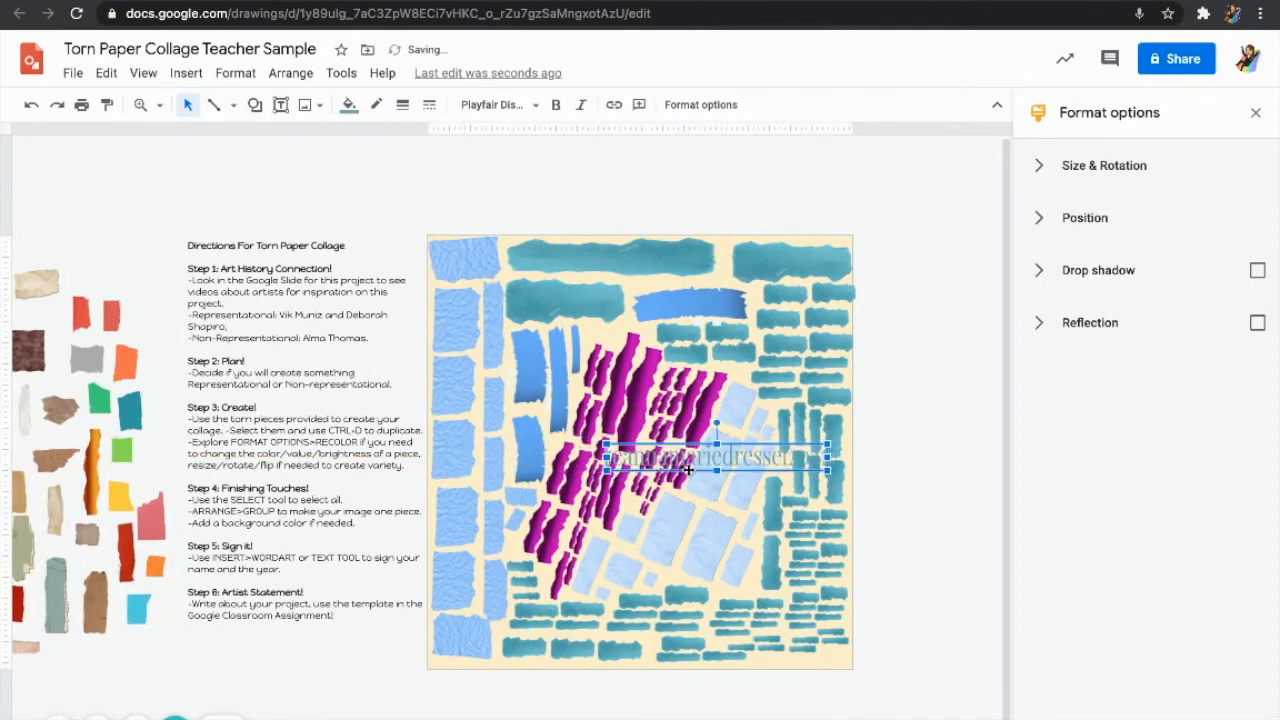
click(556, 104)
mouse_move(756, 458)
mouse_down()
mouse_move(754, 268)
mouse_move(760, 249)
mouse_move(776, 250)
mouse_up()
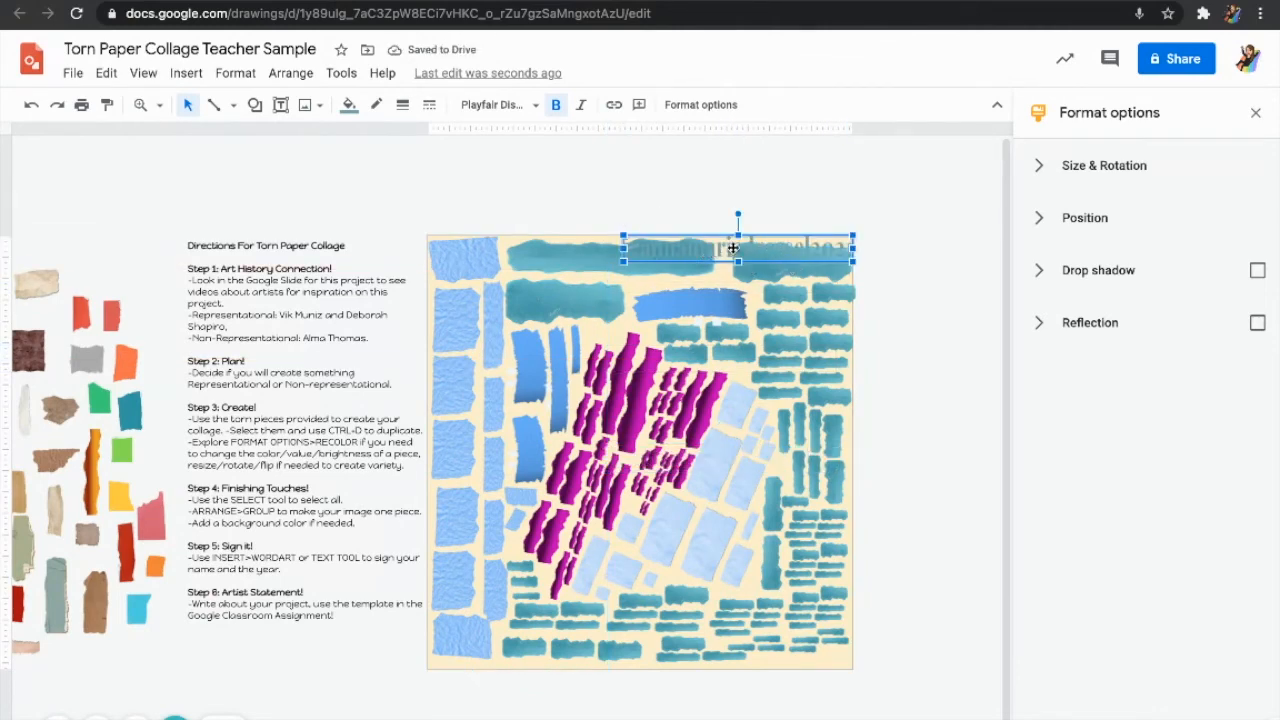
drag(728, 248, 730, 656)
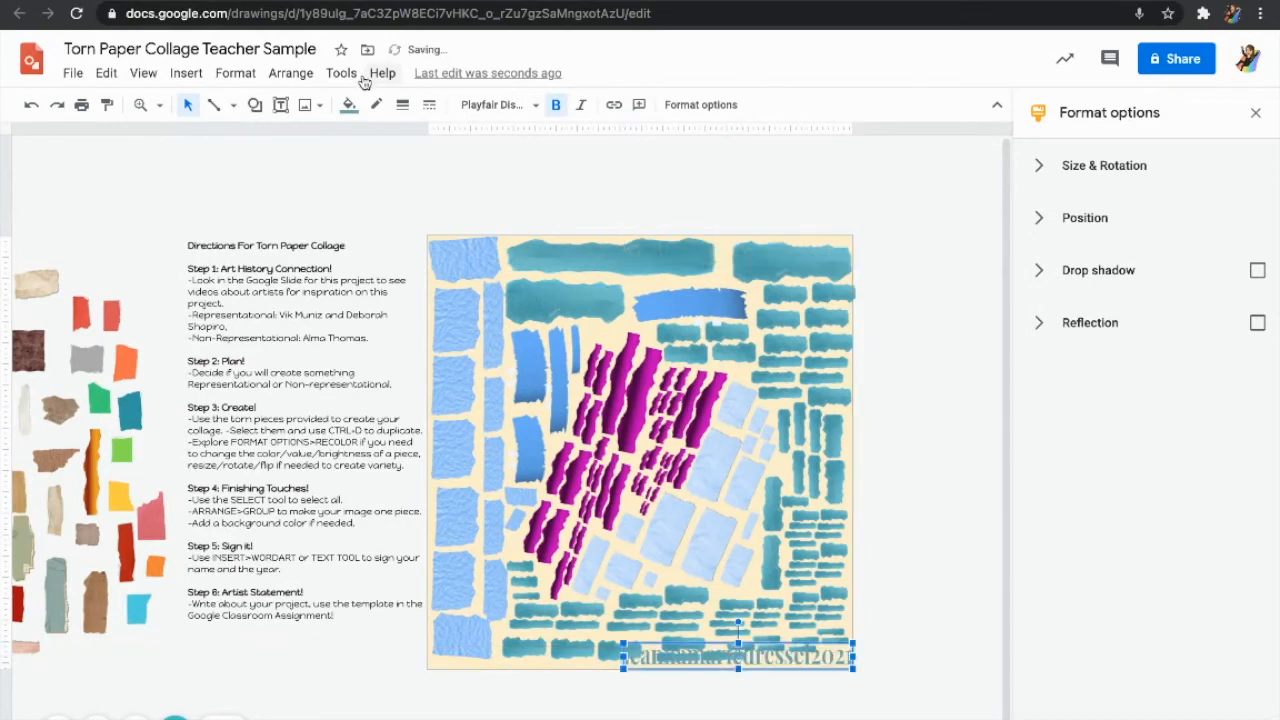
Try a very pale blue fill on the signature, and settle on a slightly stronger light blue
click(348, 105)
click(479, 252)
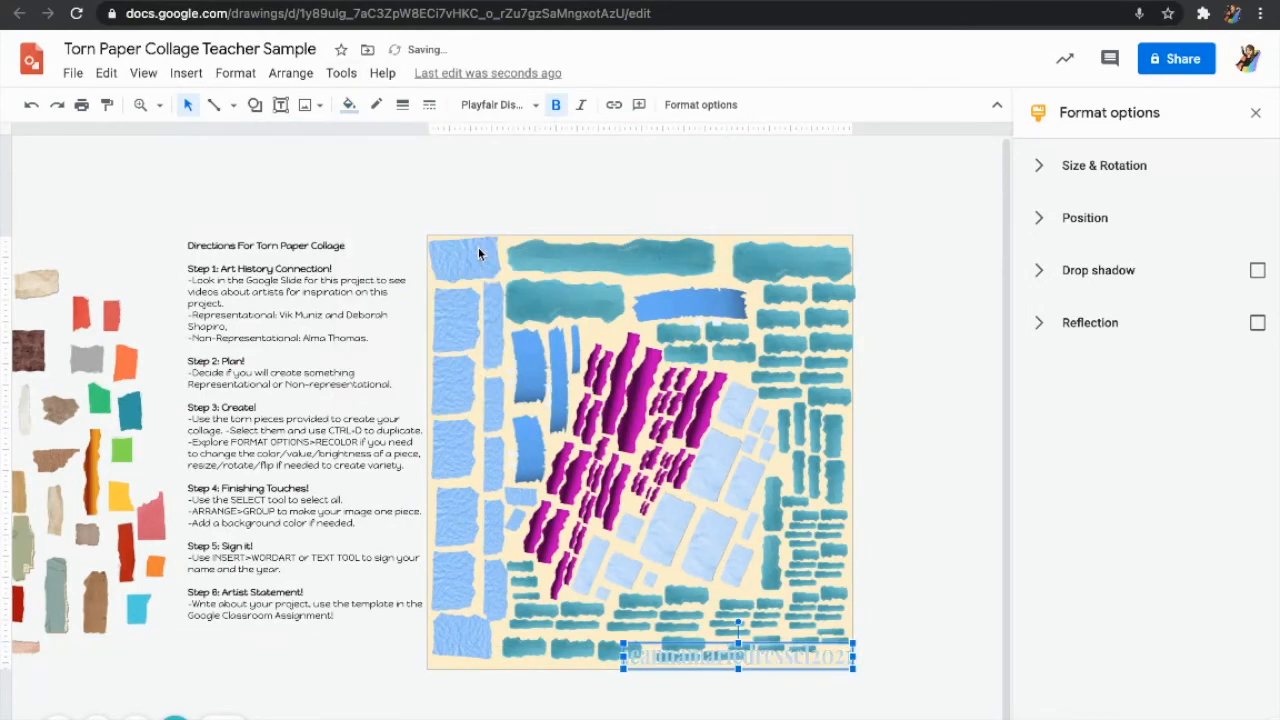
click(347, 105)
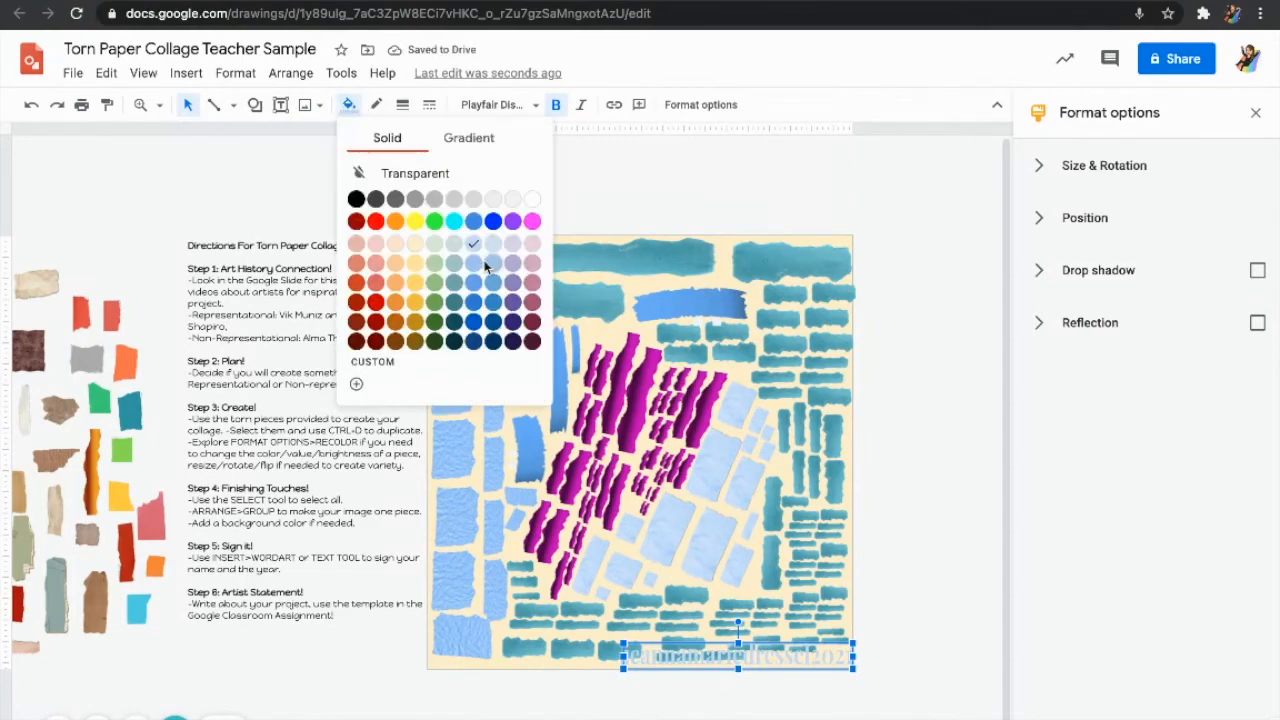
click(486, 264)
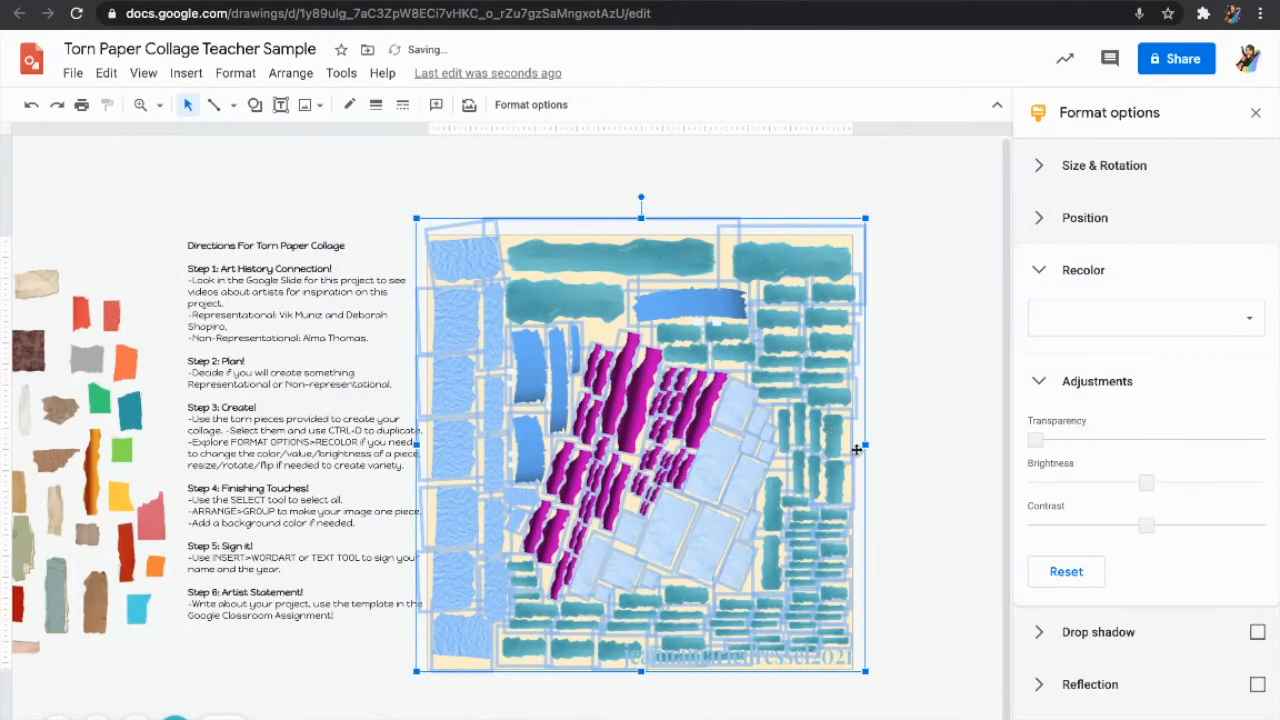
click(816, 657)
click(348, 105)
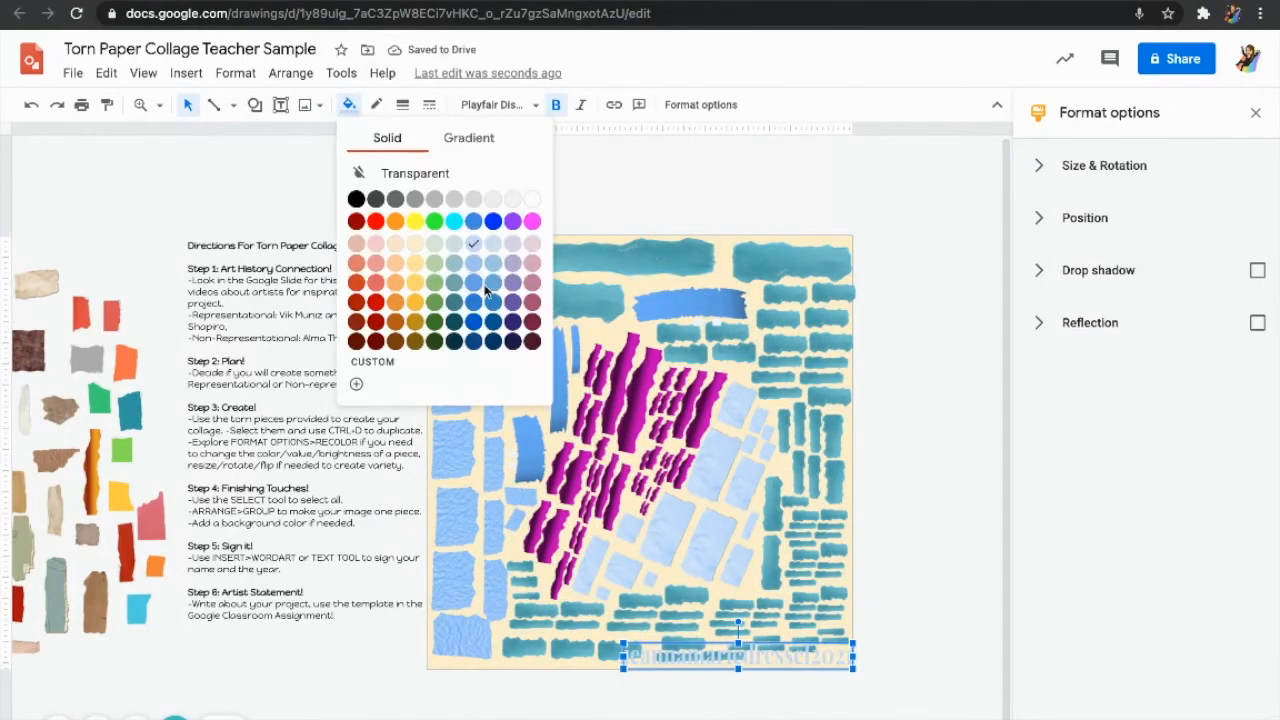
click(466, 263)
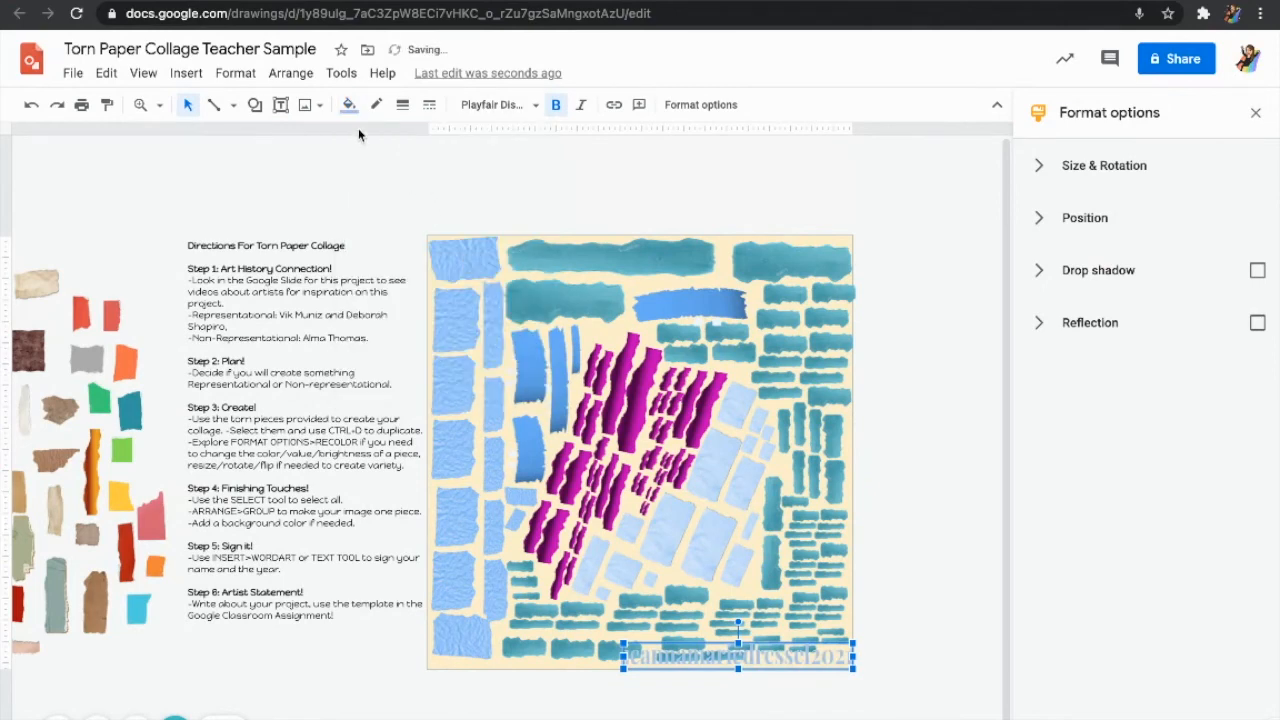
Try a darker blue fill on the signature and return it to light blue
click(349, 105)
click(481, 288)
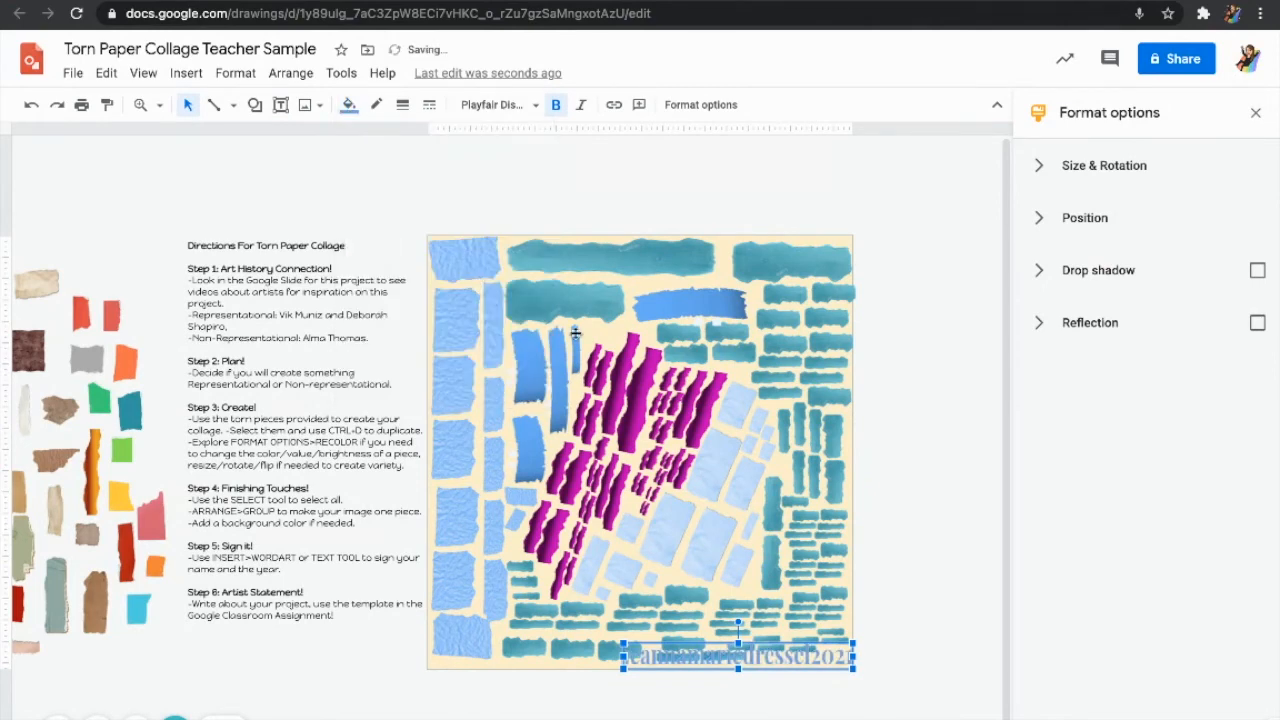
click(349, 105)
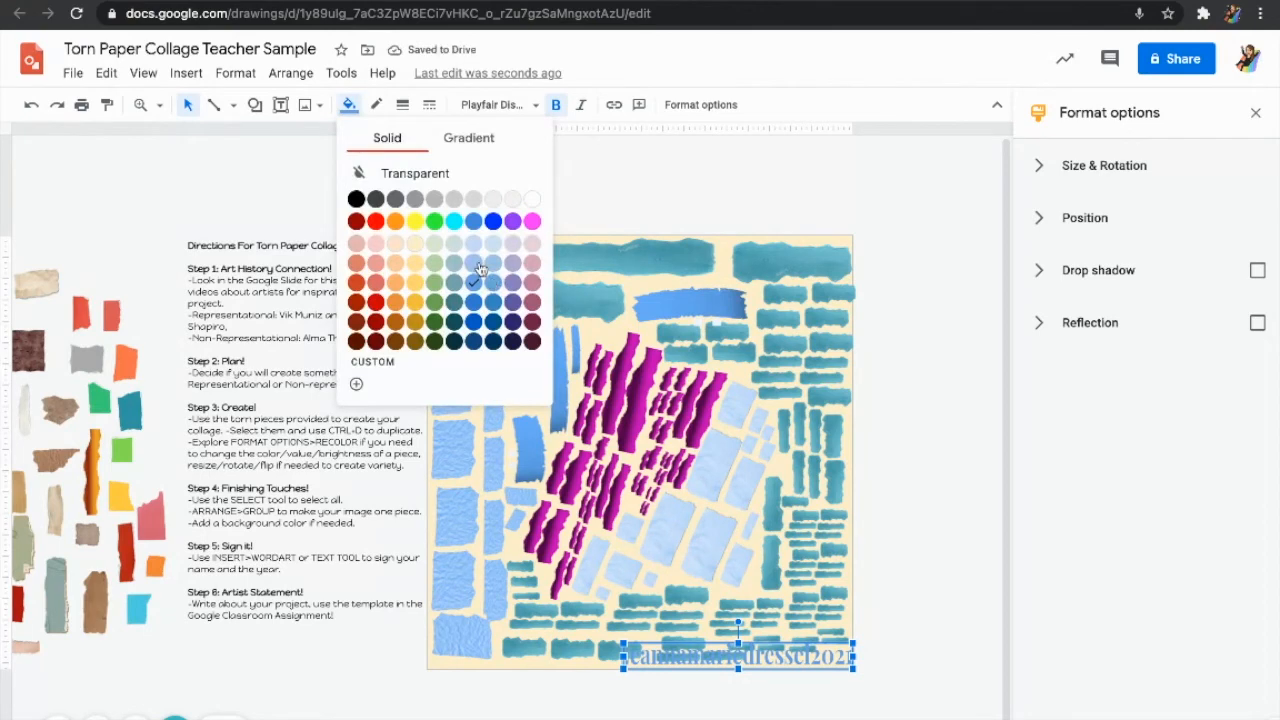
click(480, 268)
Give the signature a very pale blue outline
click(376, 105)
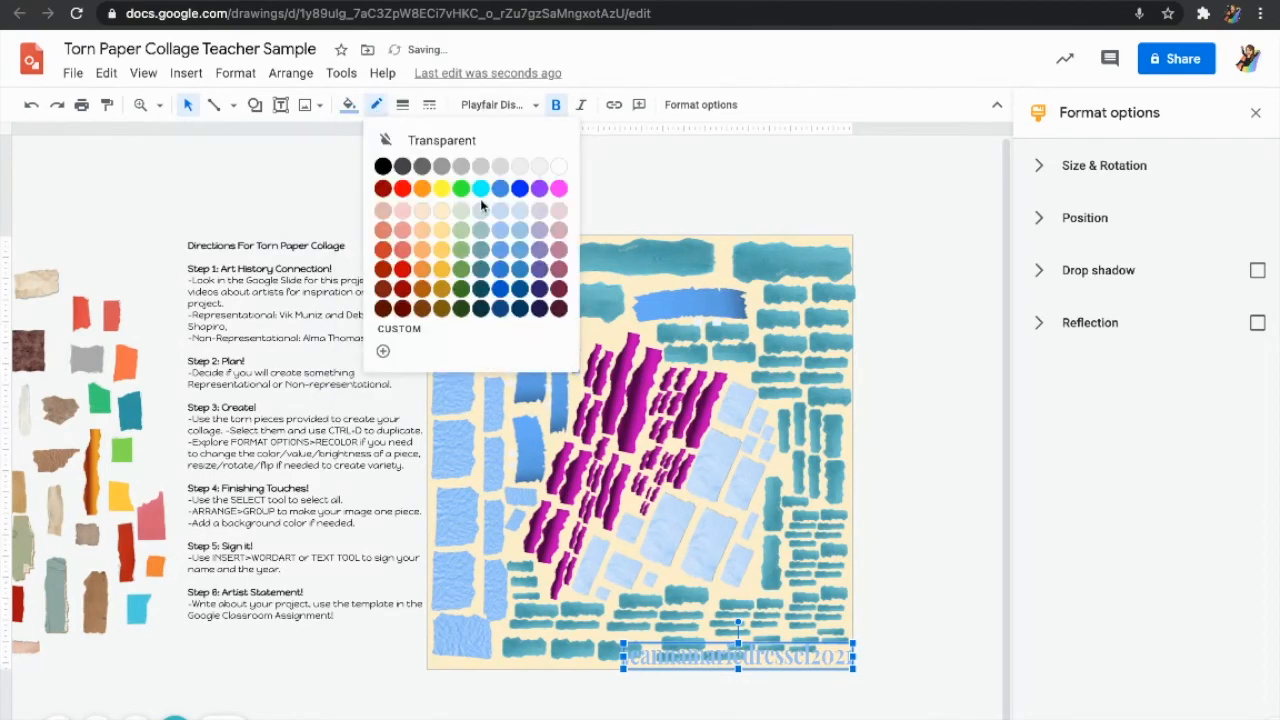
click(498, 215)
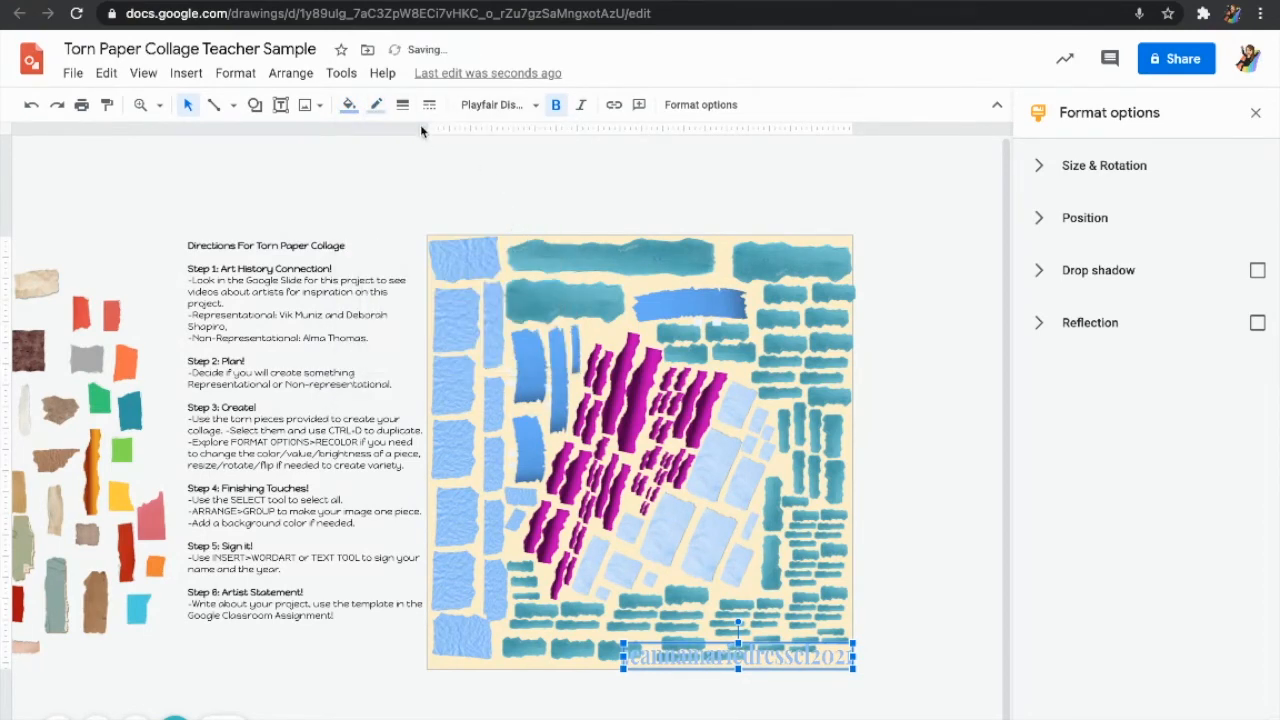
click(387, 108)
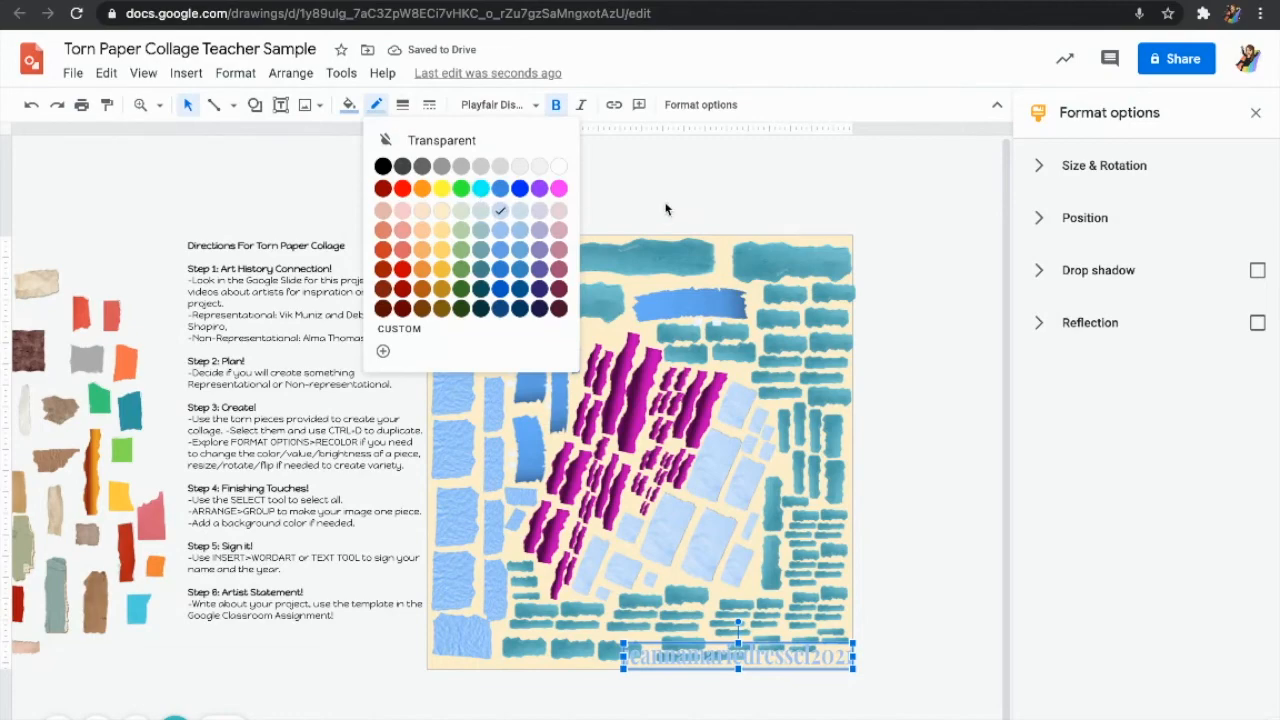
click(666, 209)
Check the signature up close and set its outline weight to 3px
scroll(868, 540, up, 5)
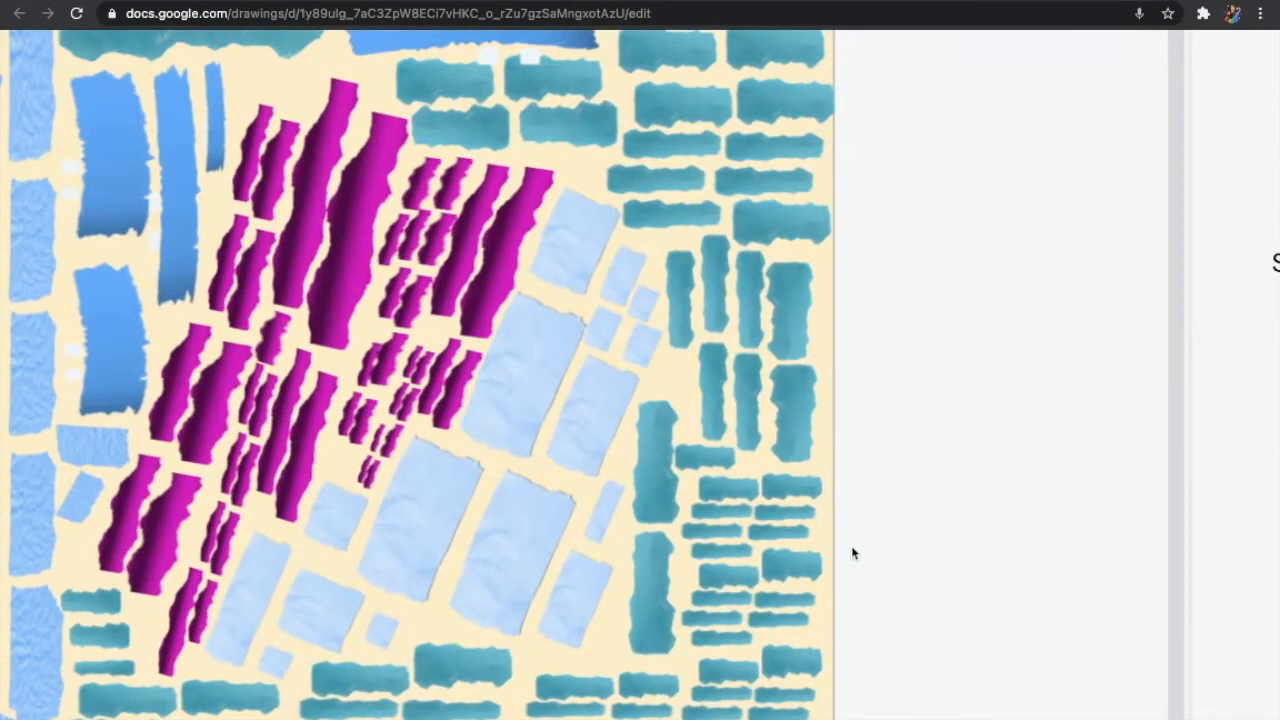
scroll(852, 552, left, 3)
scroll(852, 552, down, 3)
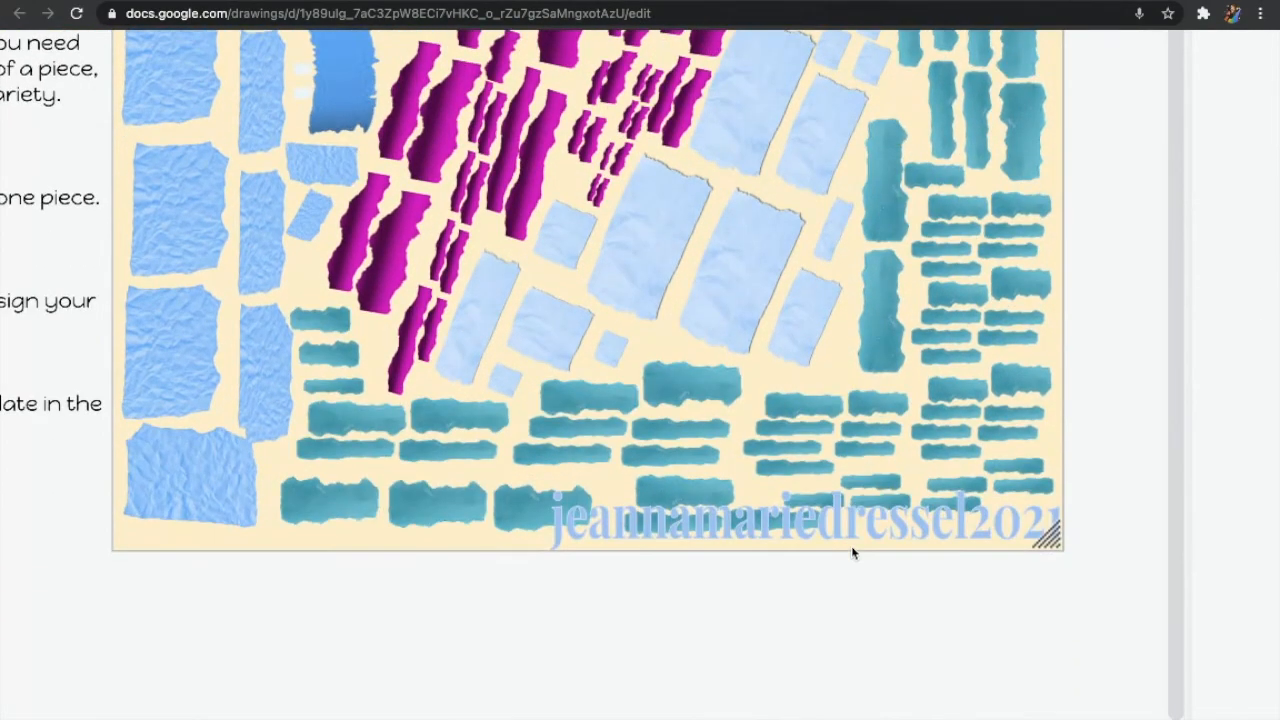
scroll(852, 552, left, 1)
click(830, 532)
scroll(826, 532, down, 5)
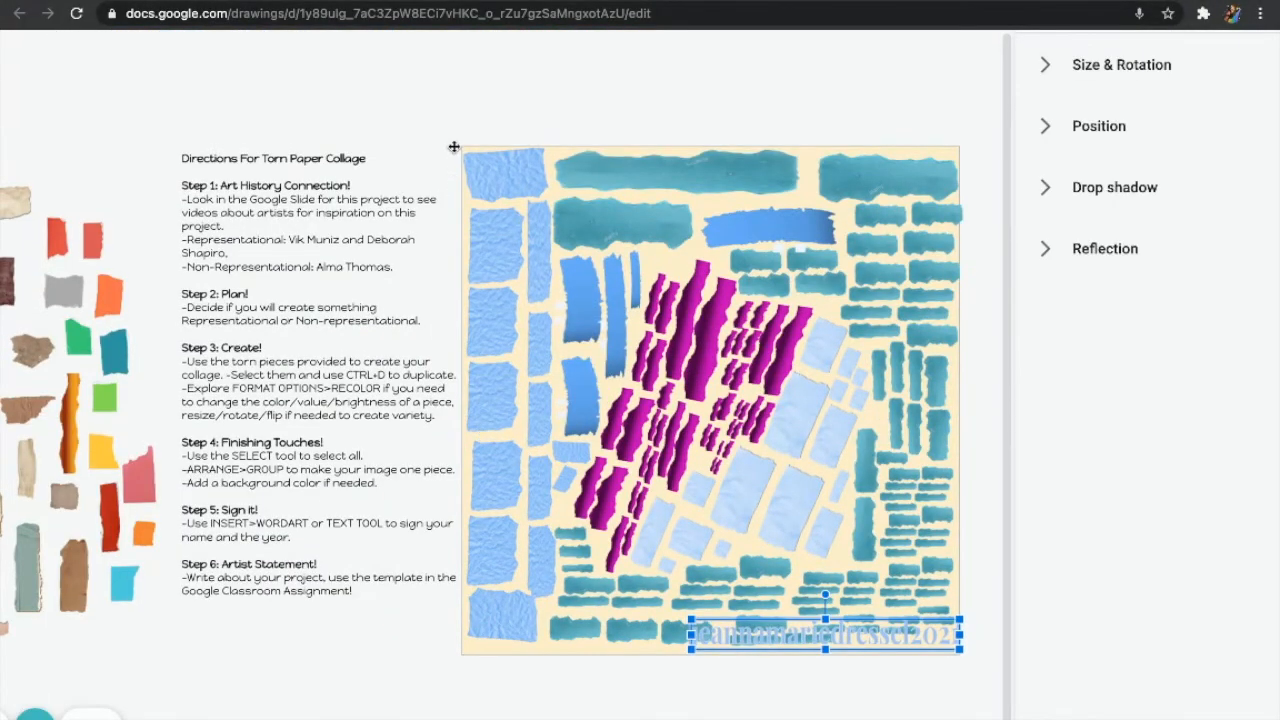
scroll(454, 147, up, 3)
click(300, 117)
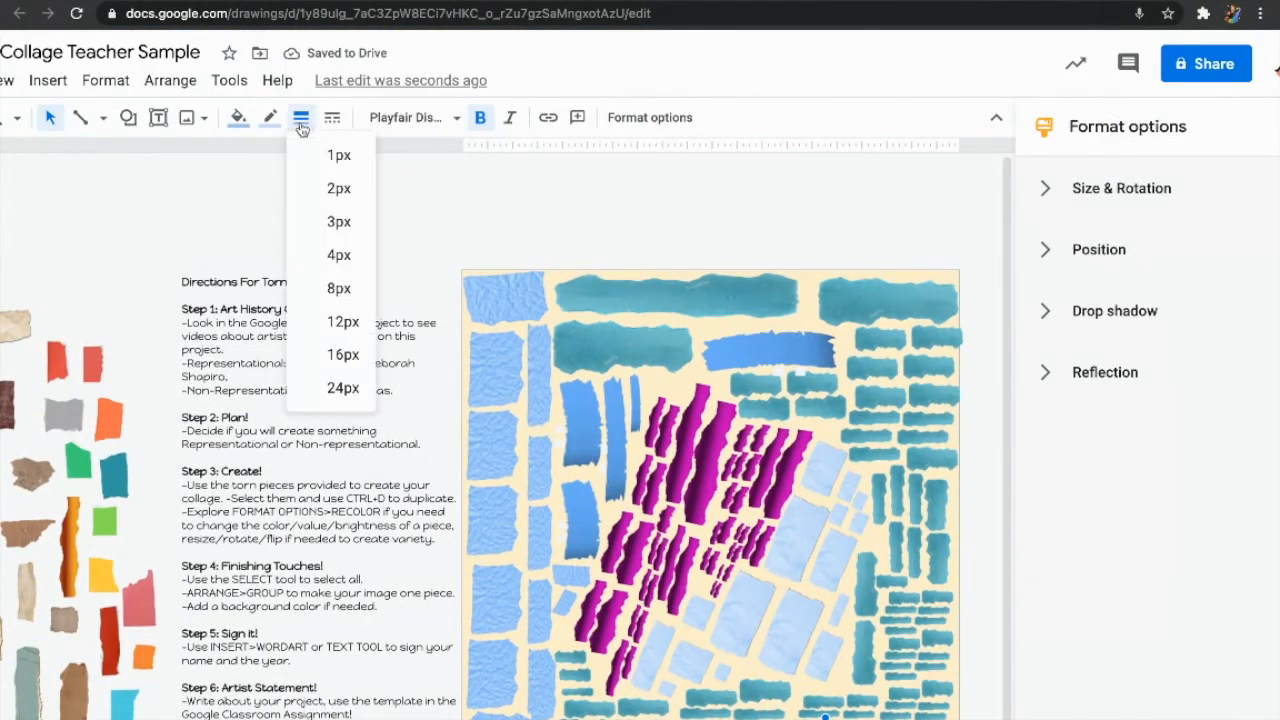
click(340, 222)
click(963, 658)
scroll(965, 662, down, 2)
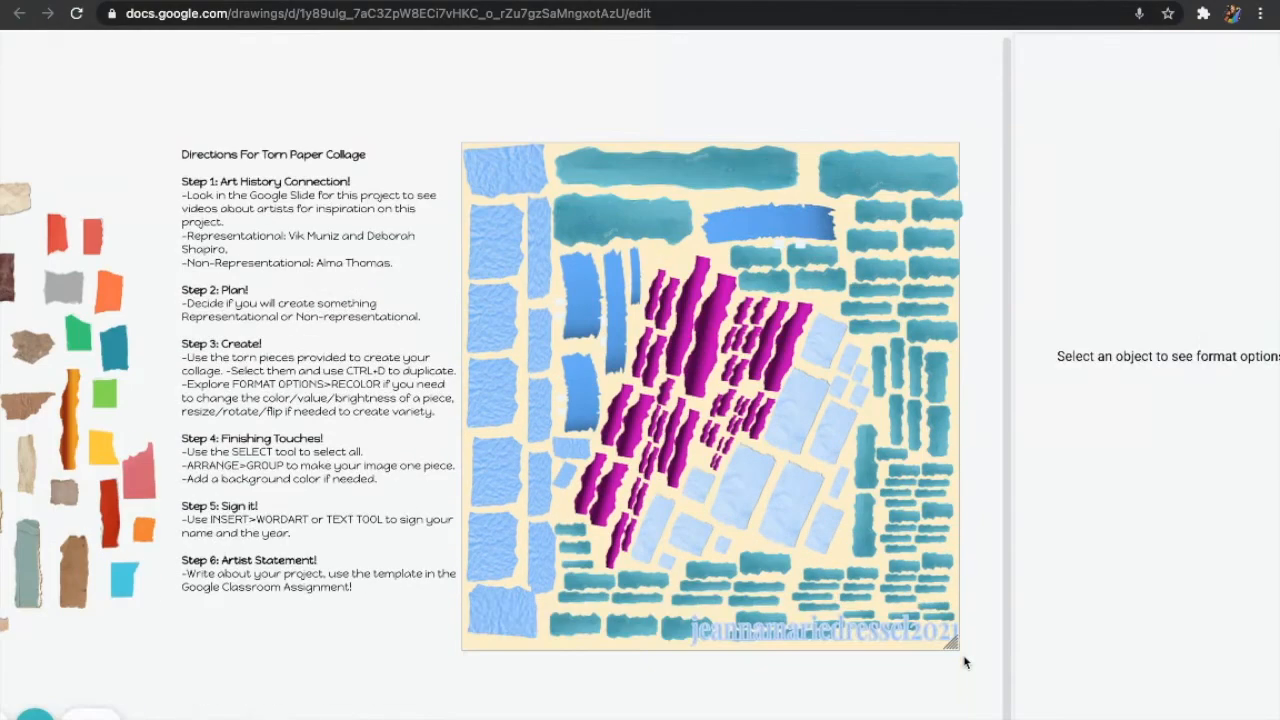
Nudge the signature slightly left, away from the collage's right edge
click(903, 634)
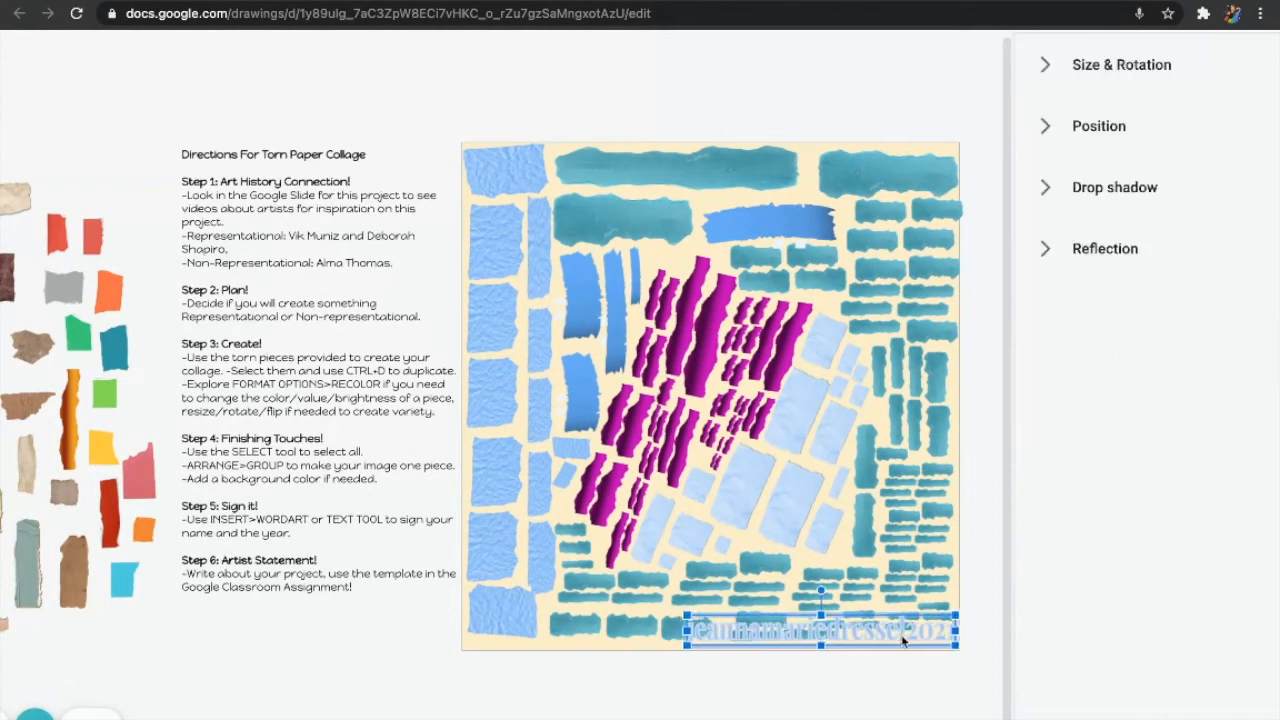
key(Left)
key(Left)
key(Left)
key(Left)
click(964, 679)
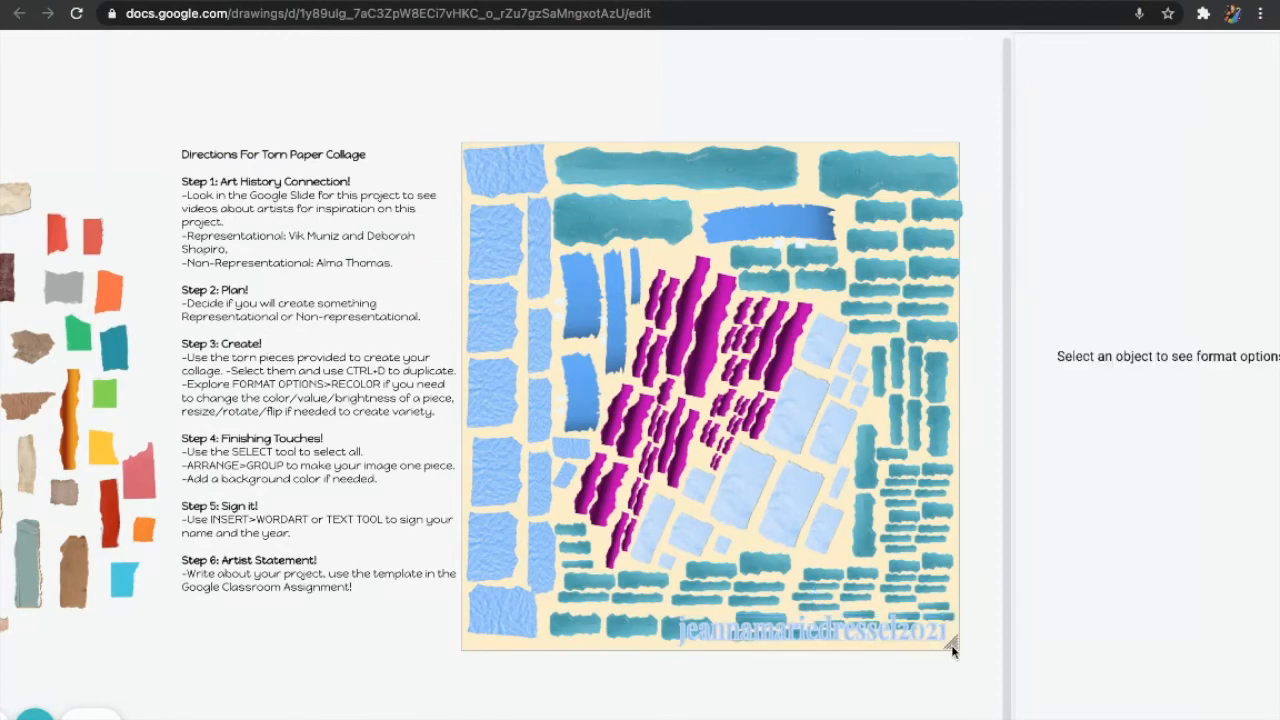
Move the signature to the collage's lower-left corner and fill it with a light blue linear gradient
click(902, 634)
drag(866, 636, 655, 628)
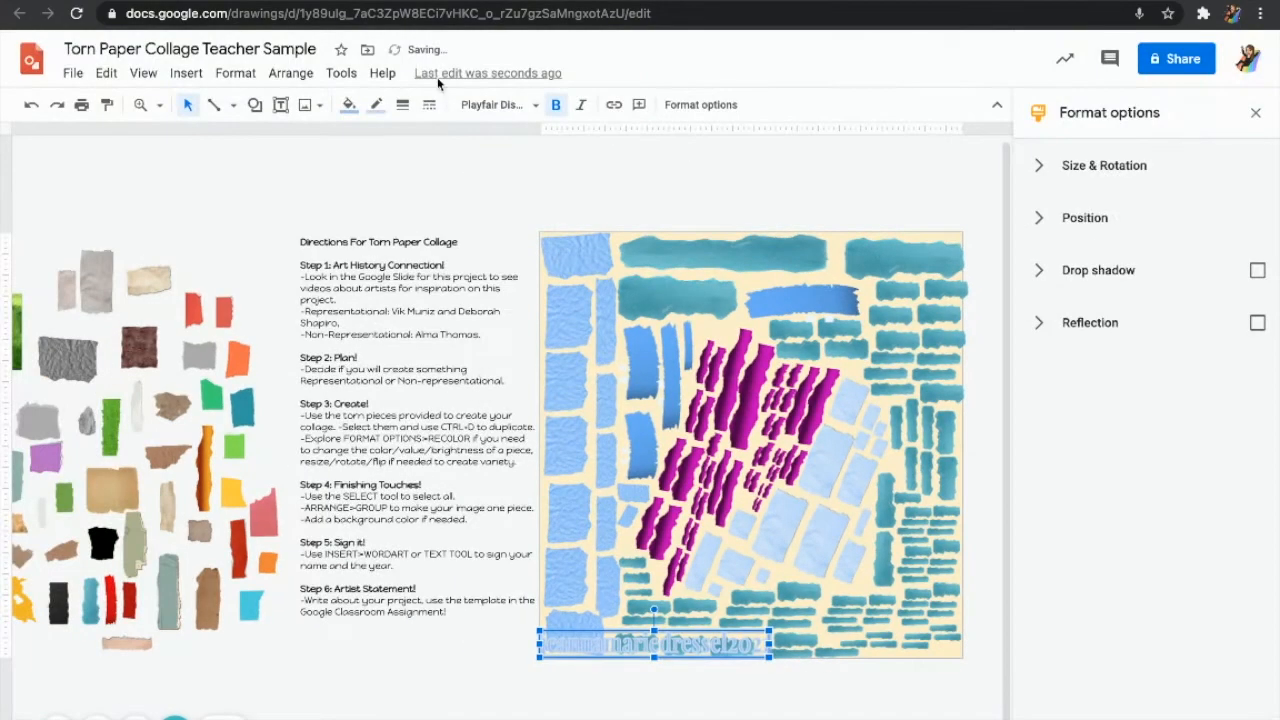
click(355, 105)
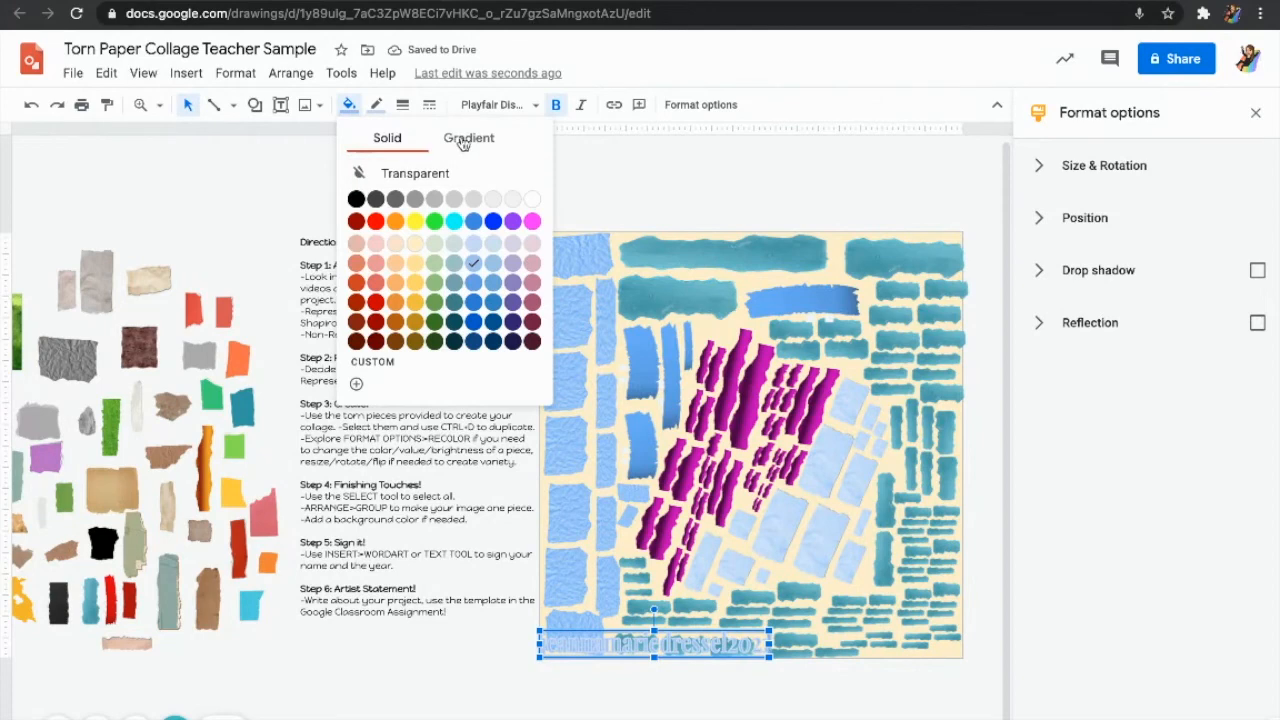
click(463, 140)
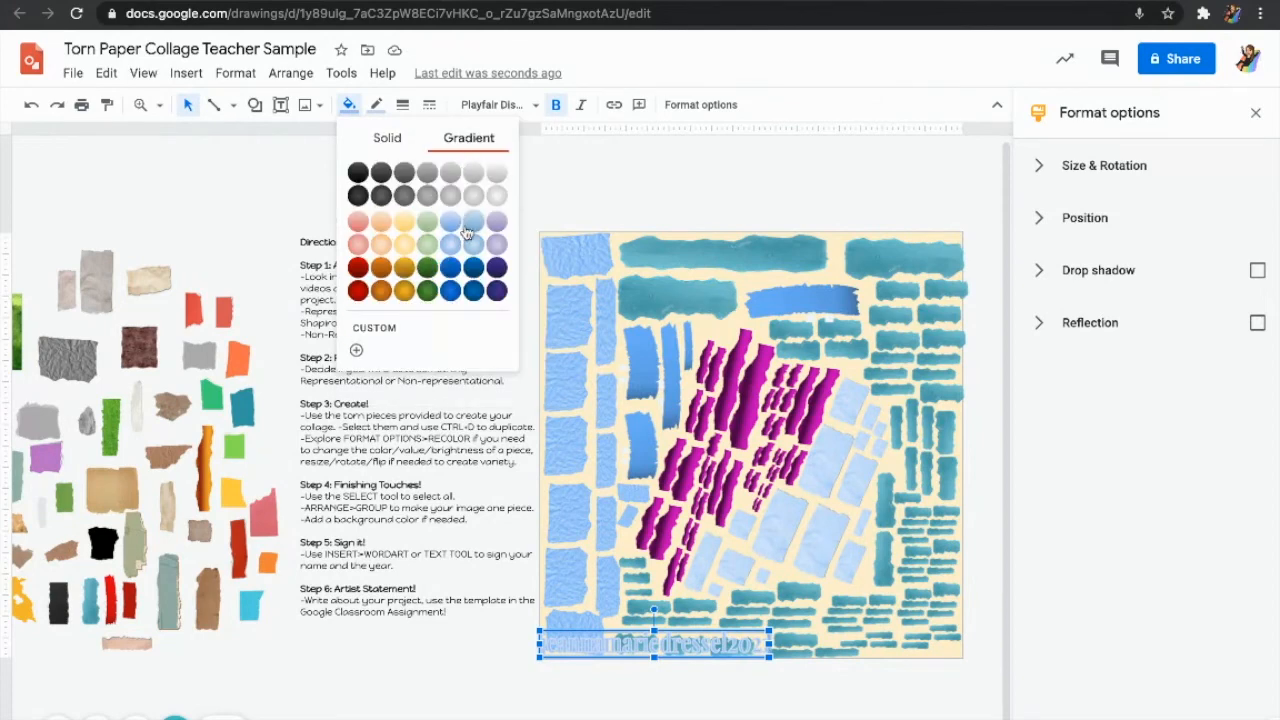
click(452, 224)
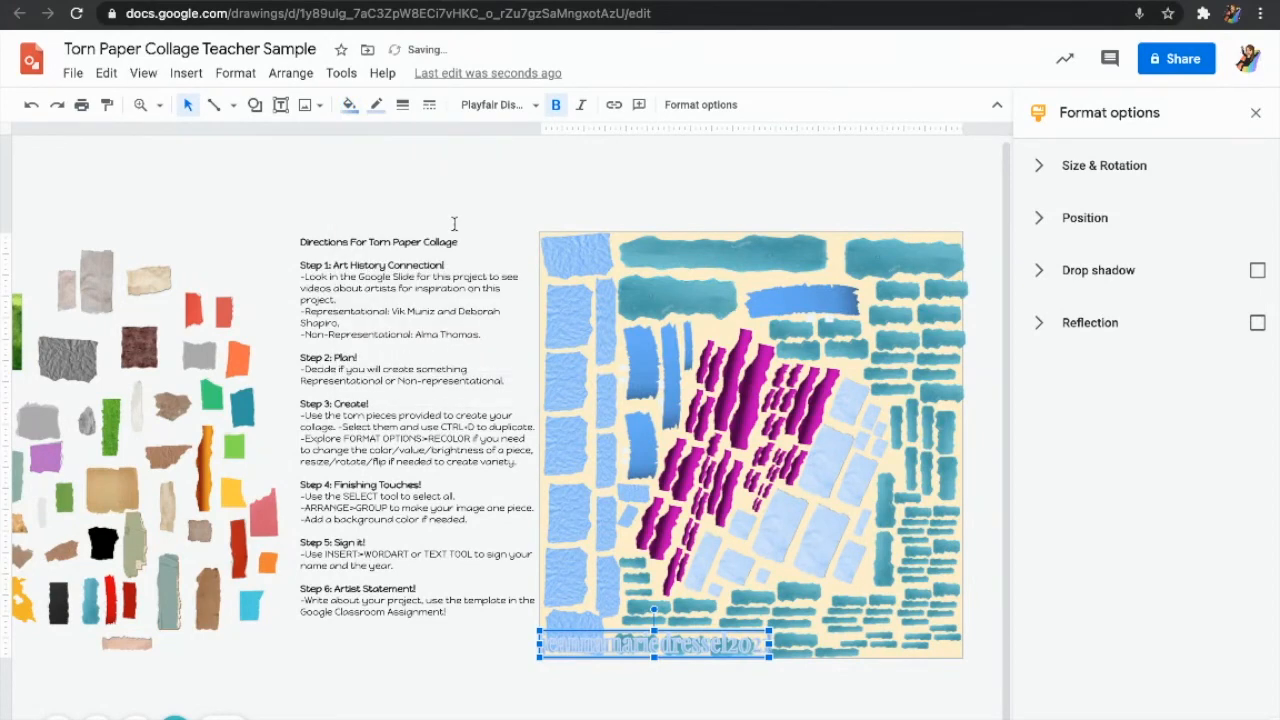
Start a custom linear gradient for the signature's fill and set its angle to 45°
click(349, 104)
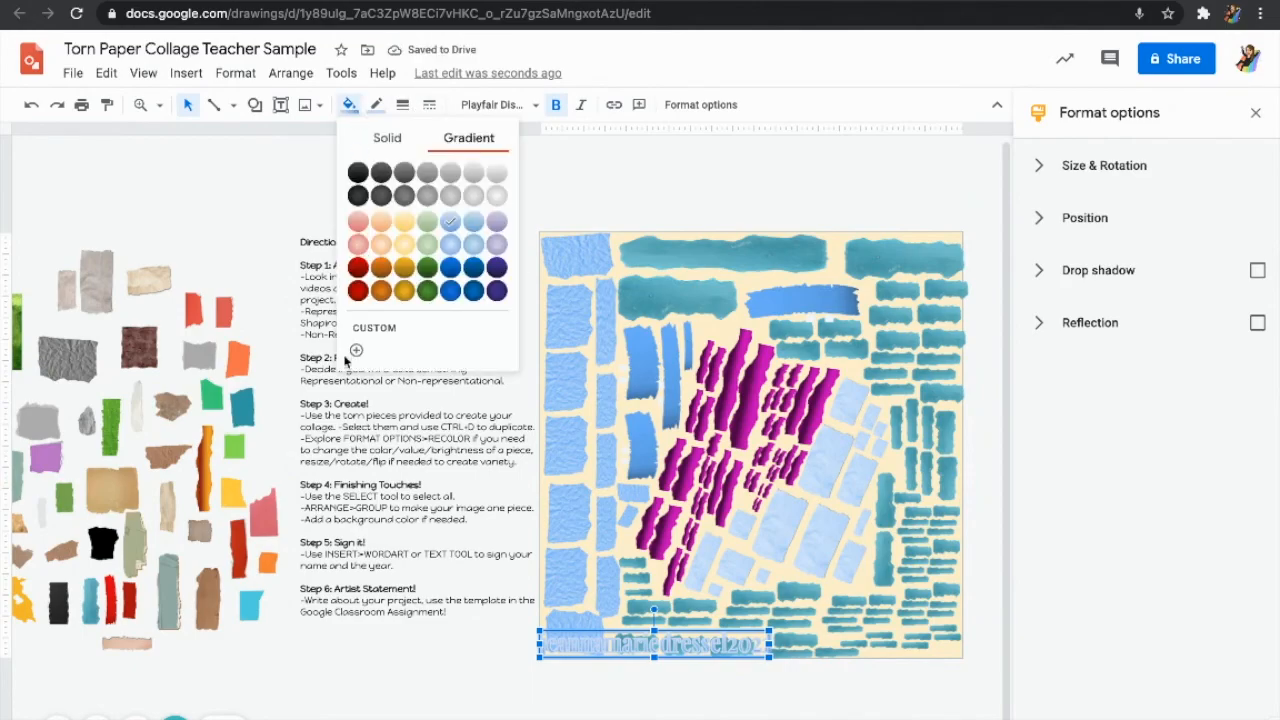
click(351, 347)
click(640, 333)
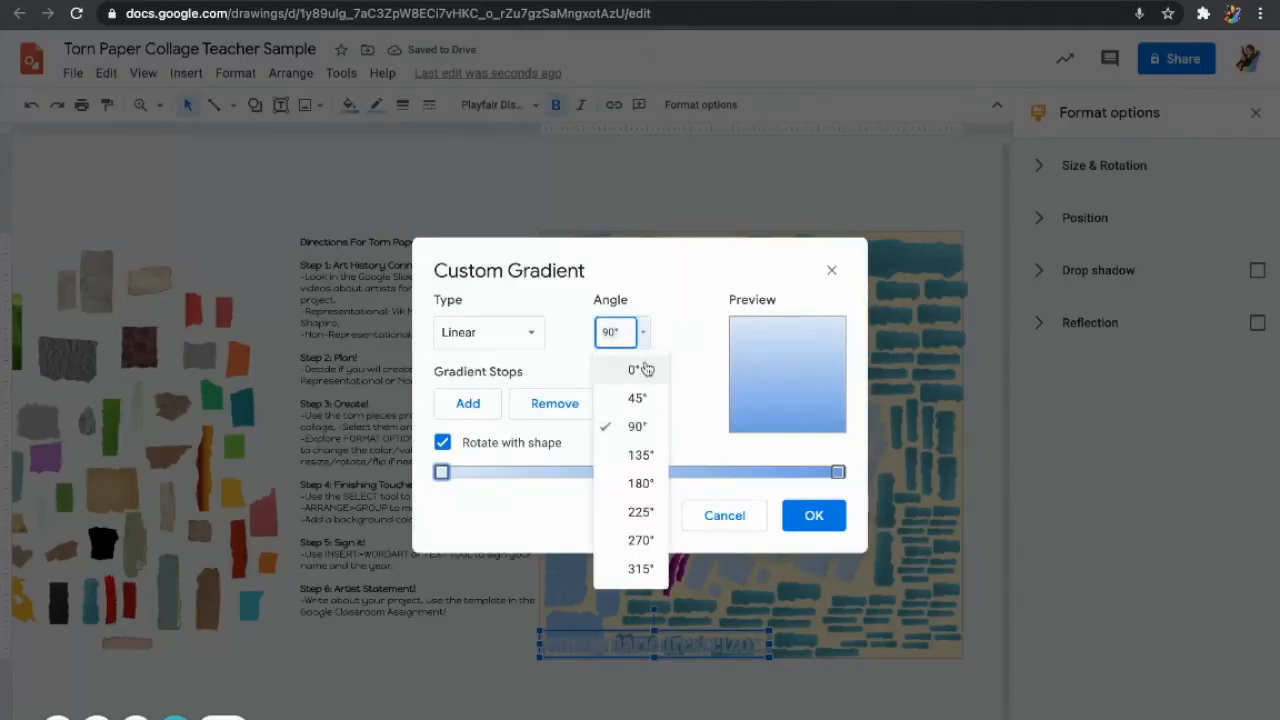
click(638, 398)
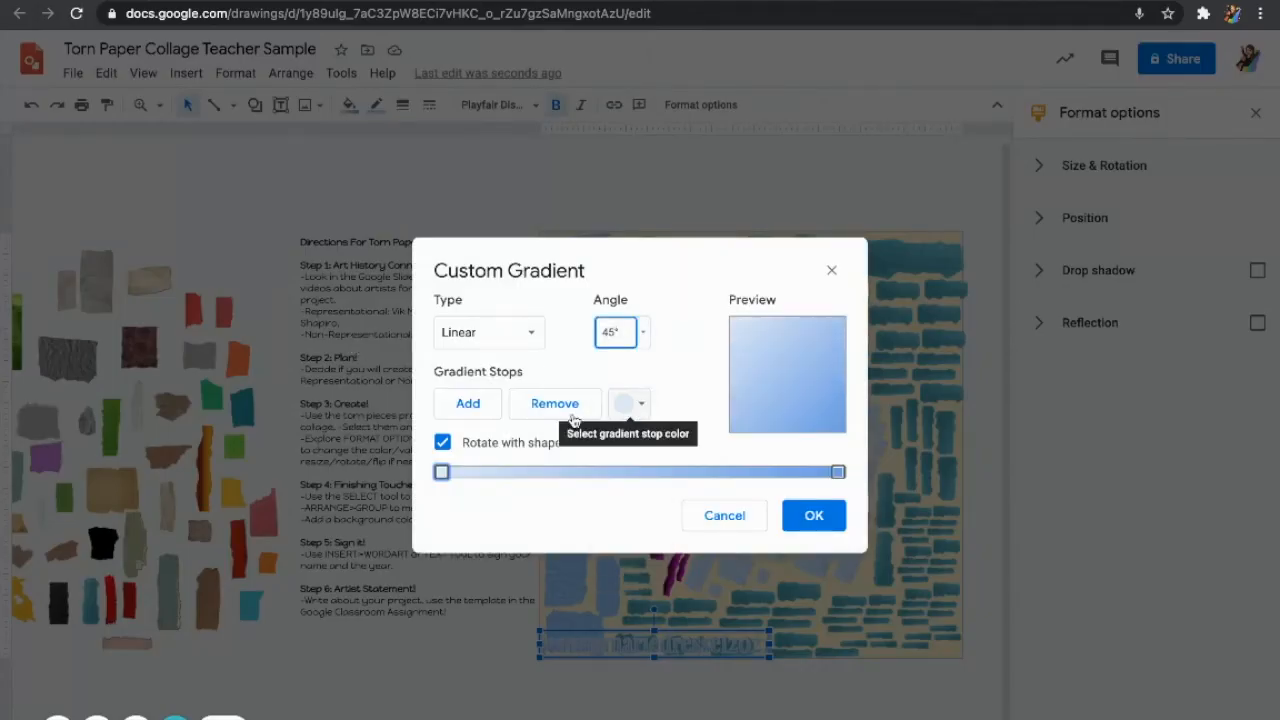
Make the gradient's end stop muted teal and its start stop pale blue, and apply it to the signature
click(838, 472)
click(640, 404)
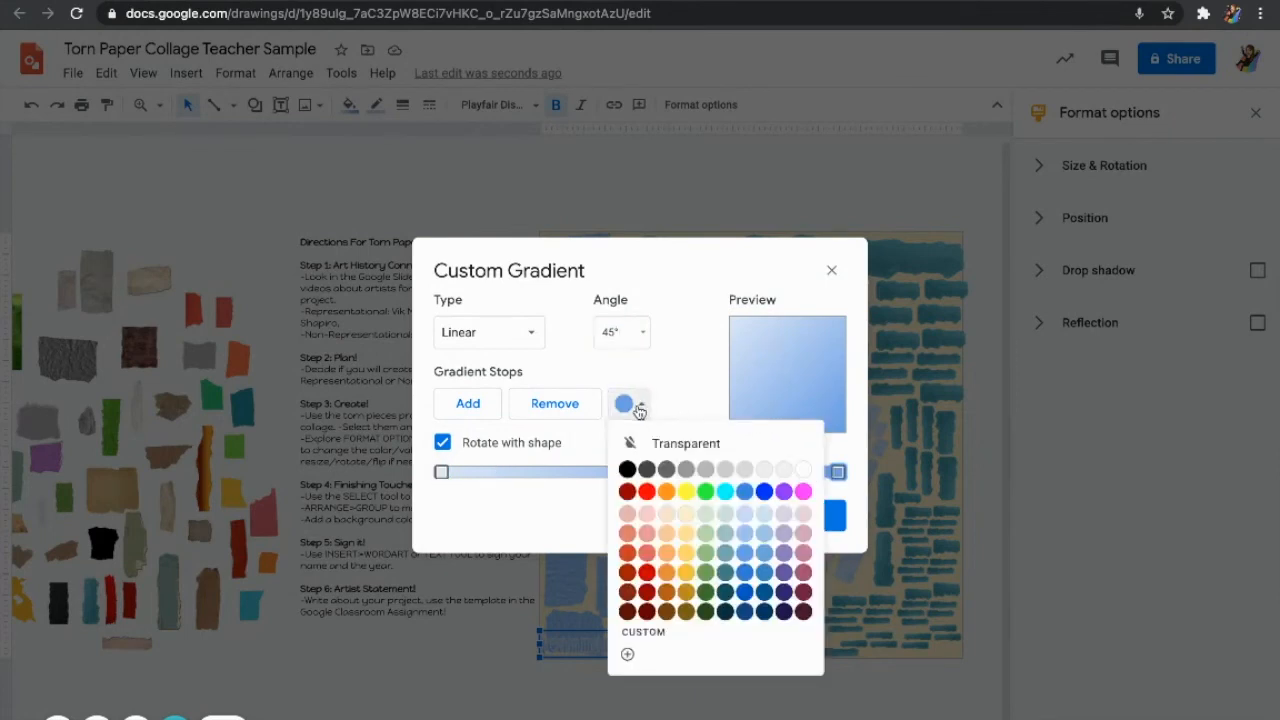
click(726, 553)
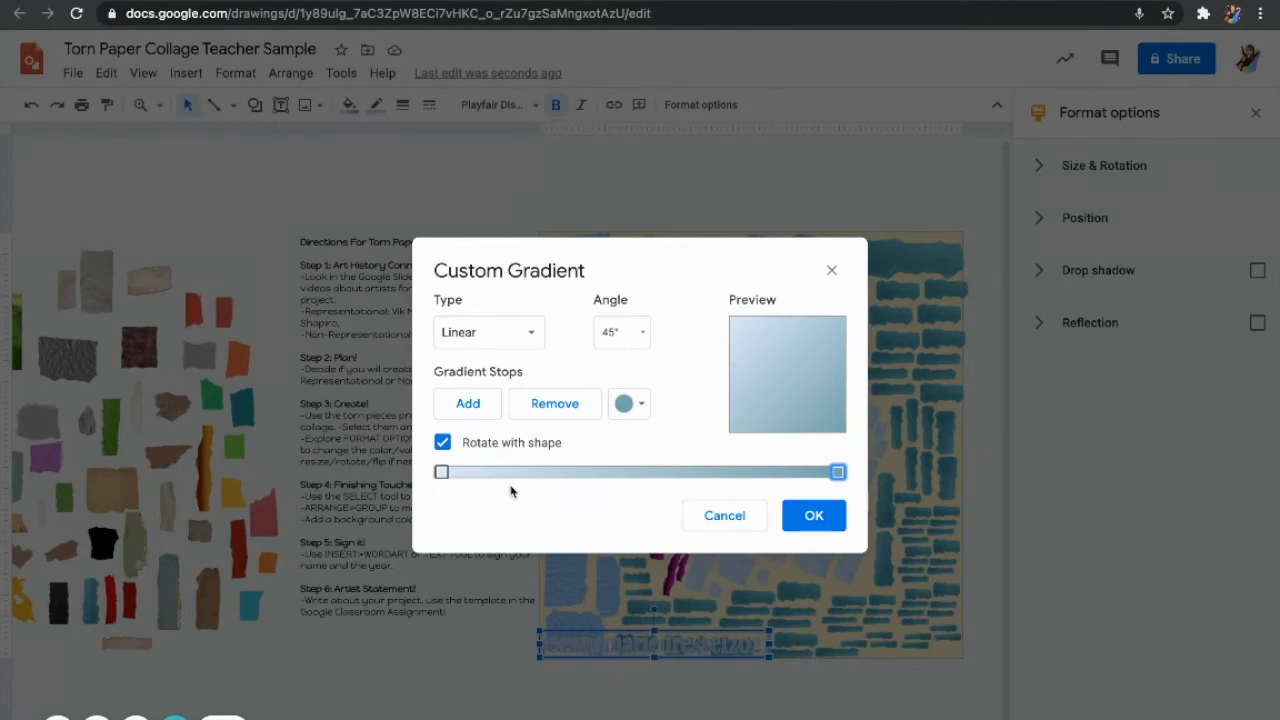
click(442, 473)
click(637, 405)
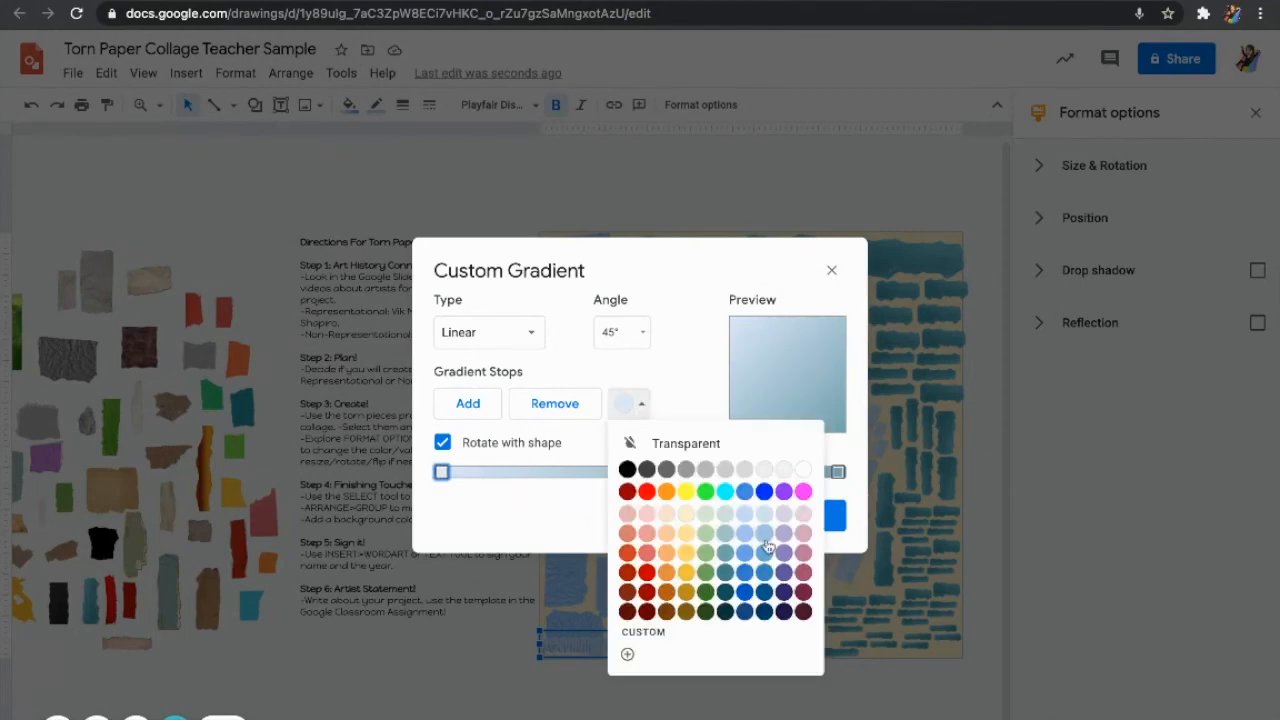
click(745, 513)
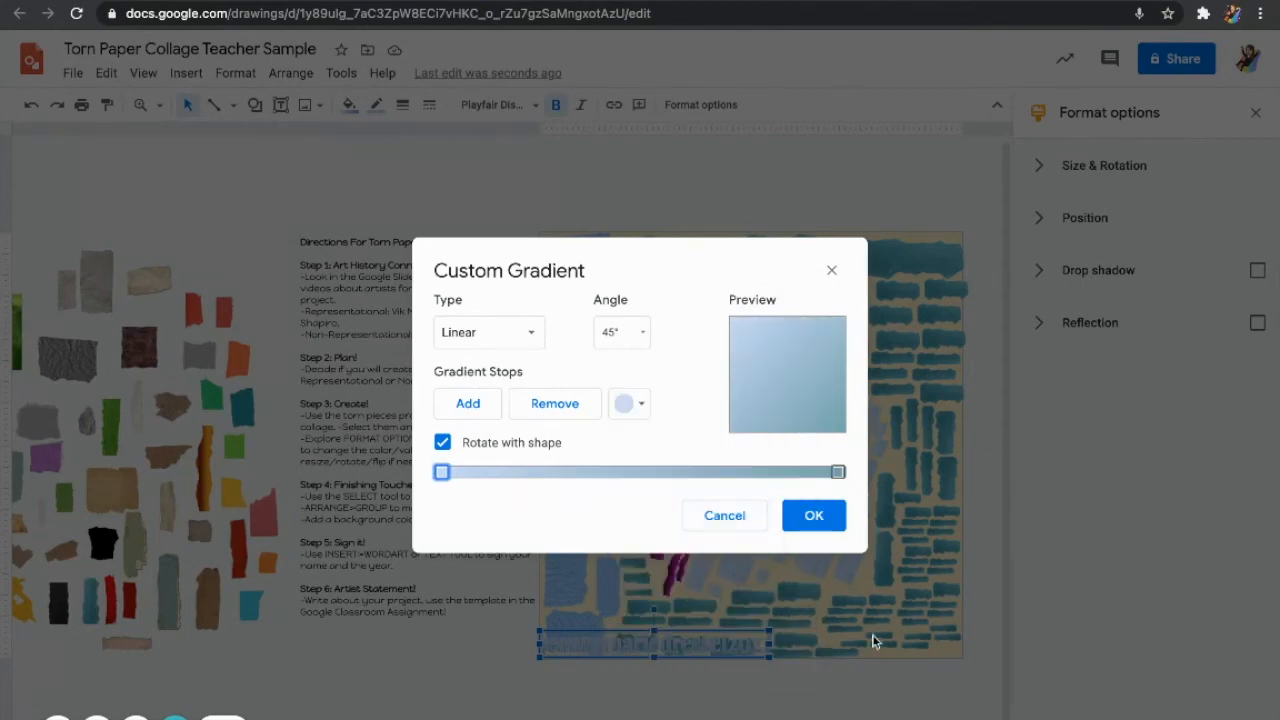
click(814, 516)
click(785, 697)
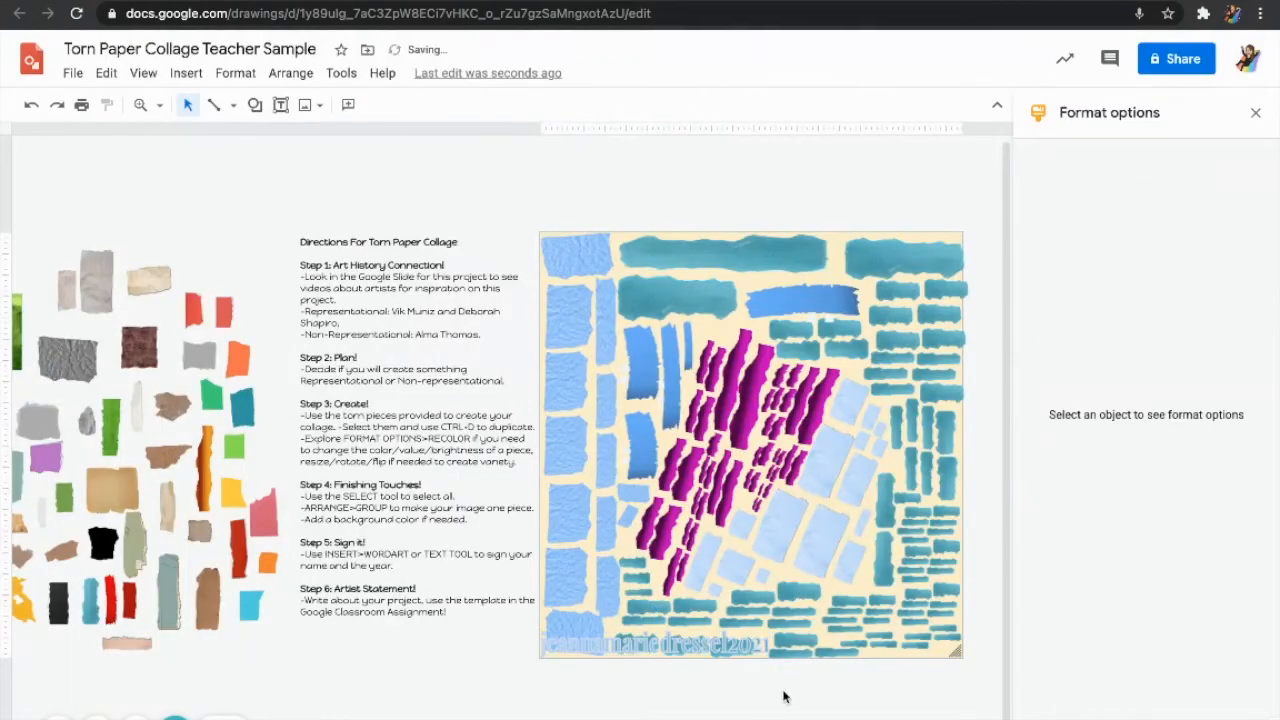
Nudge the signature slightly up and right, inside the collage's edges, and extend the canvas a little downward
click(690, 650)
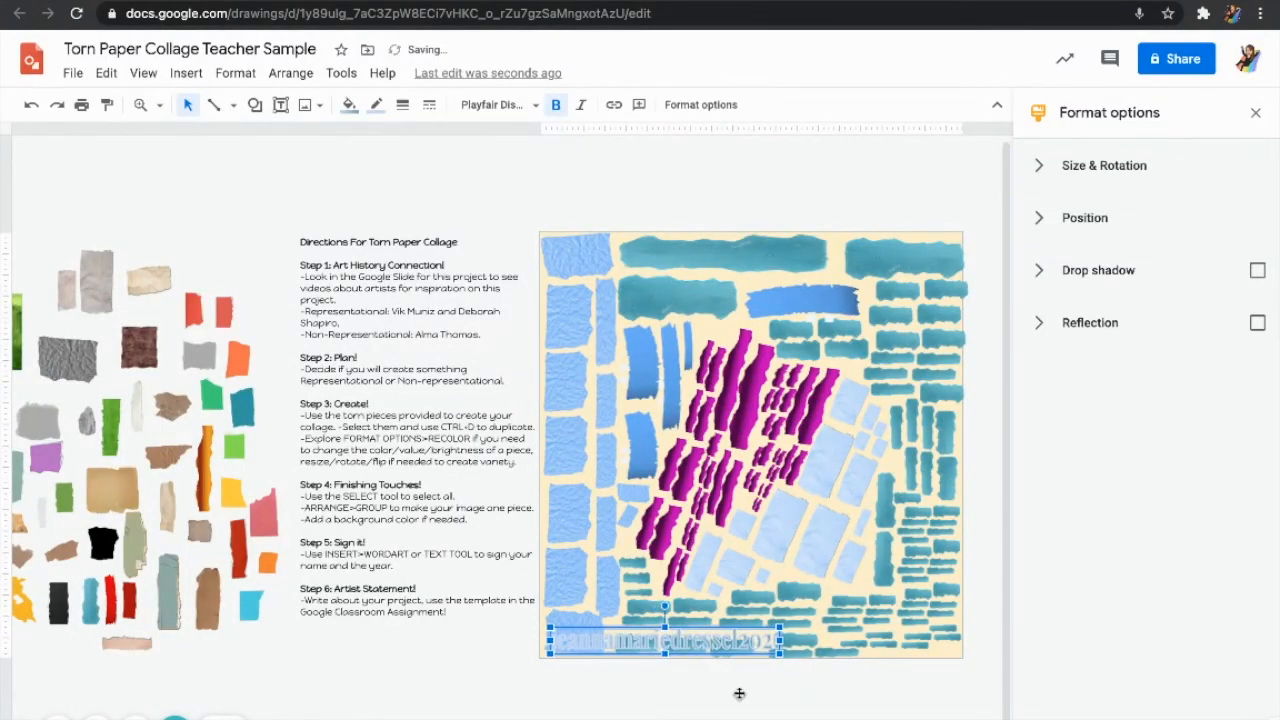
click(727, 675)
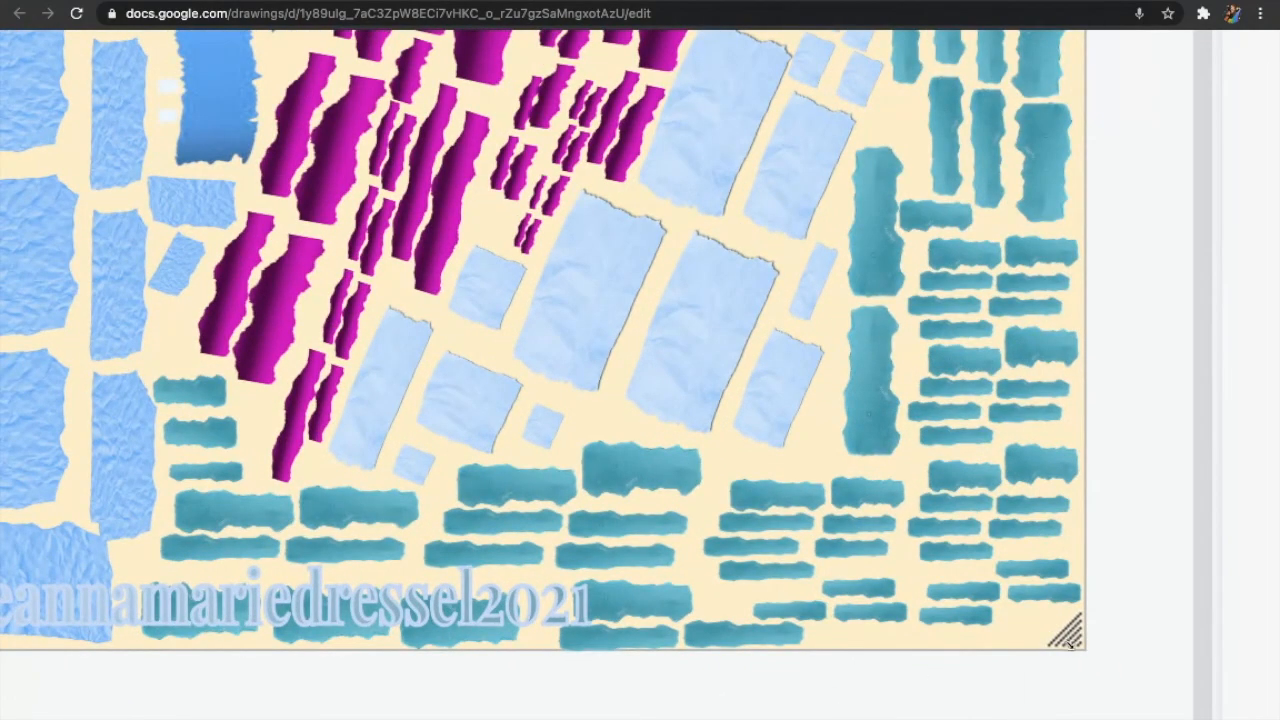
drag(1070, 645, 1085, 655)
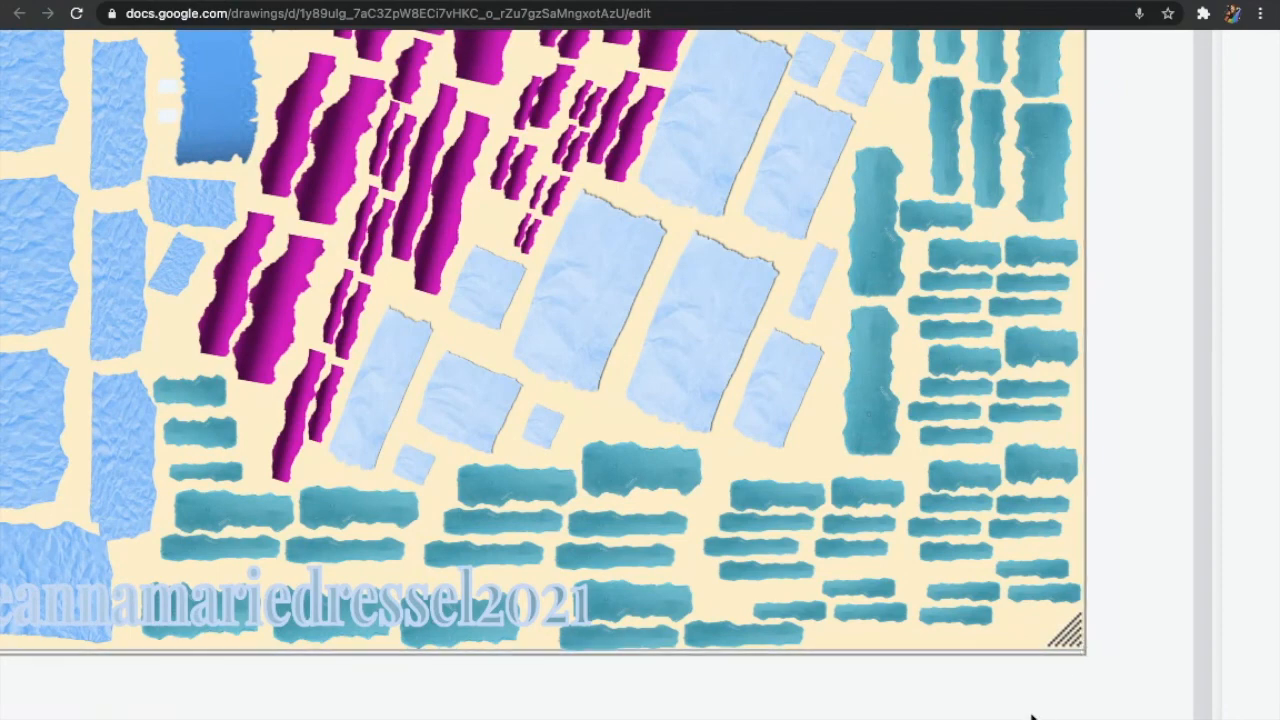
Review the finished collage and highlight the representational and non-representational artist lines under Step 1 of the directions
scroll(770, 690, down, 5)
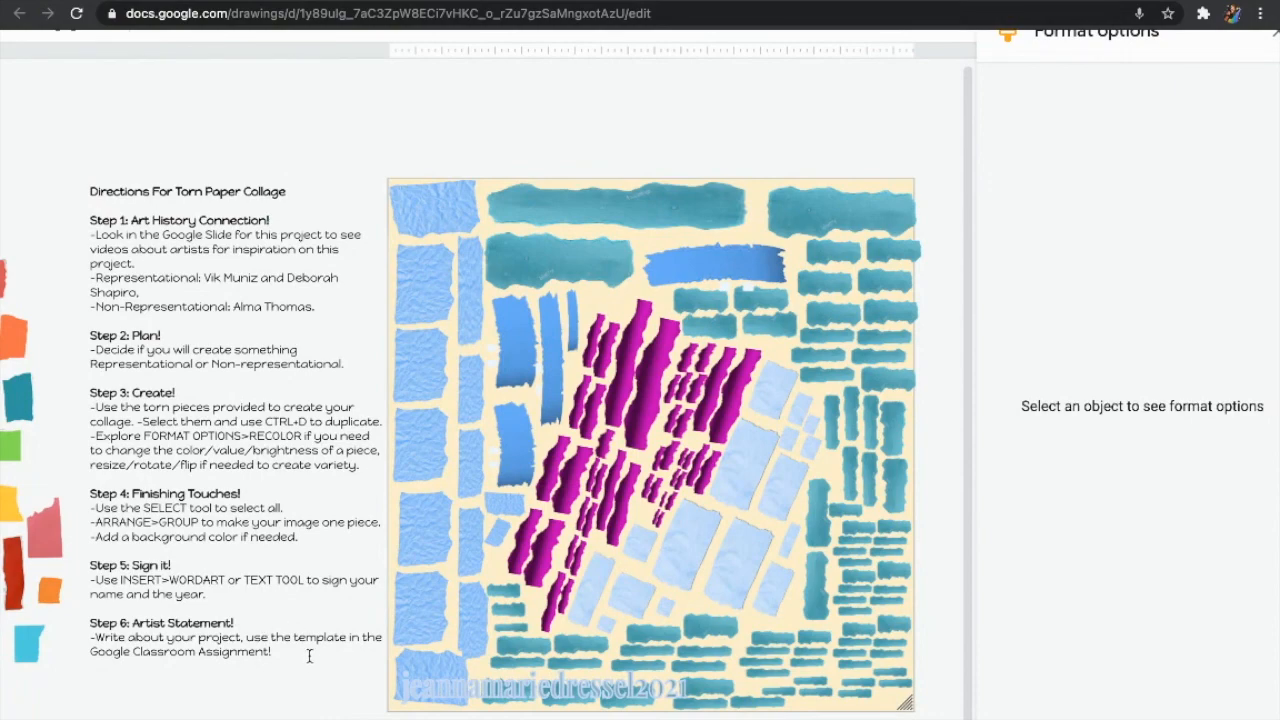
scroll(305, 664, down, 3)
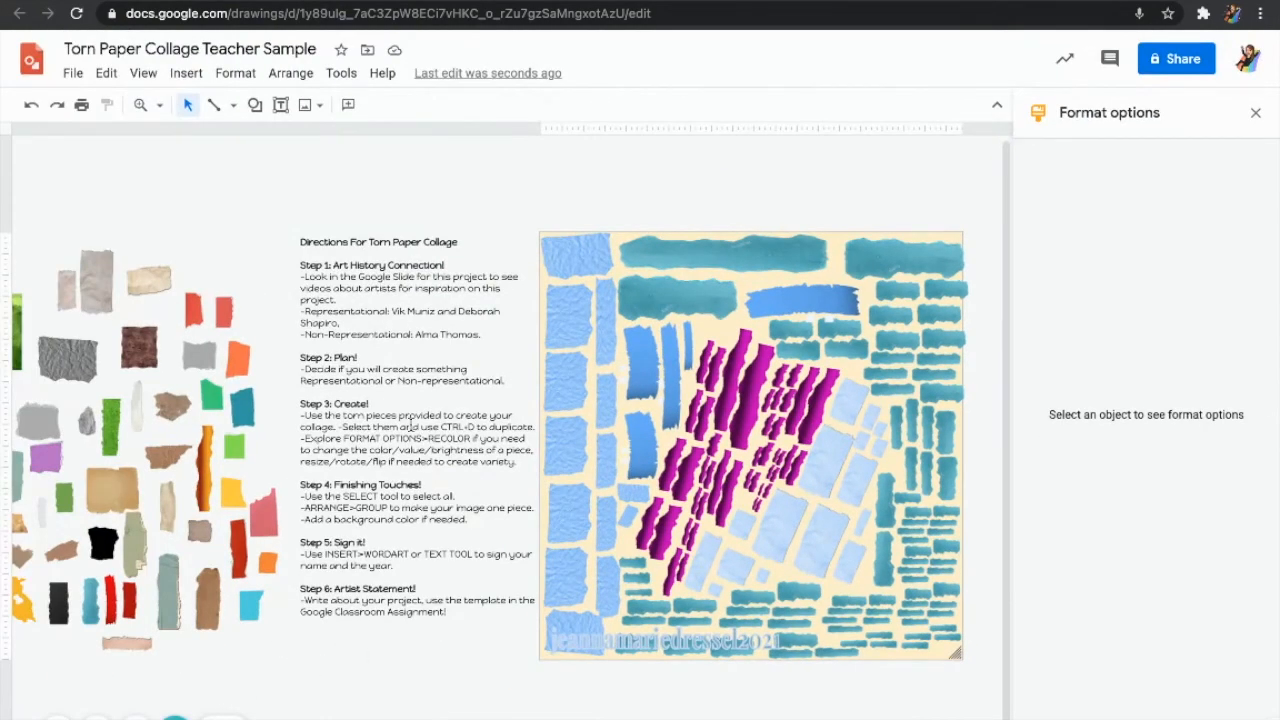
scroll(425, 332, up, 5)
drag(541, 341, 145, 291)
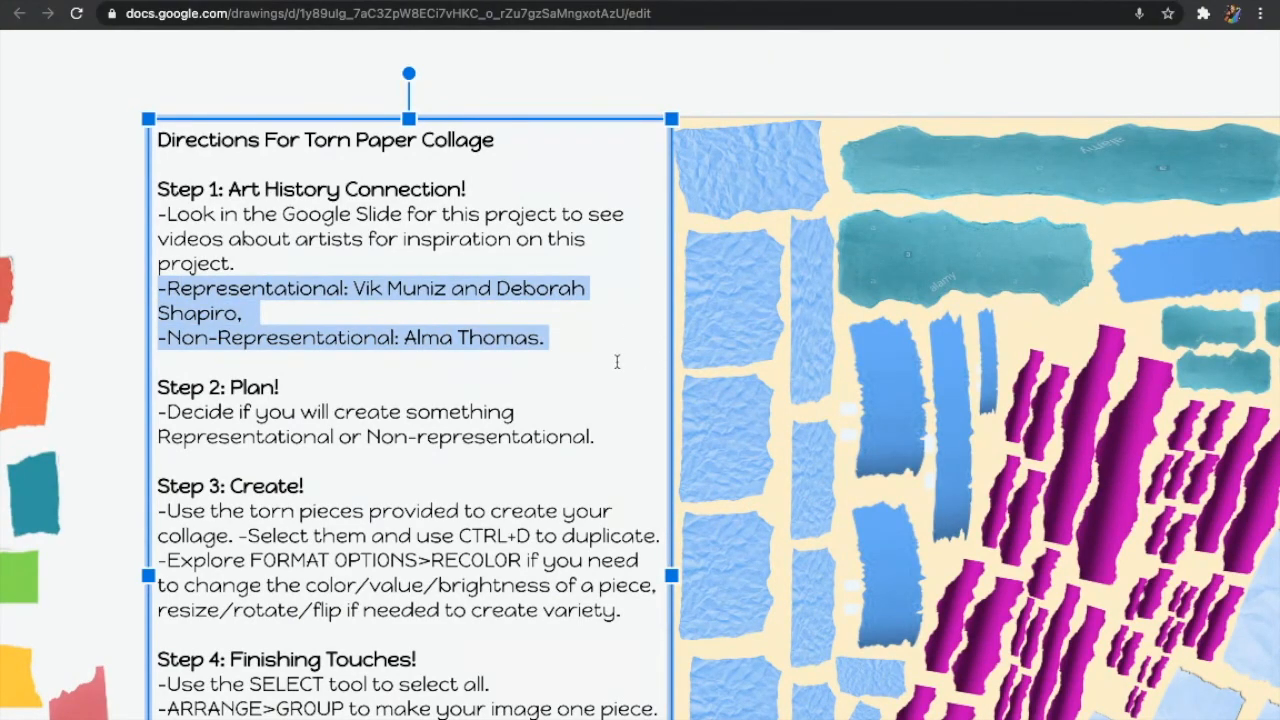
scroll(617, 362, down, 5)
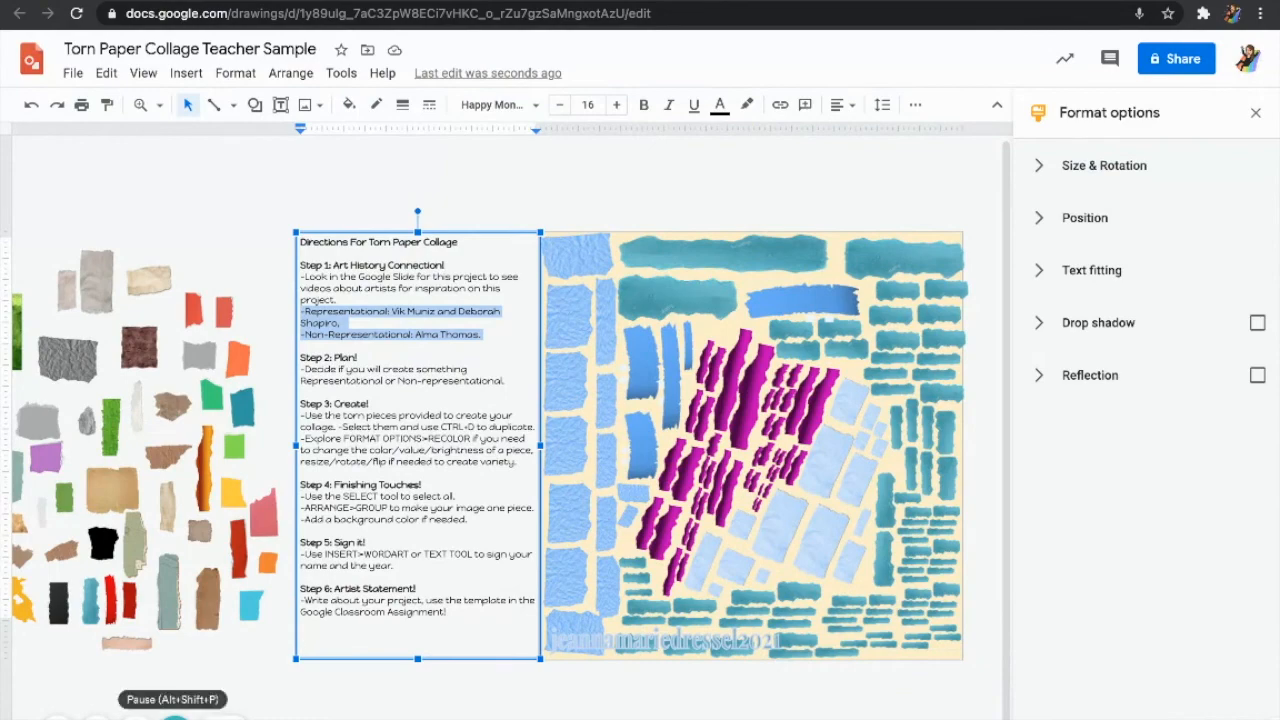